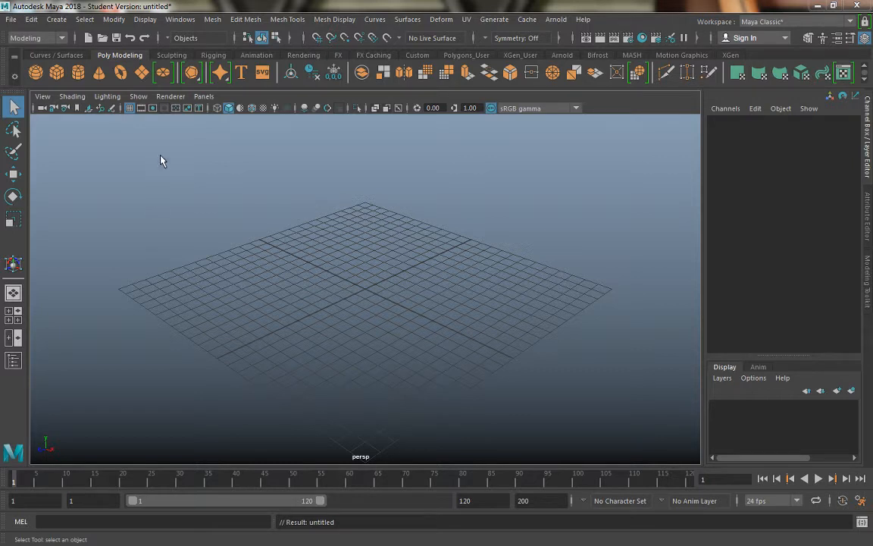
Step: Create a polygon cube at the origin and scale it uniformly to about 4.5
click(57, 72)
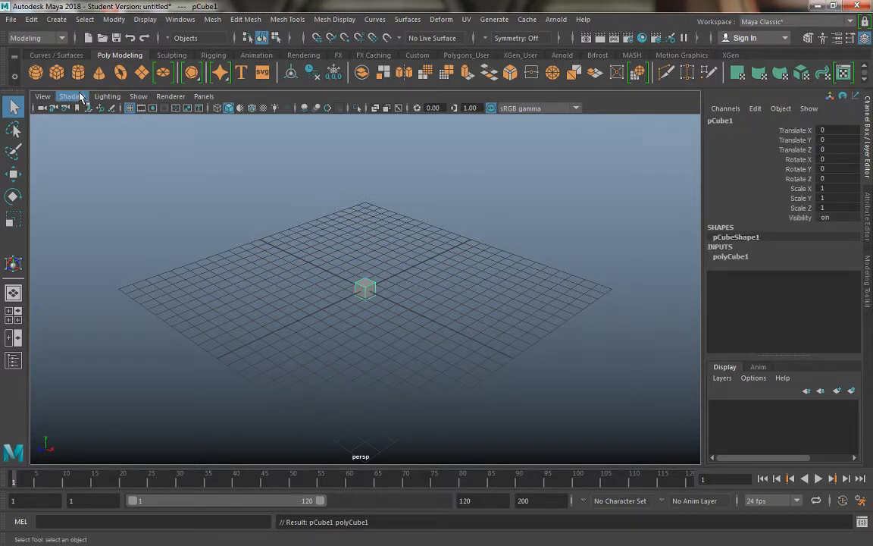
key(r)
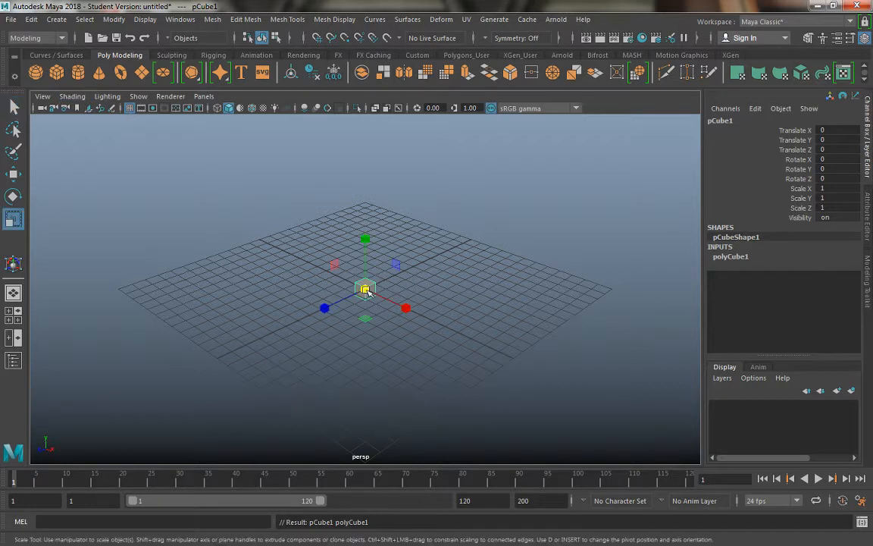
drag(362, 288, 408, 315)
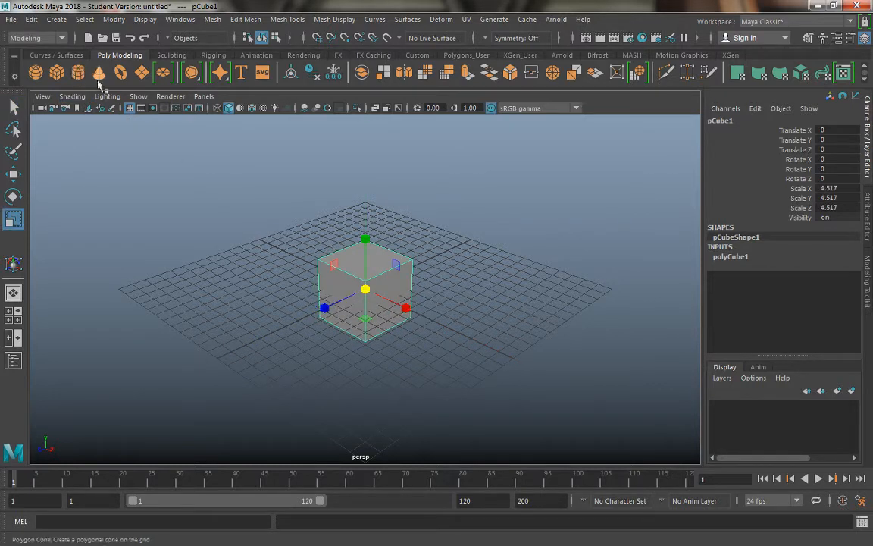
Step: Create a polygon sphere and raise it to about 2.26 in Y so its centre lies level with the cube's top face
click(35, 72)
key(w)
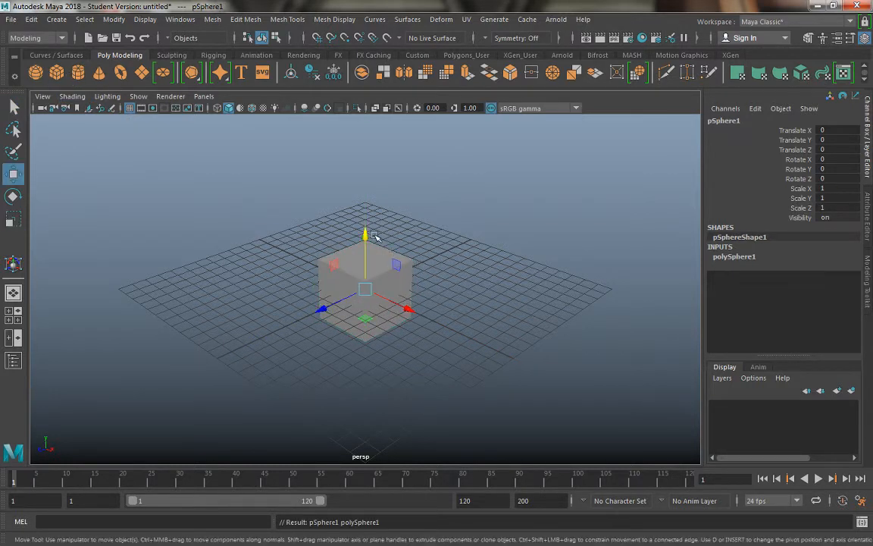
drag(367, 236, 367, 200)
key(space)
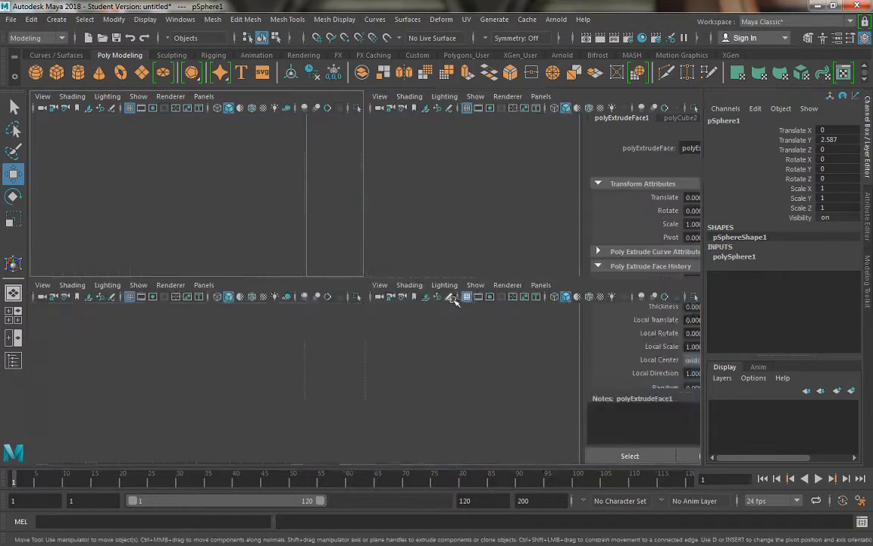
key(space)
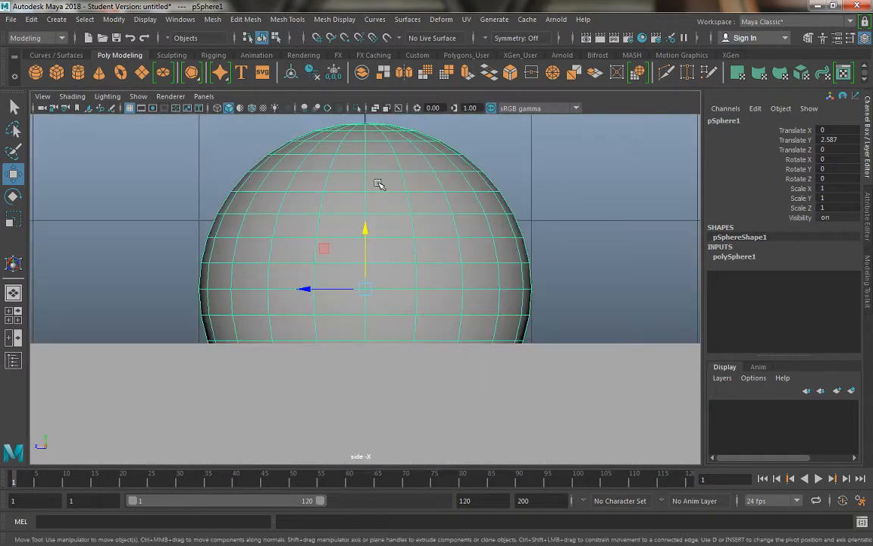
drag(364, 228, 368, 284)
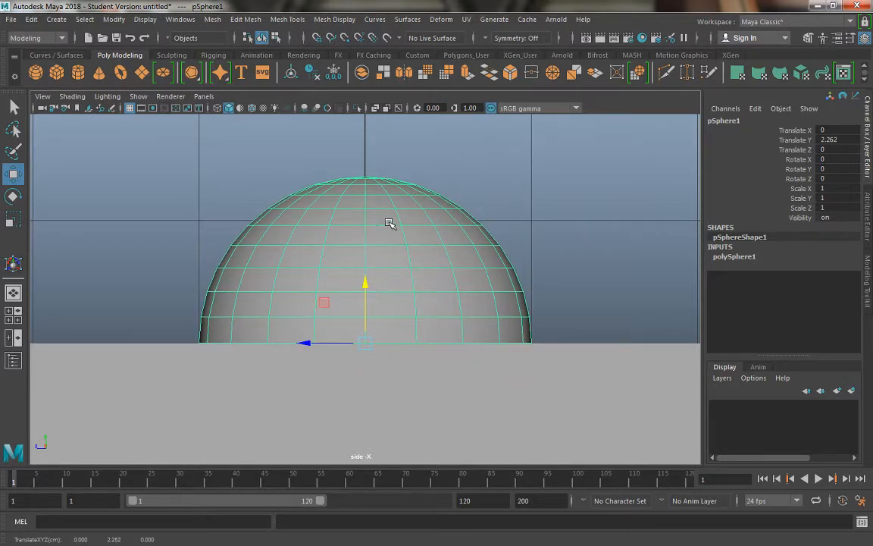
Step: Scale the sphere uniformly to about 1.32 in the perspective view
scroll(347, 171, down, 5)
key(space)
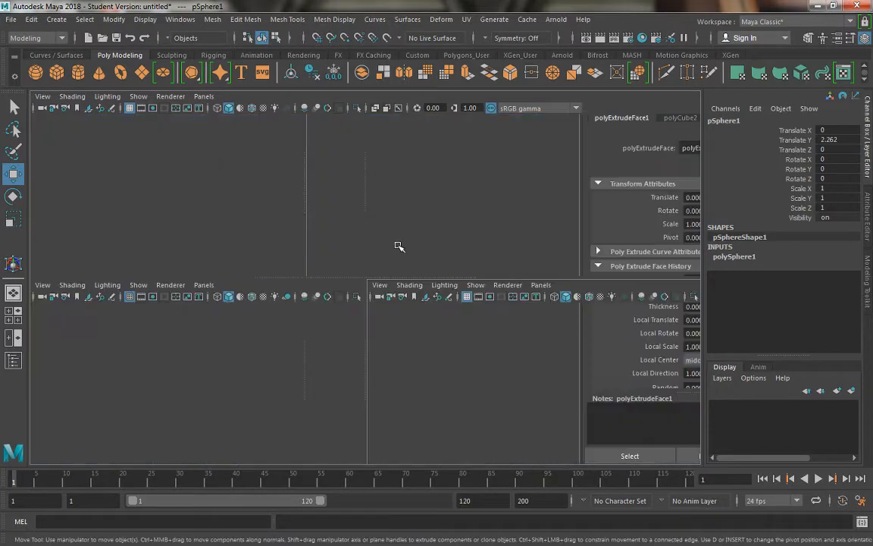
key(space)
alt+drag(358, 205, 362, 226)
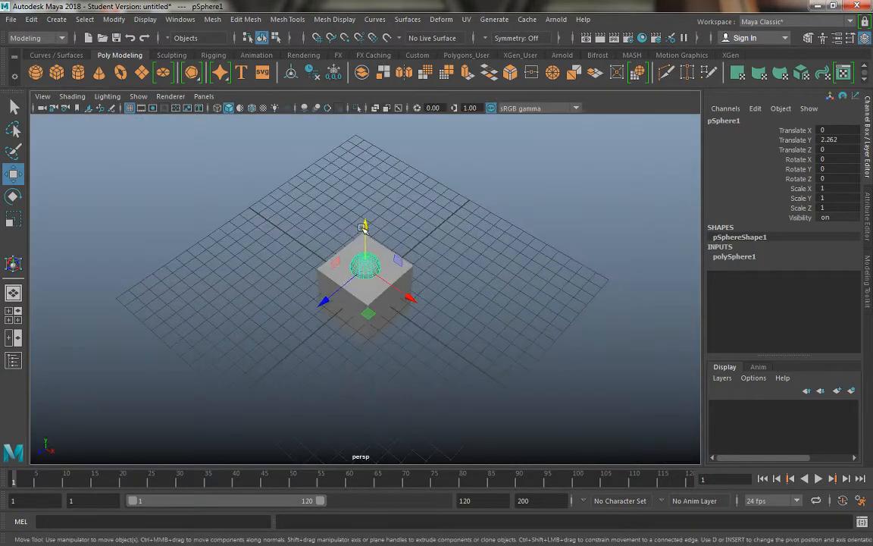
key(r)
drag(365, 267, 375, 210)
alt+right_drag(375, 211, 441, 293)
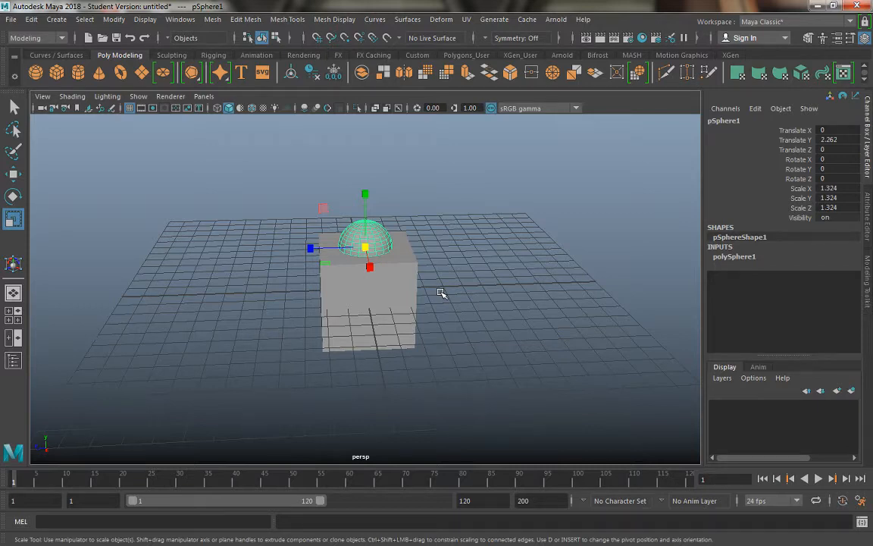
Step: Subtract the sphere from the cube with a Boolean Difference, selecting the cube first and the sphere second
click(453, 292)
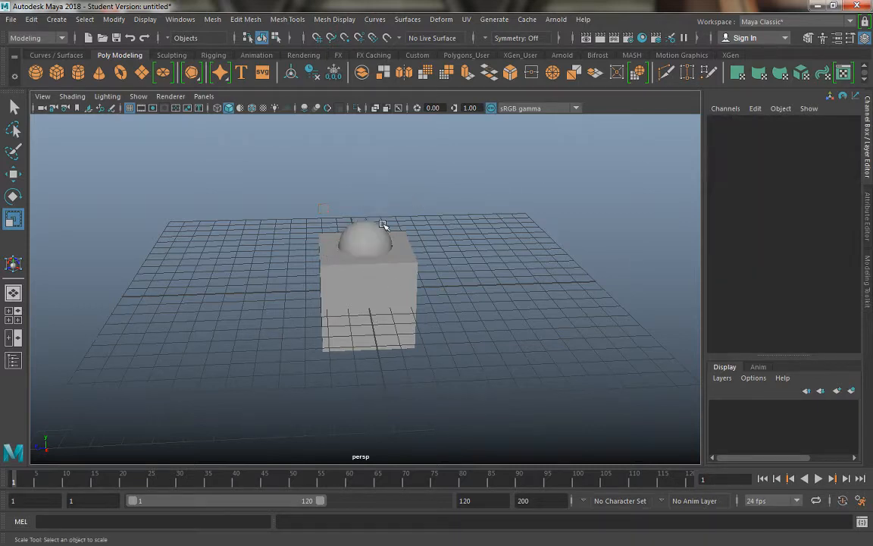
alt+drag(383, 225, 413, 293)
click(413, 293)
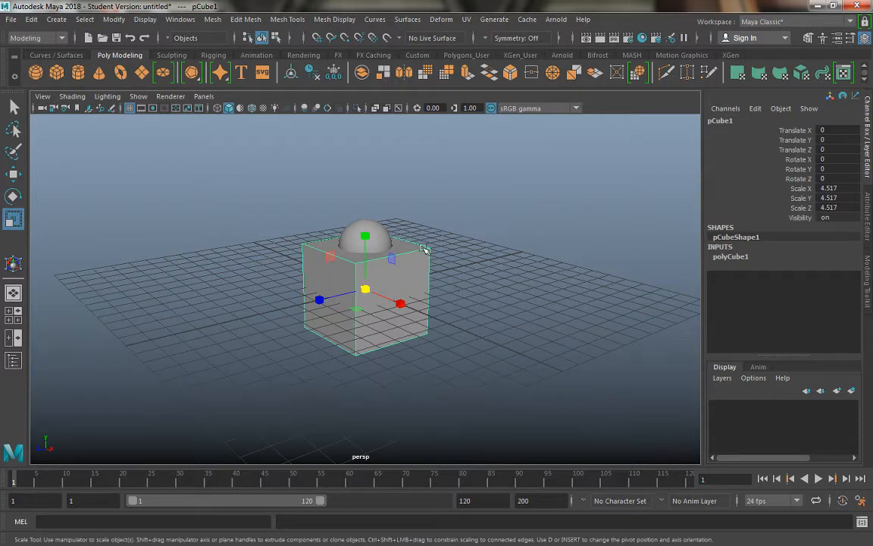
mouse_move(376, 221)
alt+mouse_down()
mouse_move(402, 231)
mouse_move(386, 229)
alt+mouse_up()
click(369, 225)
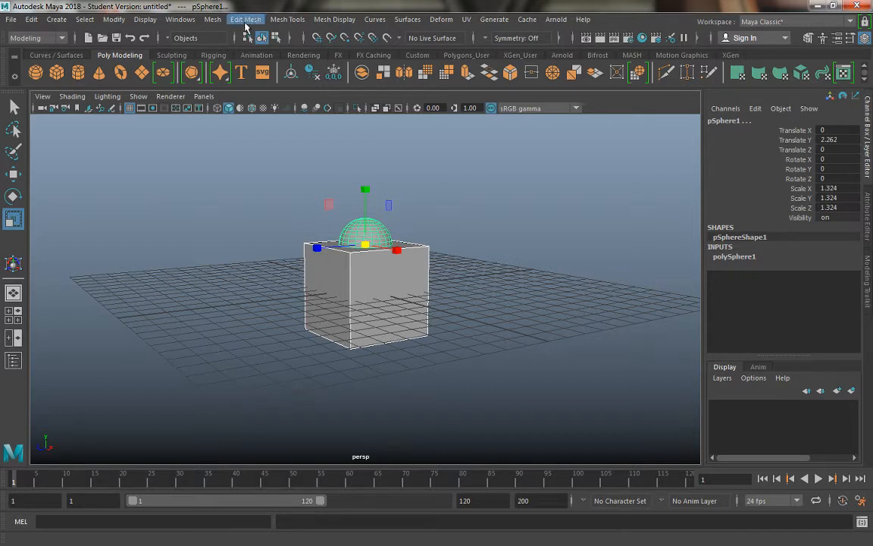
click(212, 19)
mouse_move(250, 50)
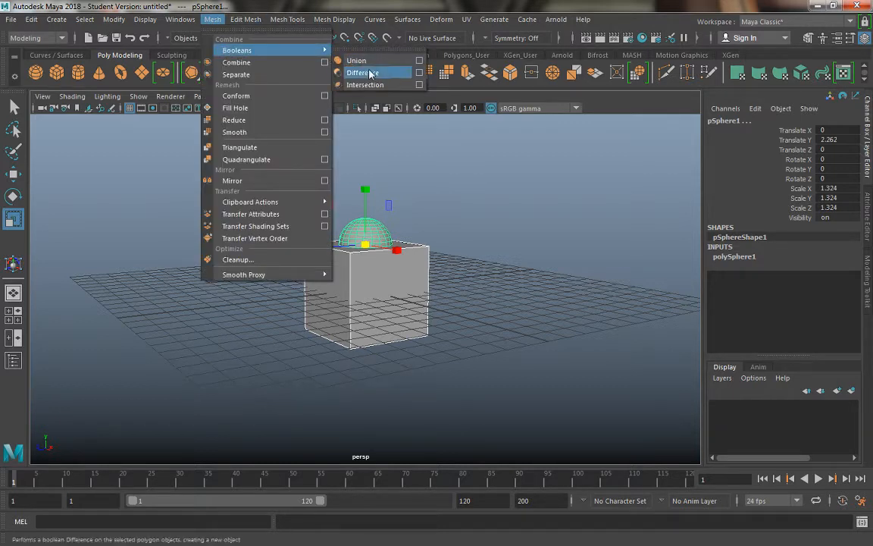
click(370, 73)
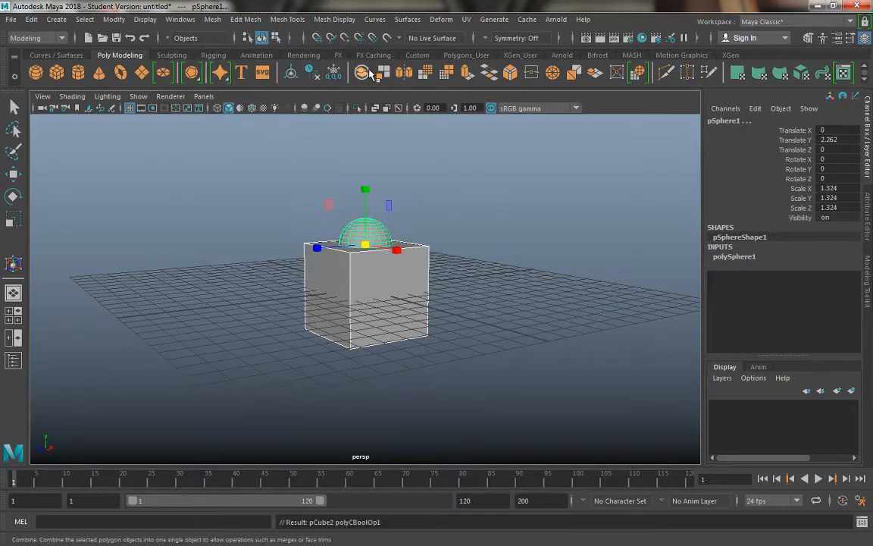
Step: Examine the spherical cavity and the edges joining its rim to the corners of the cube's top face
alt+drag(372, 185, 433, 273)
scroll(389, 260, up, 4)
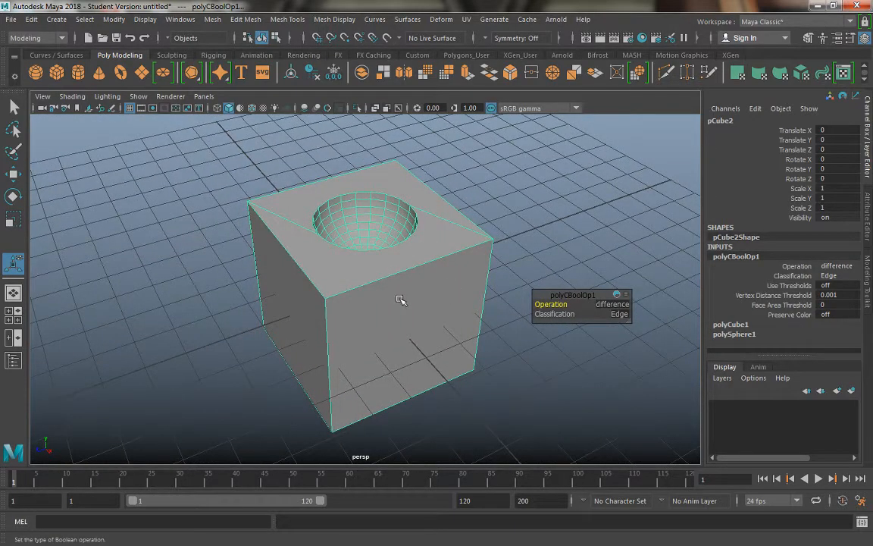
alt+drag(368, 194, 360, 166)
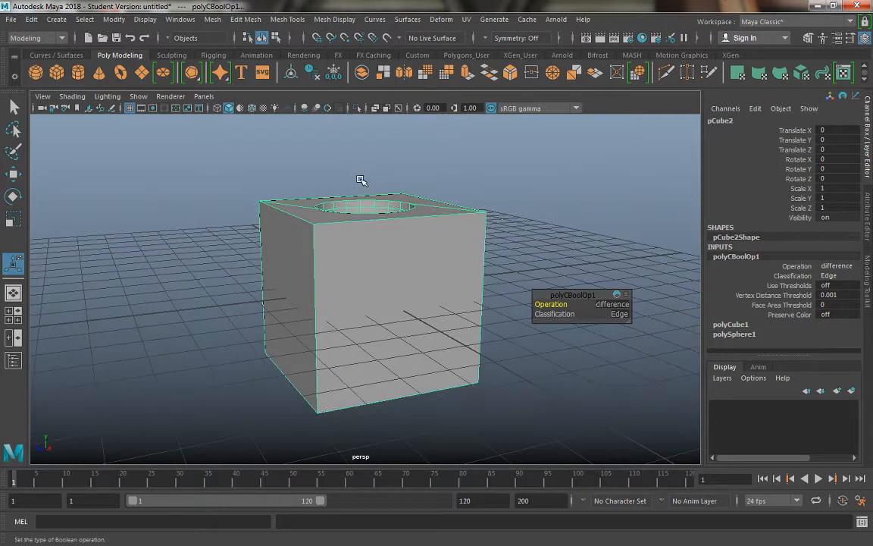
click(217, 20)
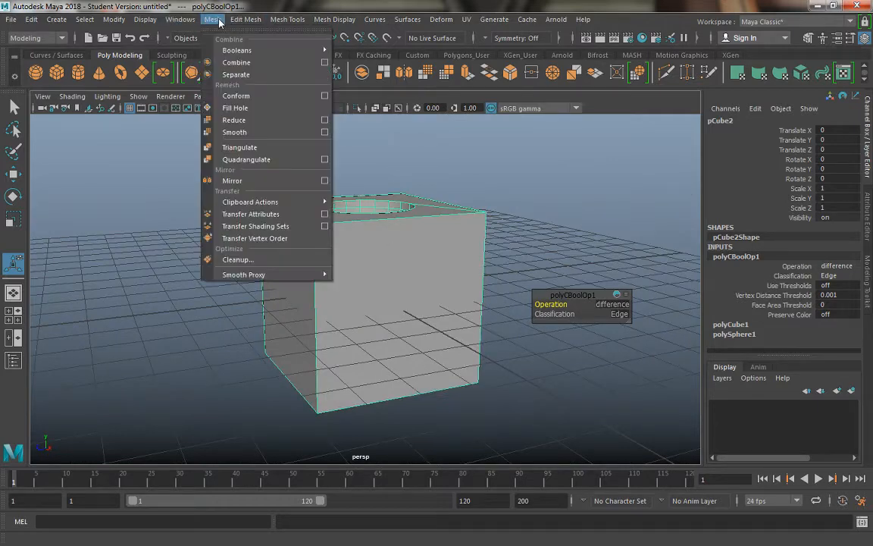
click(216, 21)
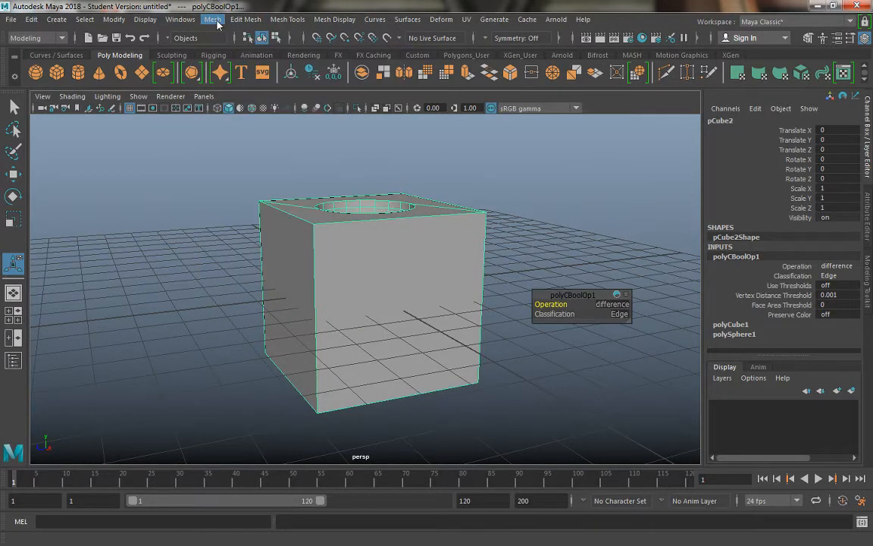
alt+drag(379, 173, 356, 238)
alt+right_drag(356, 238, 437, 269)
alt+drag(436, 269, 351, 294)
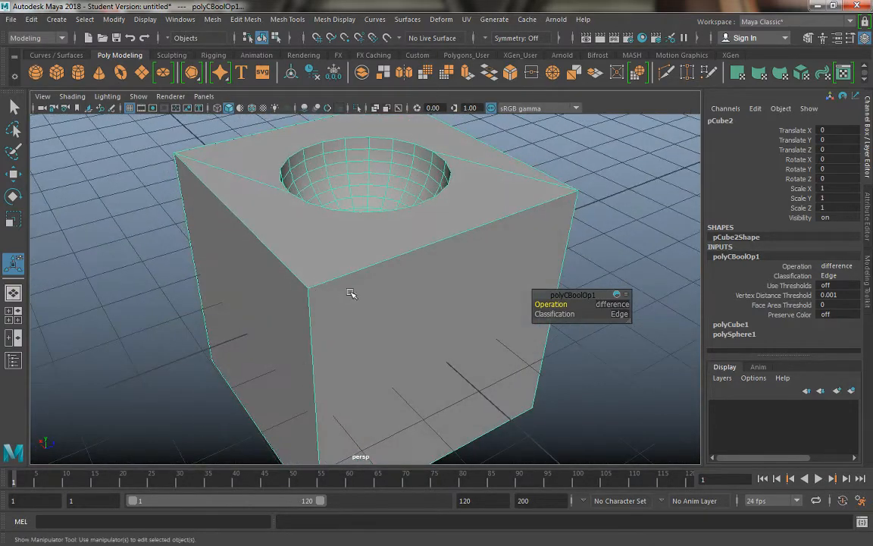
alt+right_drag(351, 294, 356, 276)
alt+drag(356, 277, 444, 269)
alt+drag(389, 243, 335, 238)
scroll(366, 203, up, 3)
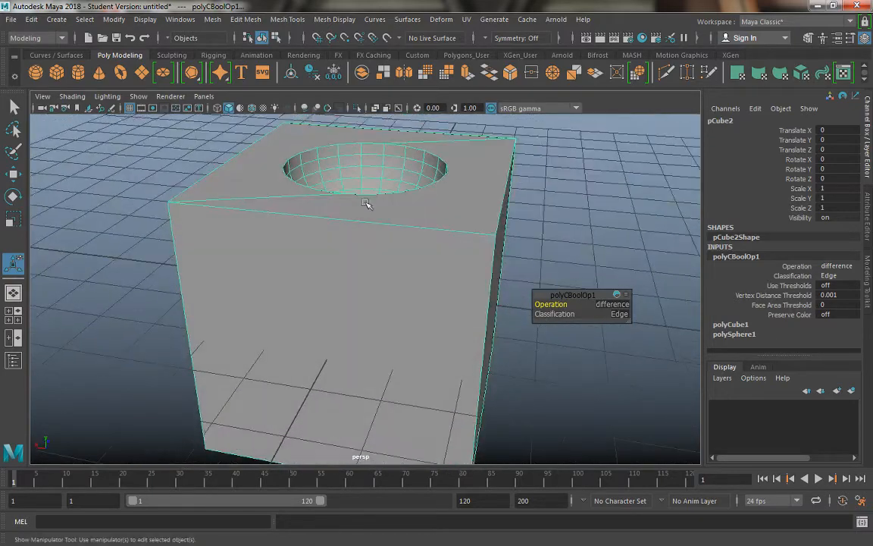
alt+right_drag(367, 203, 402, 294)
alt+middle_drag(401, 294, 389, 382)
alt+right_drag(390, 303, 307, 214)
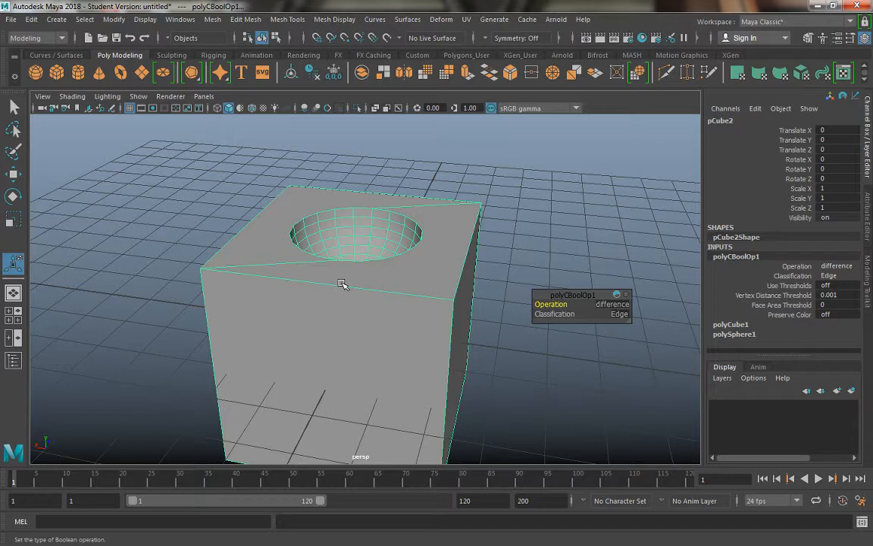
Step: Select the two top faces around the cavity in turn to examine their many-sided shape
right_drag(415, 218, 364, 201)
click(431, 243)
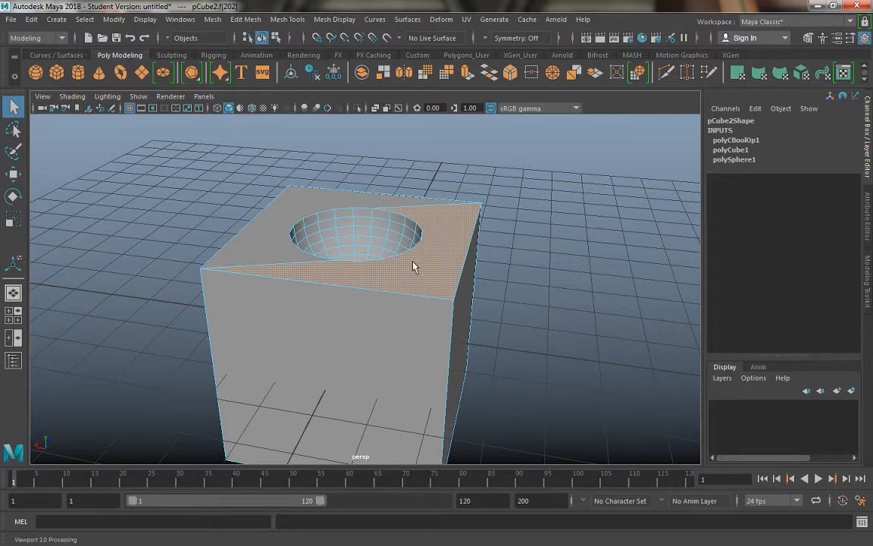
alt+drag(411, 265, 263, 214)
alt+drag(216, 238, 270, 234)
alt+middle_drag(270, 234, 265, 243)
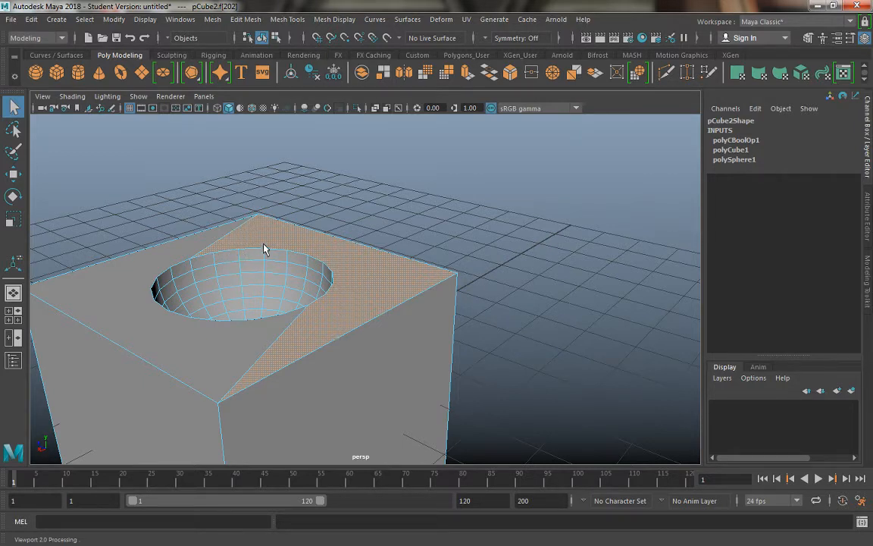
alt+drag(253, 254, 324, 221)
alt+right_drag(324, 220, 342, 280)
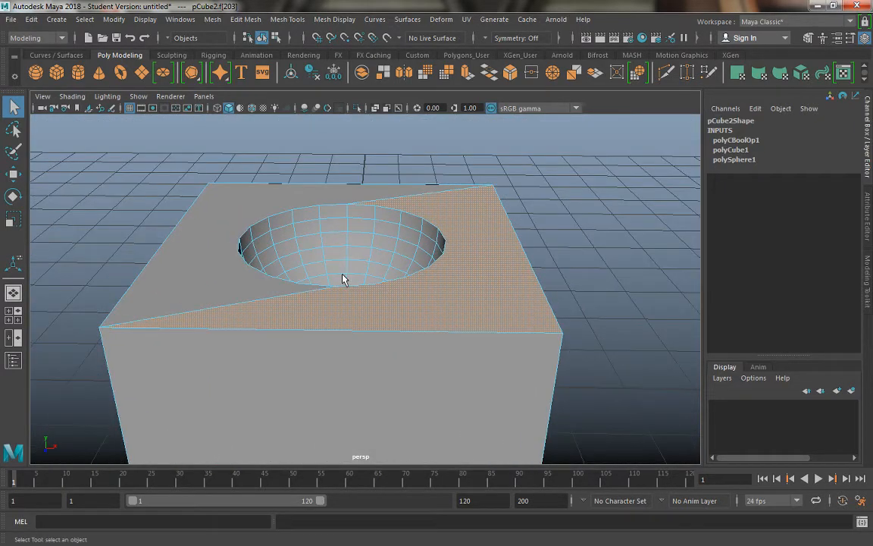
alt+middle_drag(343, 275, 348, 269)
alt+right_drag(348, 269, 351, 271)
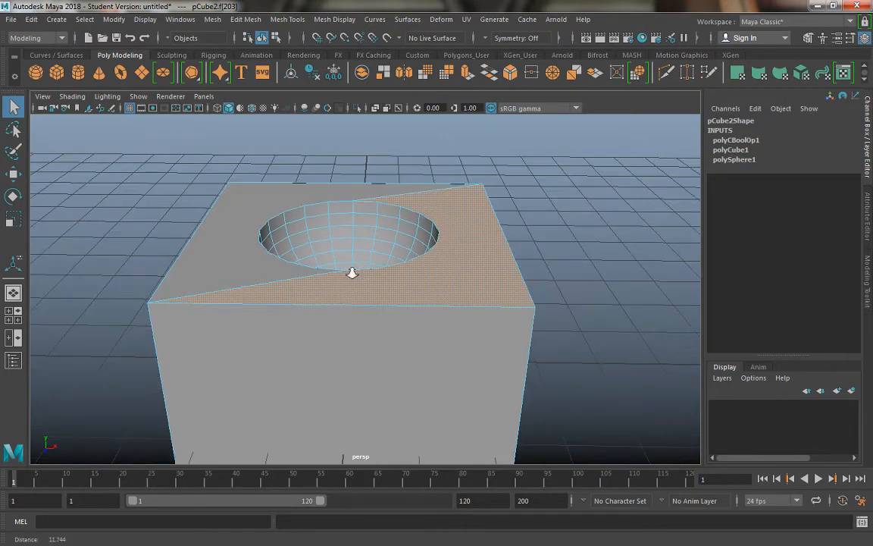
Step: Inspect the hollowed cube in smooth mesh preview, and return the whole object to unsmoothed display
key(3)
alt+drag(351, 275, 396, 274)
right_drag(395, 275, 454, 166)
click(522, 259)
alt+drag(506, 327, 284, 267)
click(338, 318)
key(1)
mouse_move(309, 266)
alt+mouse_down()
mouse_move(206, 263)
mouse_move(354, 247)
mouse_move(314, 258)
alt+mouse_up()
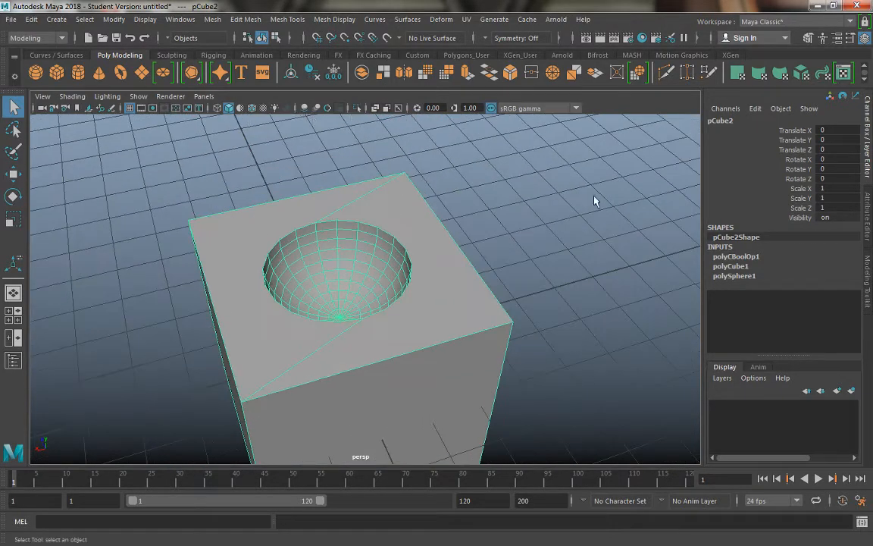
Step: Use Multi-Cut to add an edge from a vertex on the cavity's rim to the nearest far corner of the top face
click(666, 73)
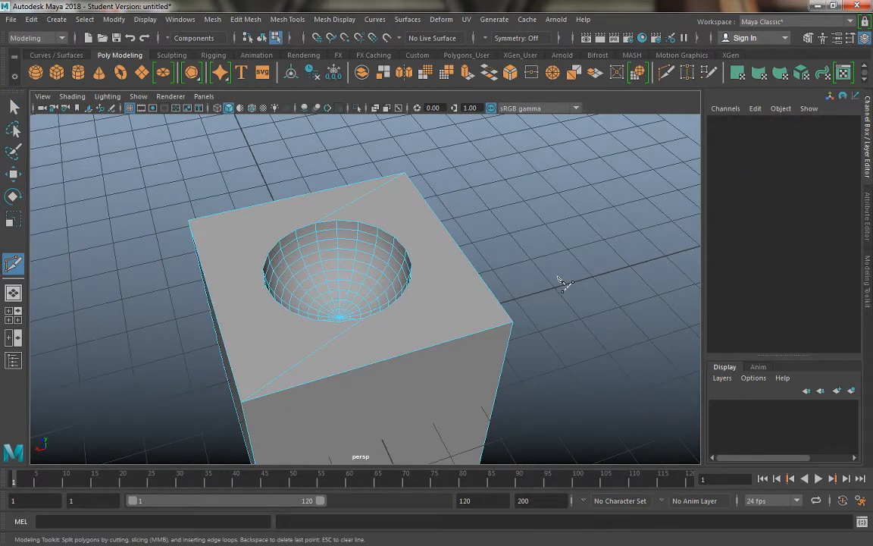
alt+middle_drag(425, 252, 419, 332)
alt+right_drag(398, 284, 379, 426)
click(378, 304)
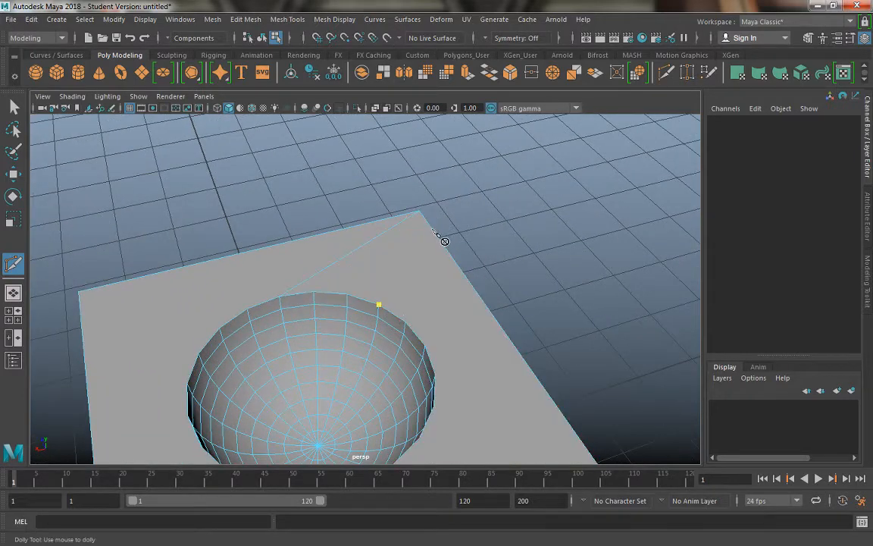
right_click(362, 173)
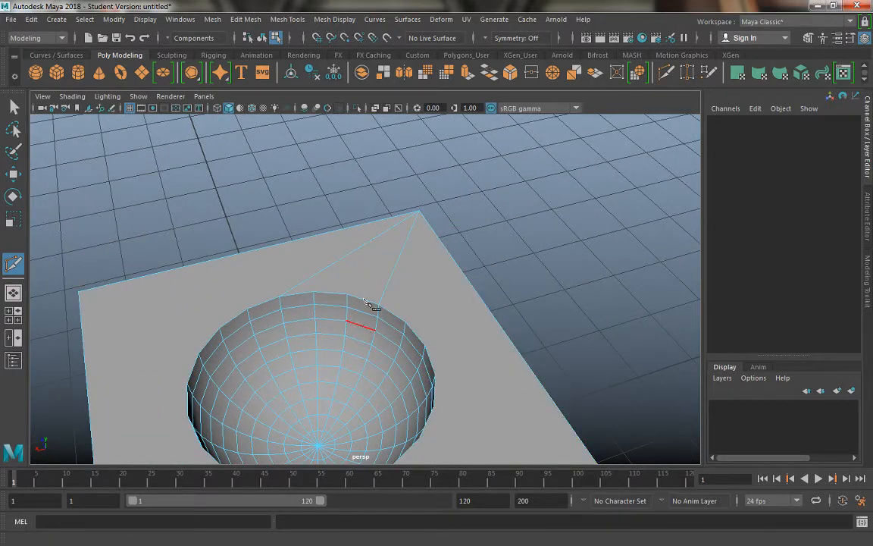
Step: Cut three more edges from the neighbouring rim vertices to the same corner of the top face
drag(368, 300, 286, 290)
right_click(420, 177)
click(420, 212)
right_click(433, 143)
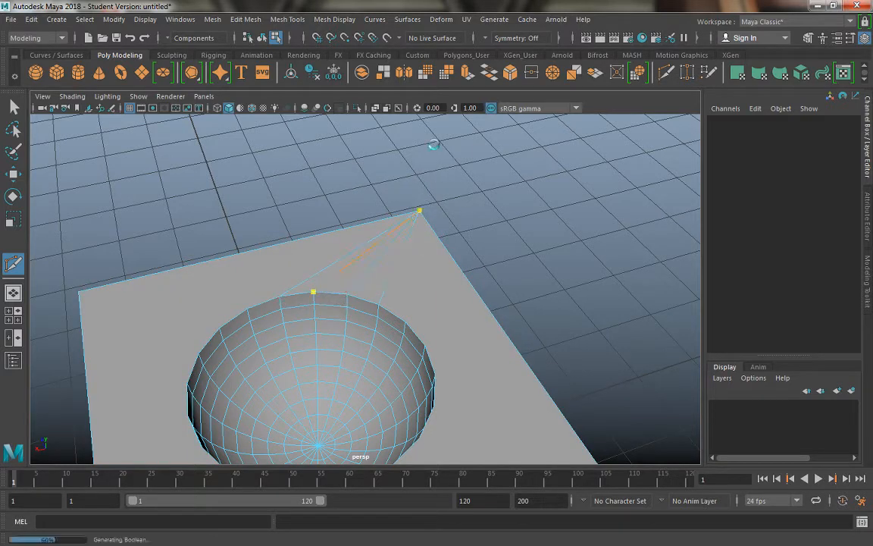
click(420, 211)
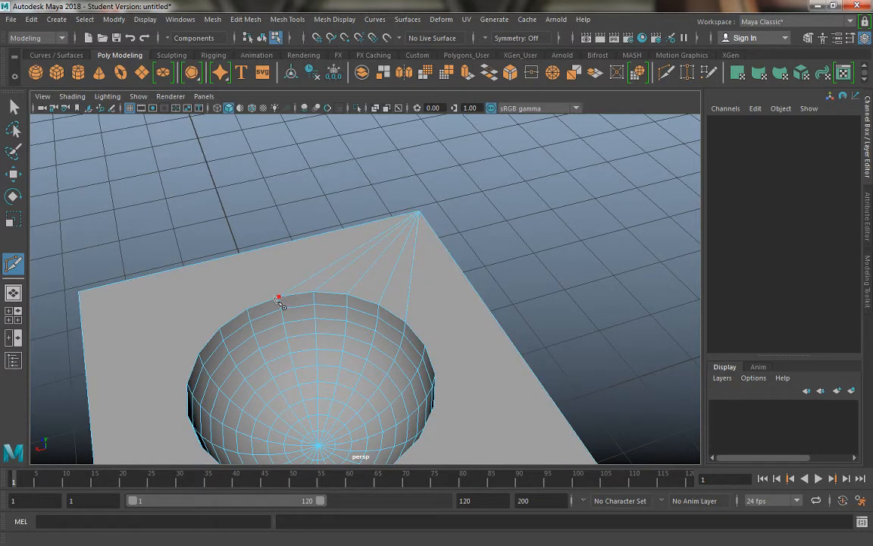
Step: Cut an edge from the next rim vertex to the adjacent corner of the top face and preview the mesh smoothed
click(247, 307)
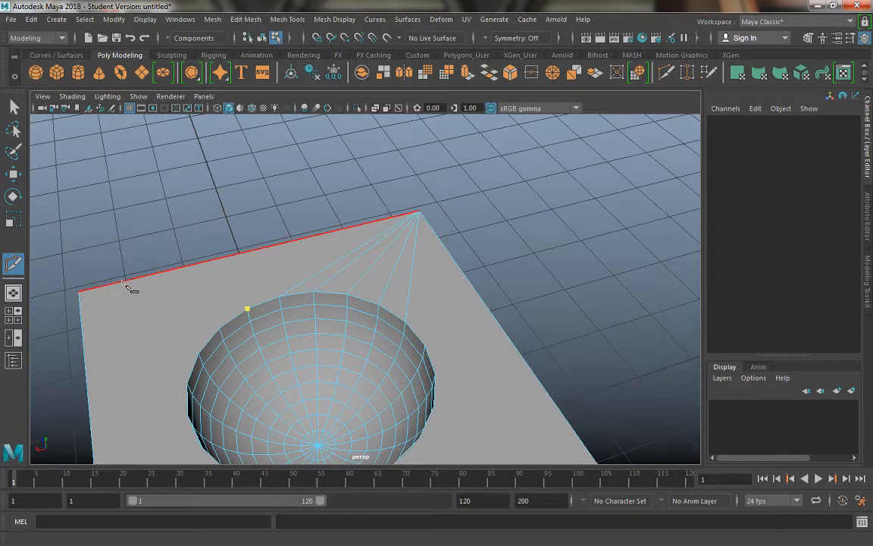
click(79, 292)
key(Return)
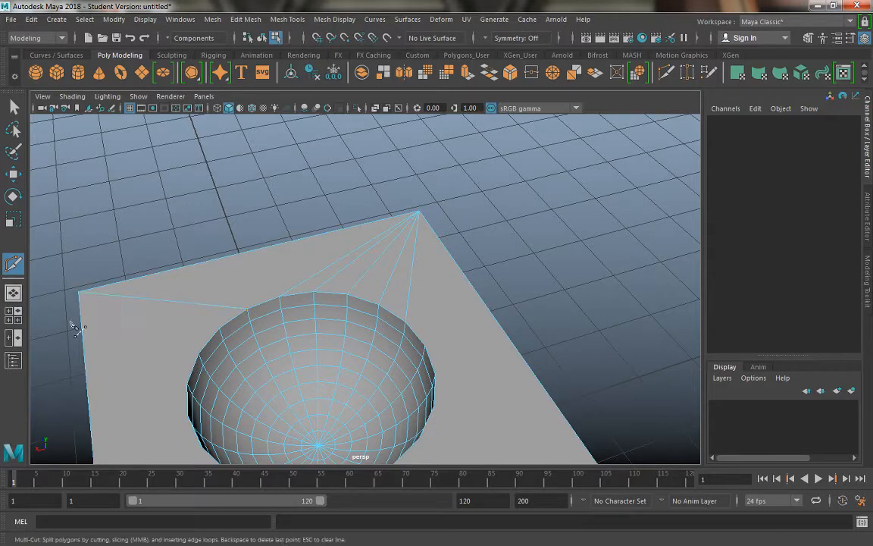
key(3)
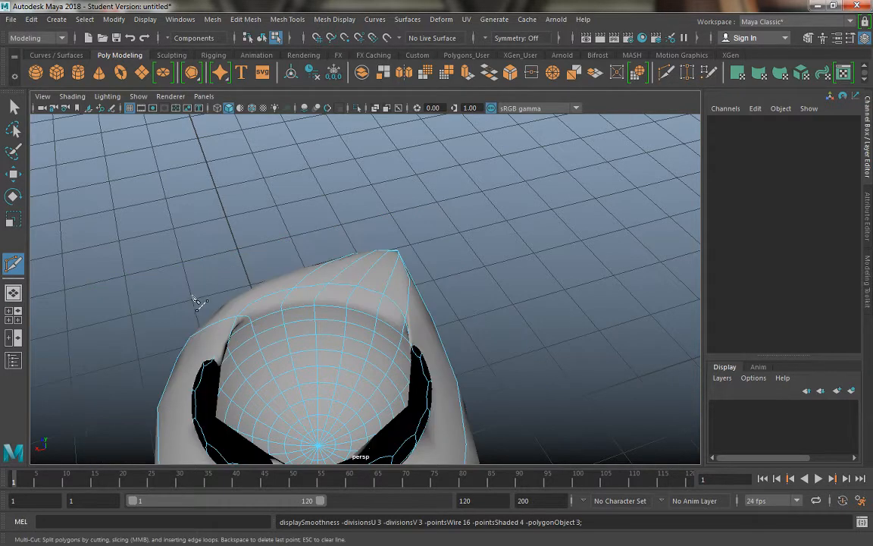
Step: Leave Multi-Cut and return the hollowed cube to unsmoothed display
alt+drag(236, 324, 278, 325)
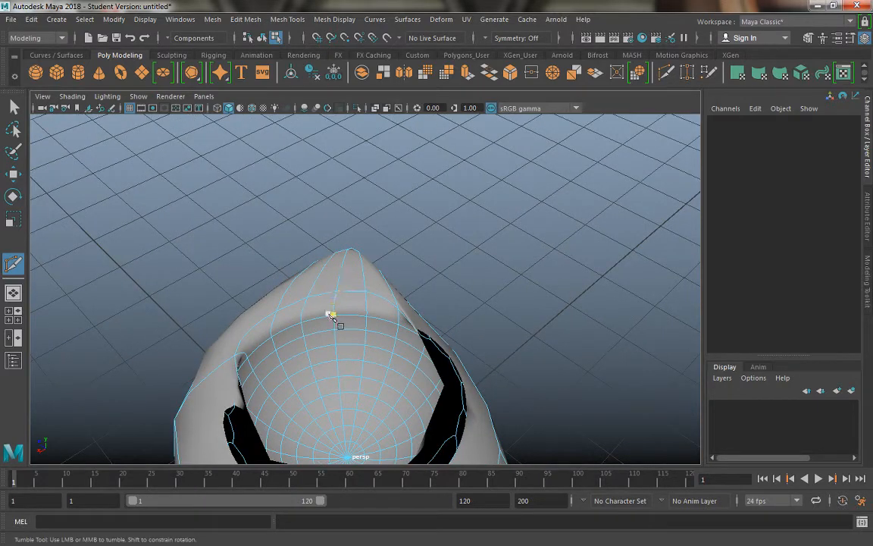
key(q)
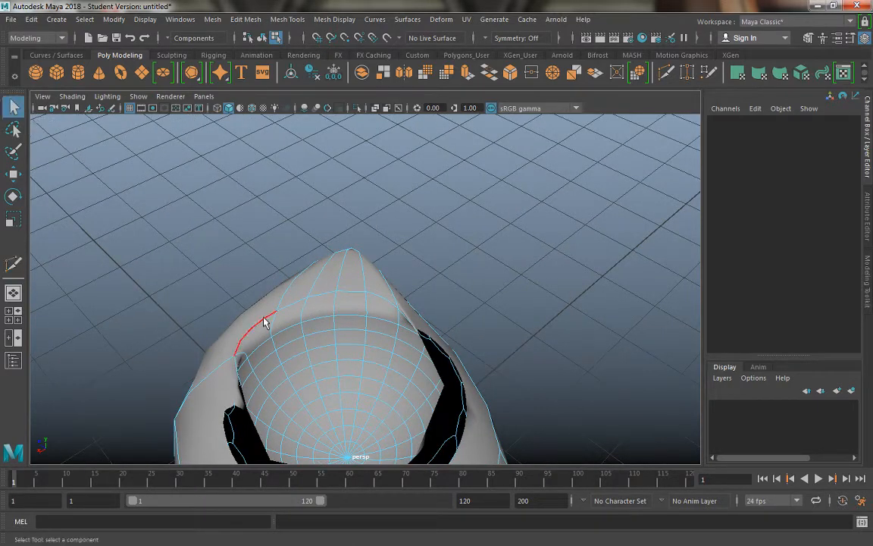
key(1)
alt+drag(269, 304, 306, 318)
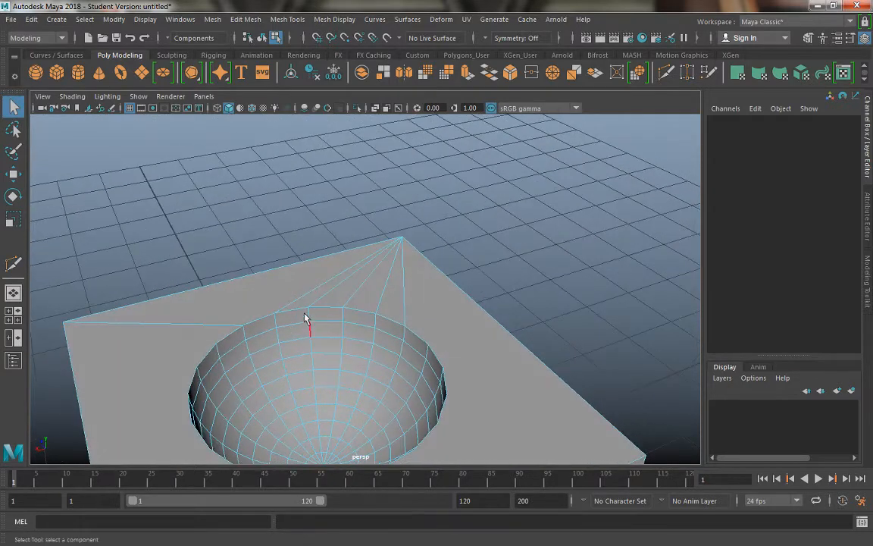
alt+drag(302, 358, 351, 307)
Step: Try beveling the full loop of edges around the cavity's rim with a fraction of 0.2 and 2 segments
click(321, 297)
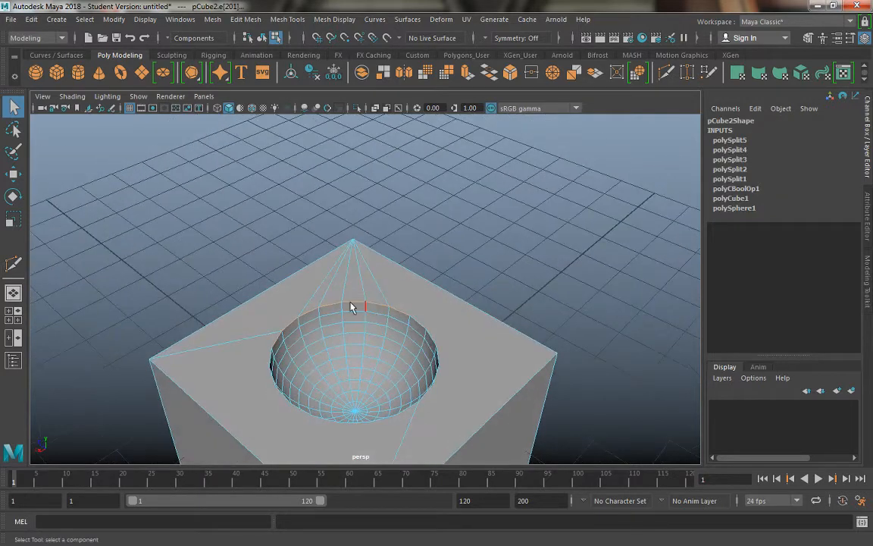
click(416, 322)
alt+drag(392, 347, 429, 290)
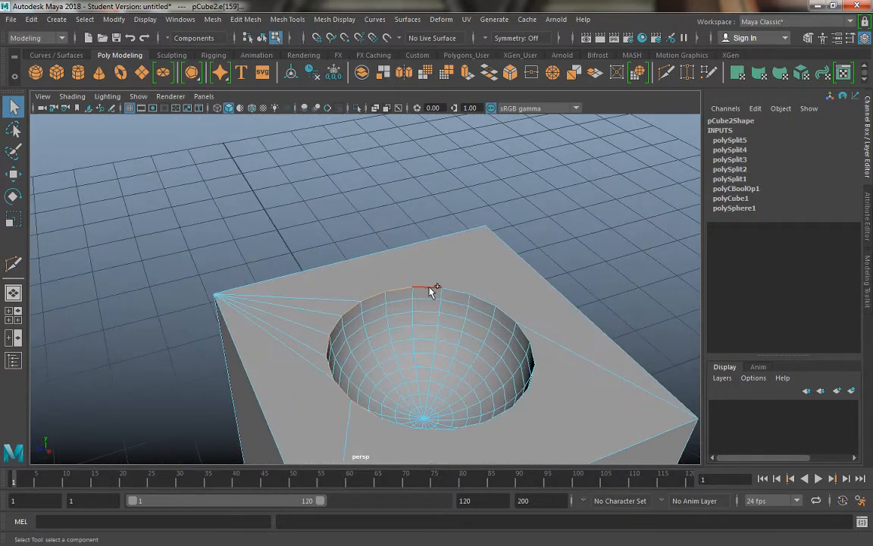
click(525, 334)
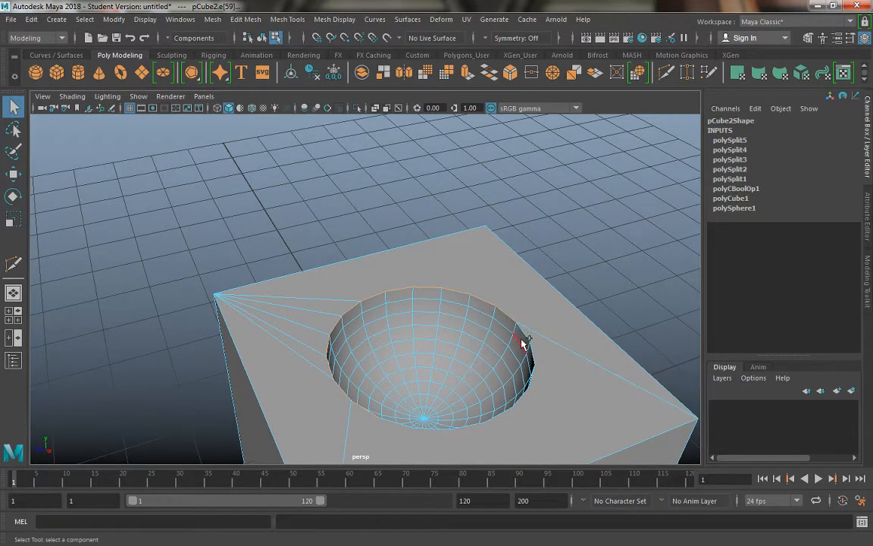
alt+drag(514, 344, 553, 331)
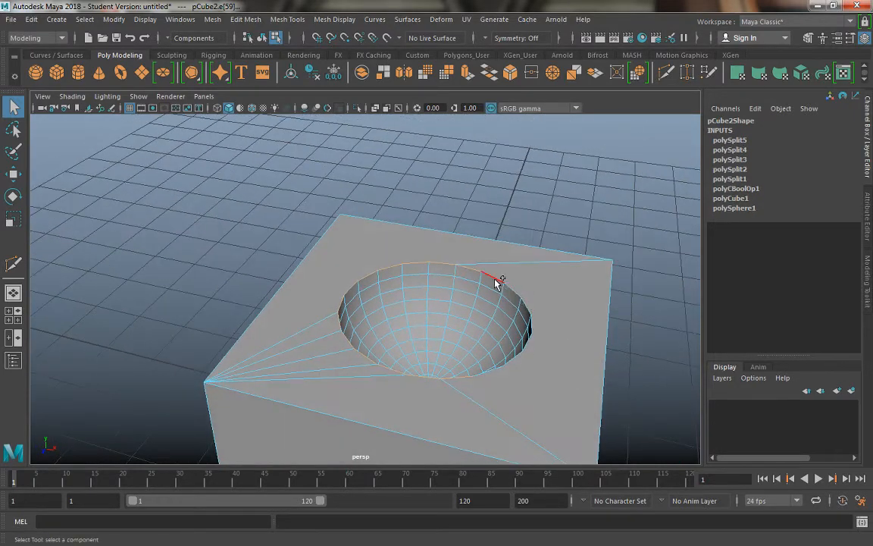
alt+drag(493, 314, 551, 321)
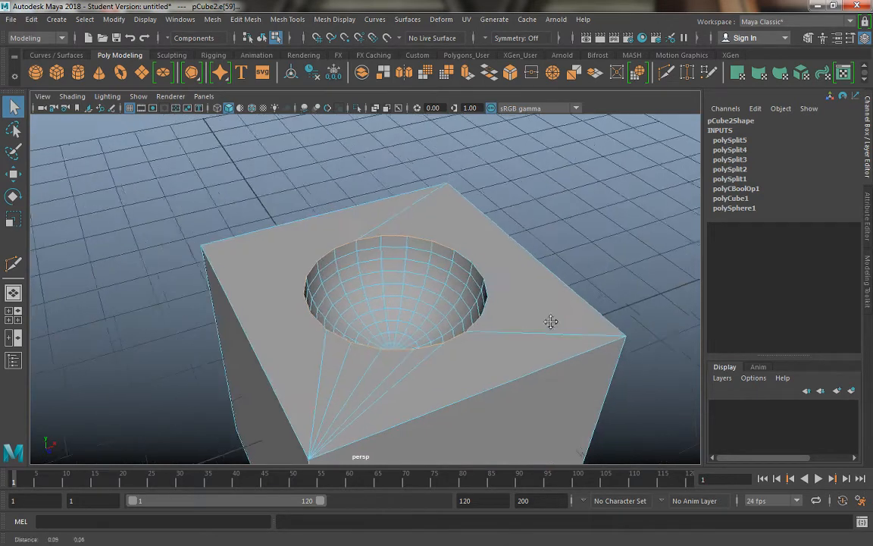
alt+middle_drag(552, 322, 471, 386)
alt+right_drag(364, 383, 417, 379)
alt+drag(398, 364, 467, 400)
alt+drag(372, 366, 366, 316)
shift+right_click(353, 288)
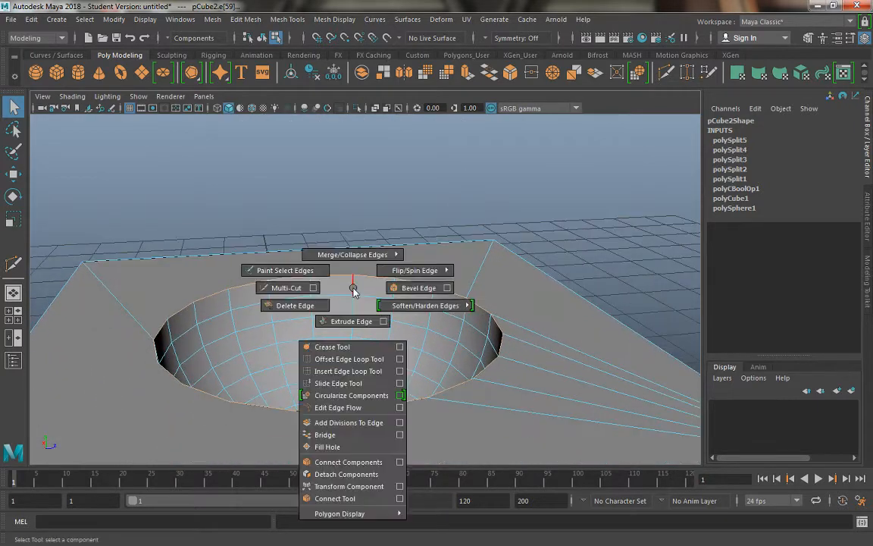
click(419, 288)
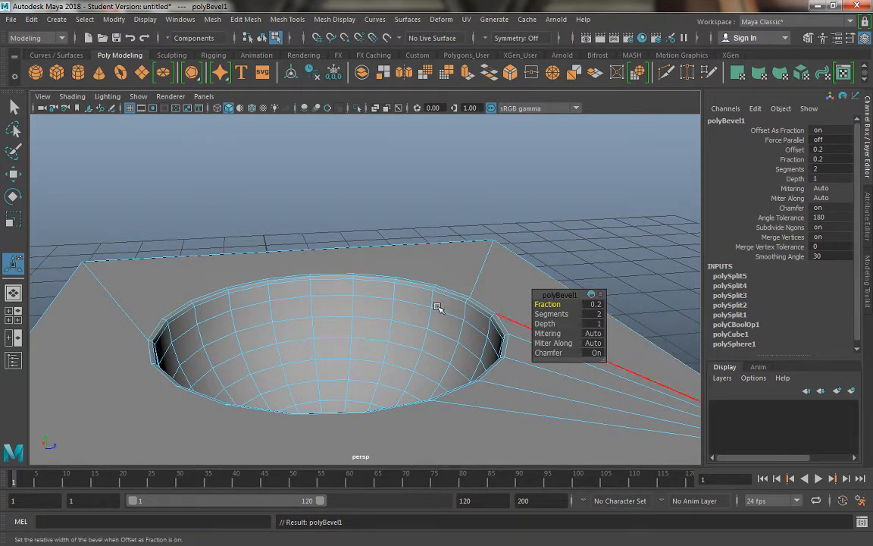
Step: Switch to object mode and inspect the smoothed preview of the beveled rim with the object deselected and reselected
alt+drag(292, 330, 293, 293)
right_drag(293, 292, 337, 165)
alt+drag(347, 331, 416, 351)
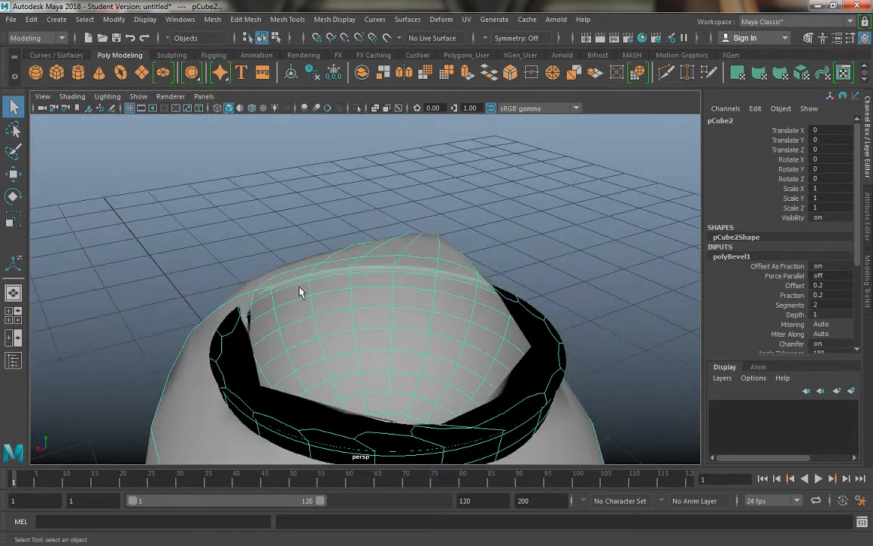
click(486, 253)
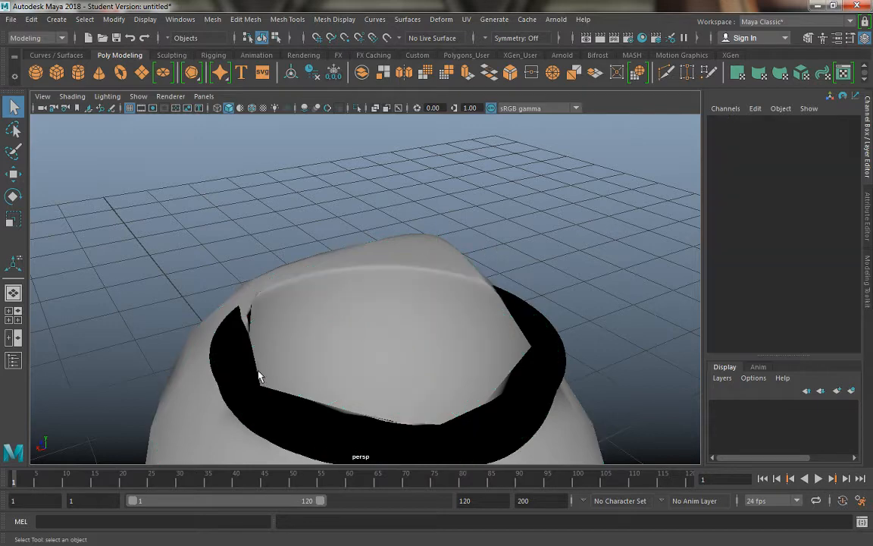
click(360, 295)
Step: Undo the selection changes and the bevel on the cavity's rim
key(ctrl+z)
key(ctrl+z)
key(F8)
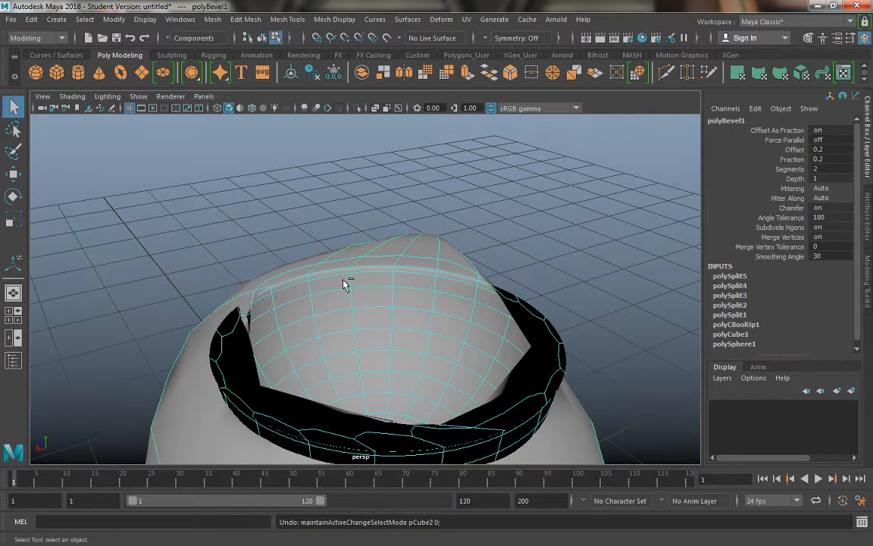
key(ctrl+z)
click(546, 213)
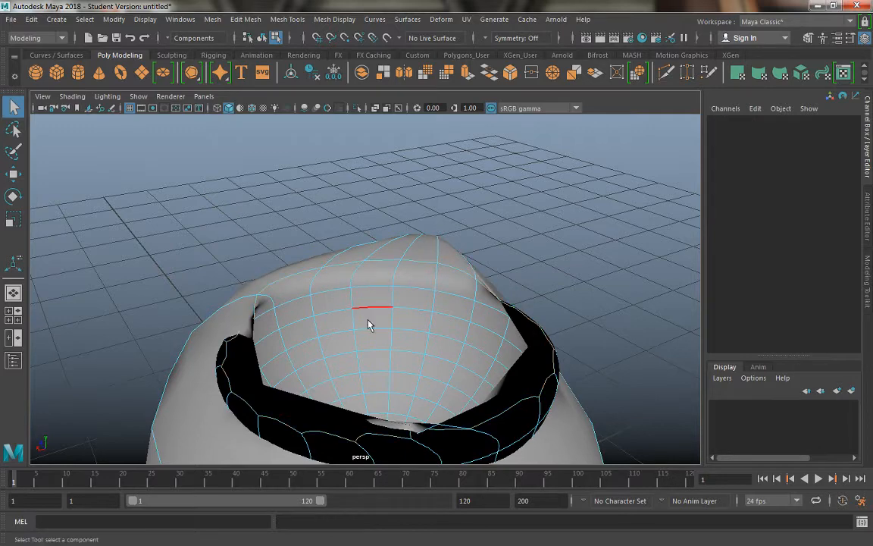
Step: Return to object mode and examine the smoothed cube's distortion around the cavity from several angles
right_drag(384, 277, 448, 151)
click(529, 243)
alt+drag(529, 243, 363, 301)
click(377, 336)
alt+drag(377, 336, 354, 356)
scroll(360, 325, down, 3)
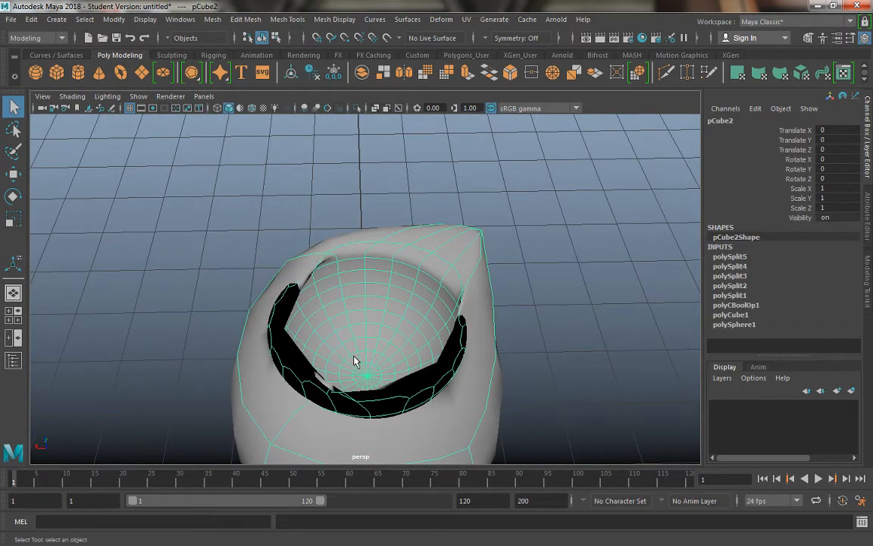
key(shift+z)
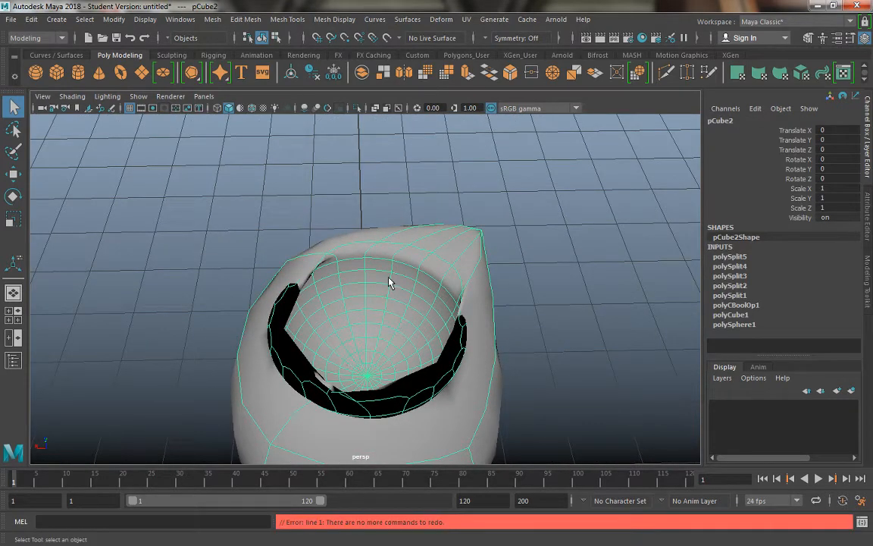
Step: Show the hollowed cube unsmoothed and reselect it as a whole object
key(1)
click(578, 282)
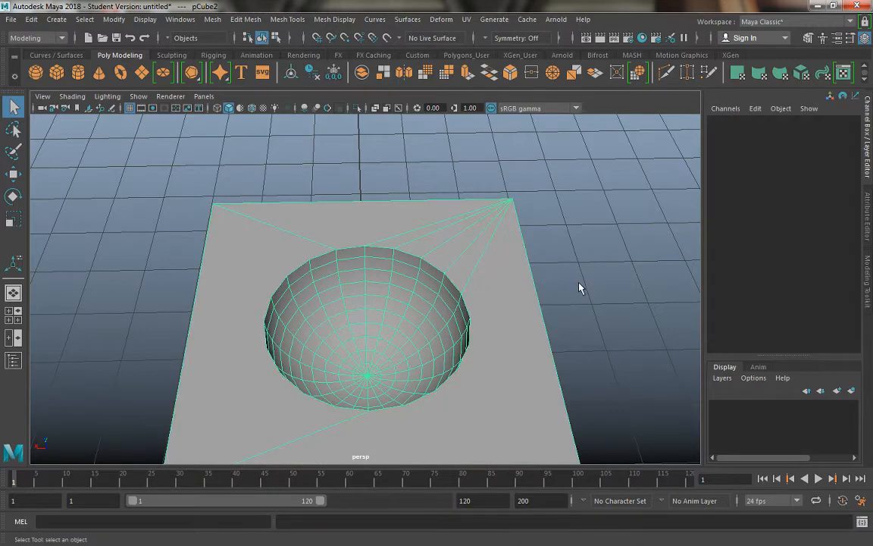
alt+drag(578, 282, 448, 300)
click(420, 329)
alt+drag(422, 333, 505, 347)
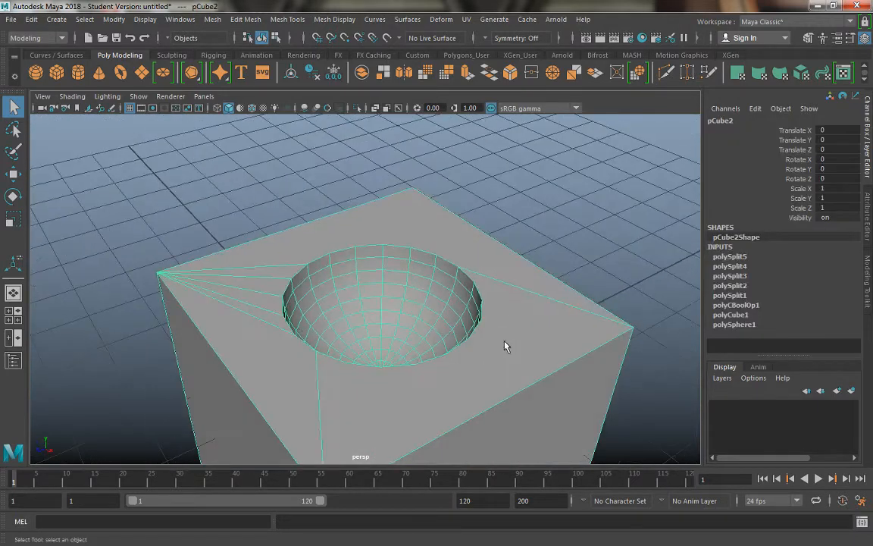
Step: Move the hollowed cube aside along the Z axis to a Translate Z of about 11.5
alt+right_drag(505, 347, 325, 338)
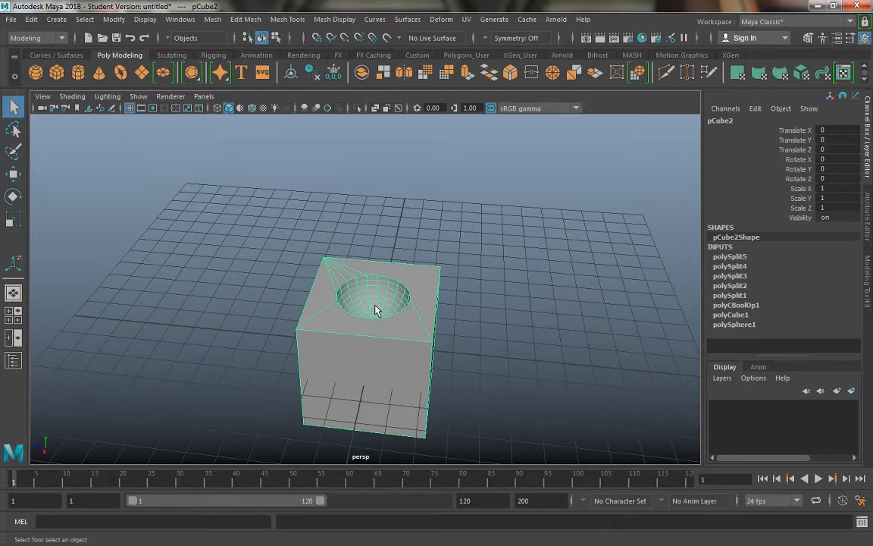
alt+drag(365, 328, 366, 331)
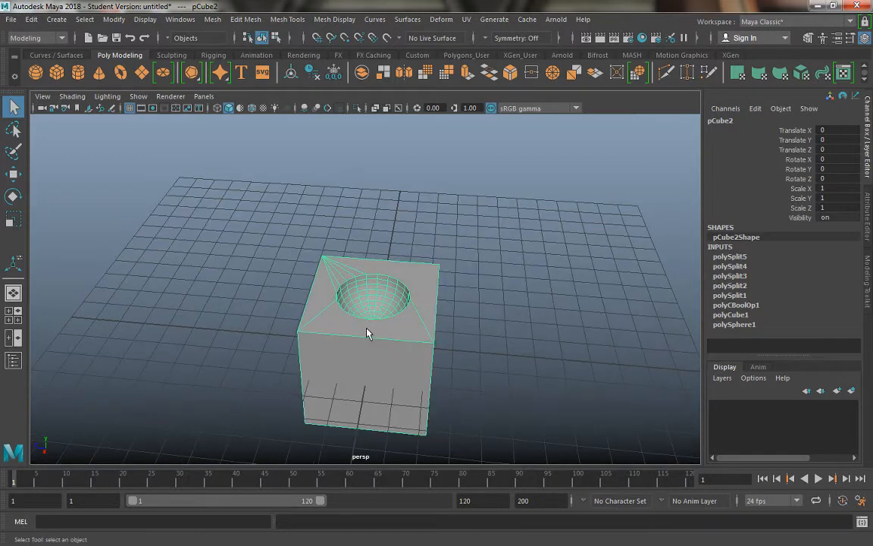
key(w)
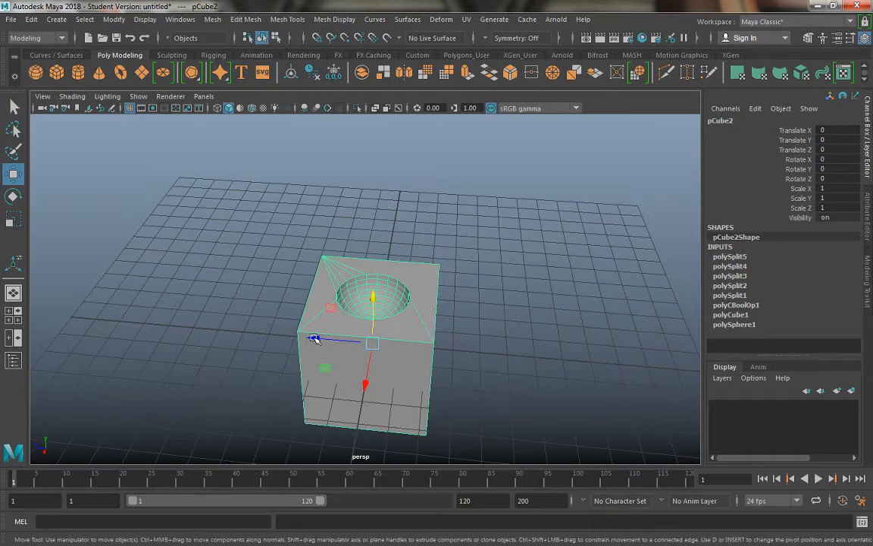
drag(315, 338, 16, 265)
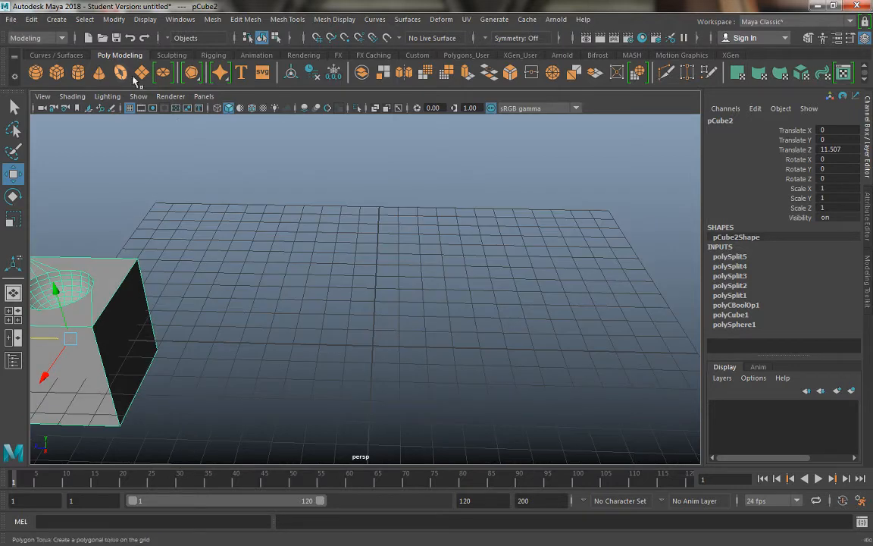
Step: Create a new polygon cube at the origin and scale it uniformly to about 3.47
click(56, 72)
key(r)
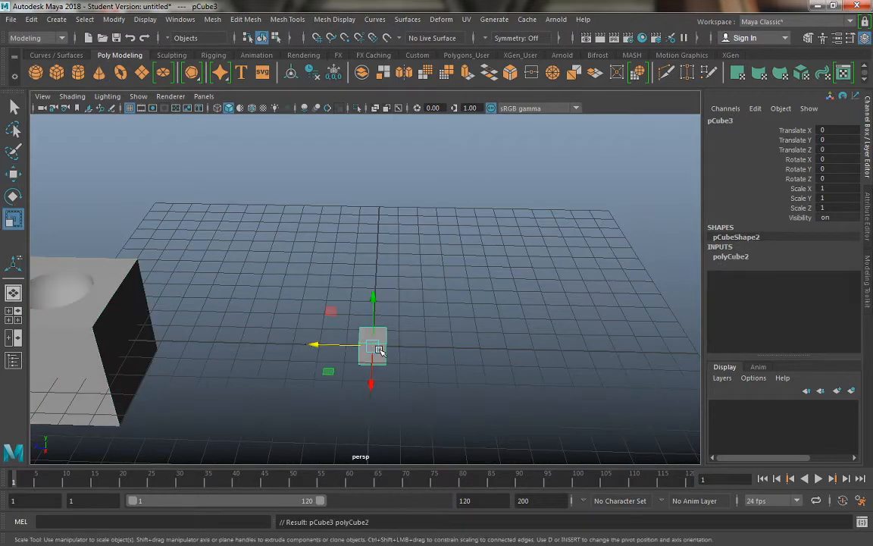
drag(372, 346, 429, 376)
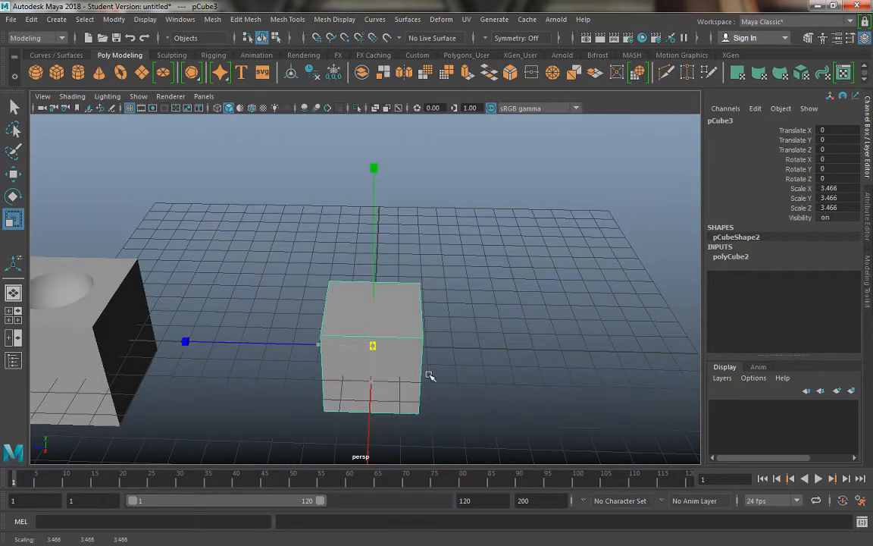
Step: Create a polygon sphere and raise it to a Translate Y of about 1.74, centred on the new cube's top face
click(36, 72)
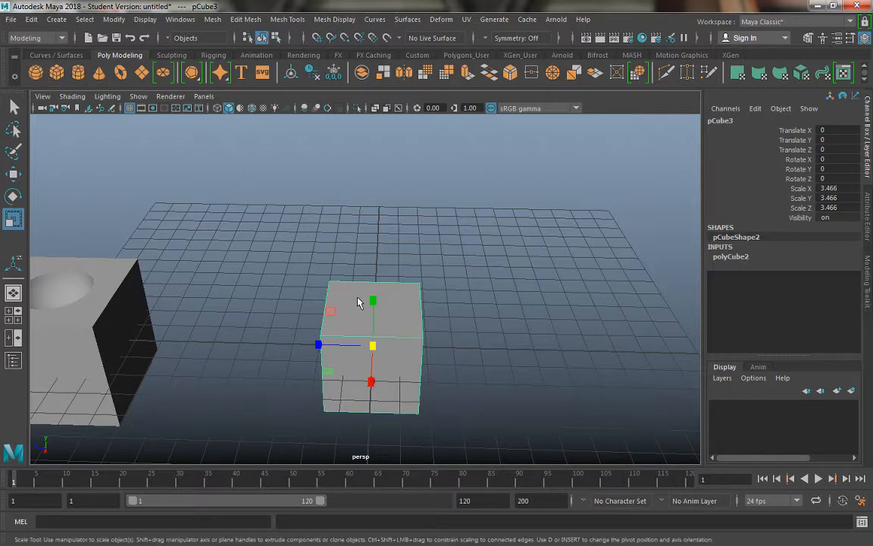
key(w)
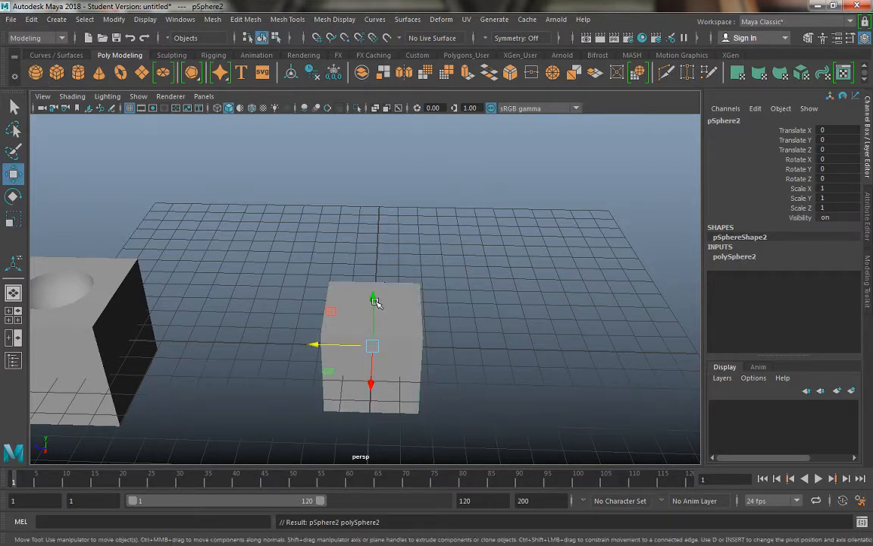
drag(372, 300, 371, 253)
key(space)
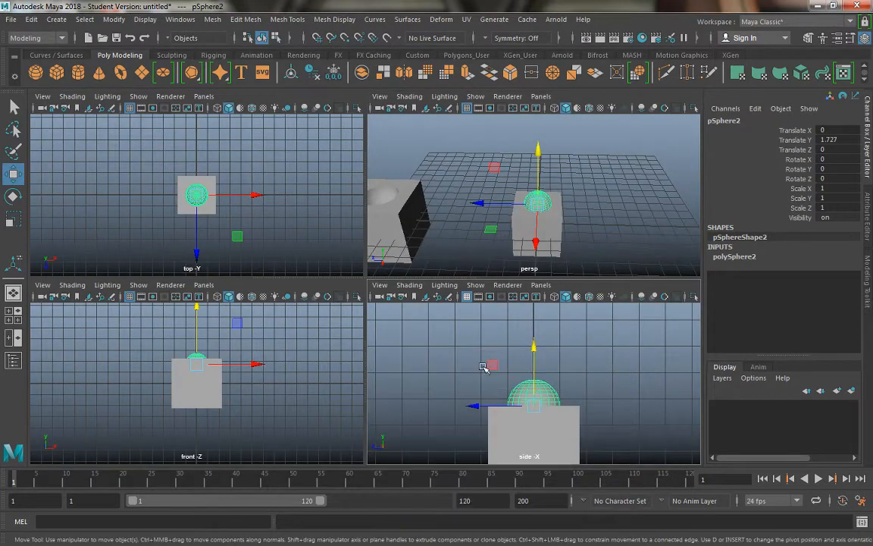
key(space)
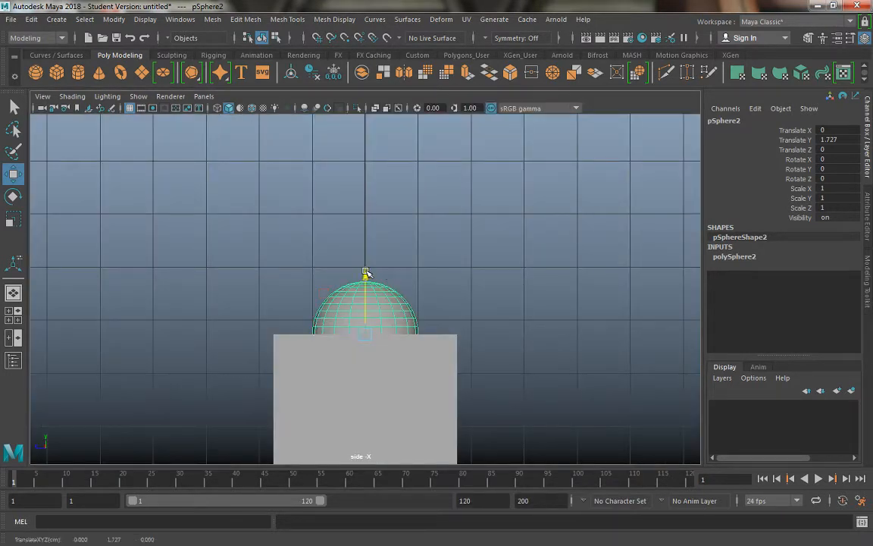
drag(365, 273, 368, 272)
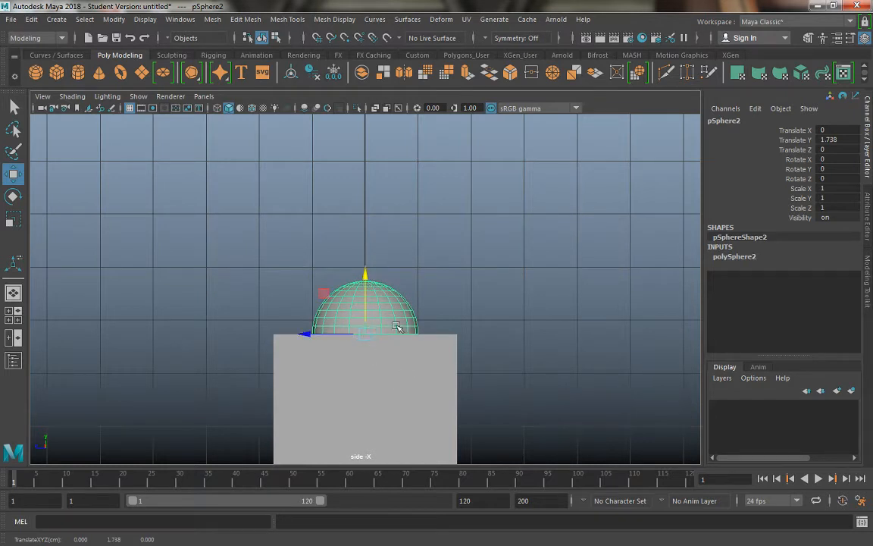
Step: Set the sphere's Subdivisions Axis and Subdivisions Height to 8
click(867, 216)
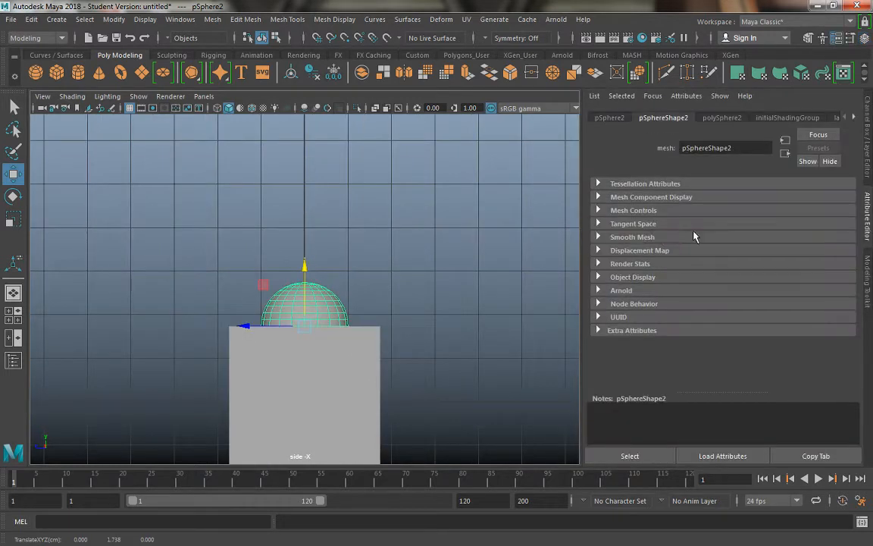
click(721, 118)
click(706, 211)
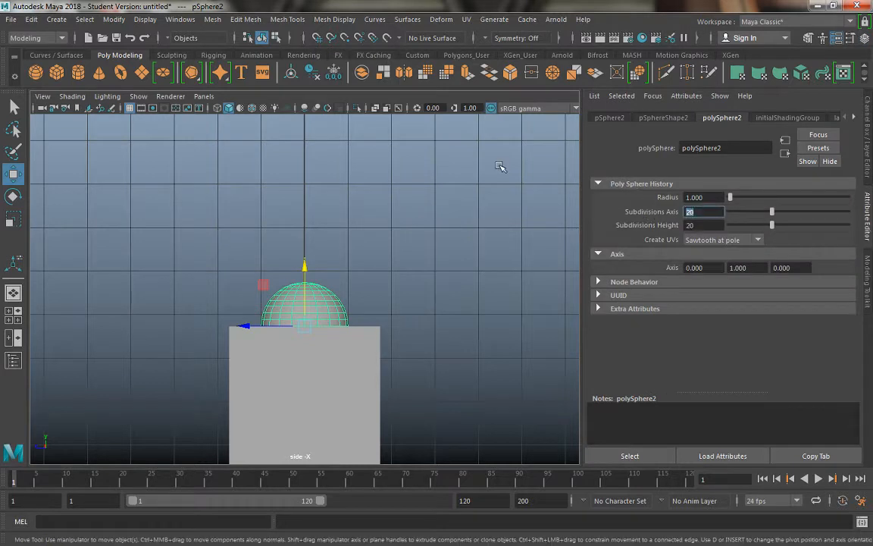
text(8)
key(Tab)
text(8)
key(Return)
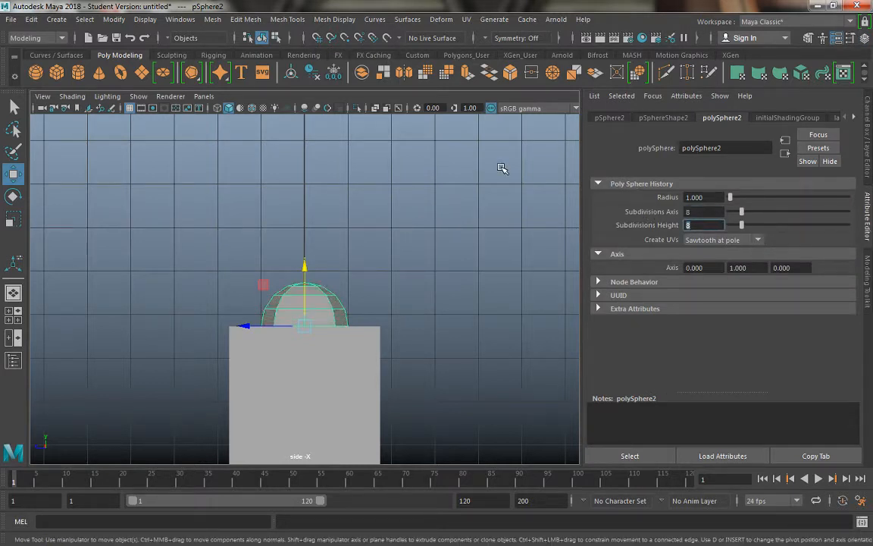
Step: Set the new cube's Subdivisions Width and Subdivisions Depth to 2
click(366, 254)
click(366, 334)
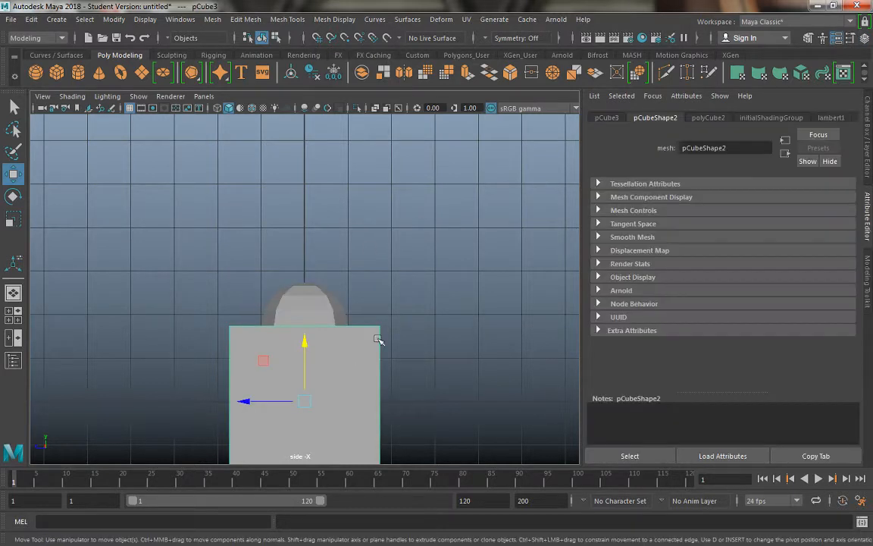
click(709, 118)
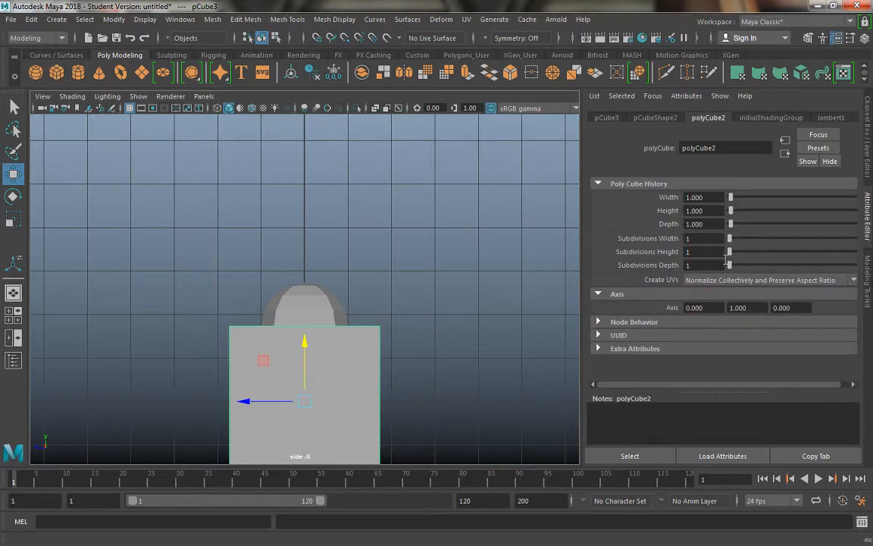
text(2)
key(Tab)
key(Tab)
text(2)
key(Return)
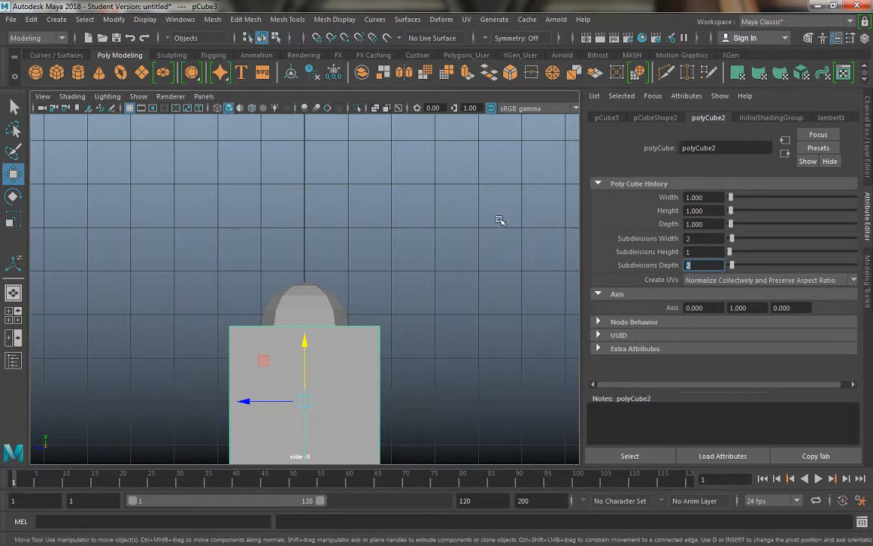
Step: Extrude the new cube's four top faces together and set the extrusion's Scale X, Y and Z to 0.7
key(space)
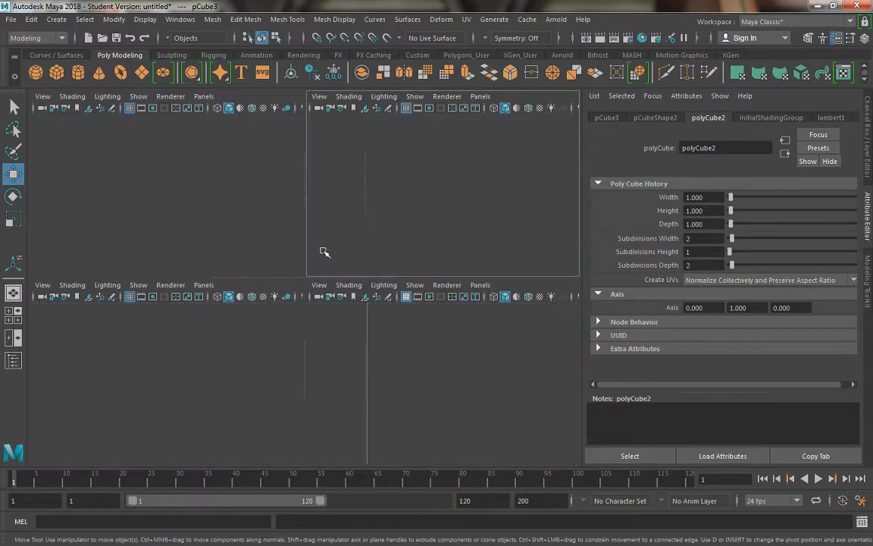
key(space)
alt+drag(333, 258, 387, 279)
alt+drag(360, 249, 323, 245)
alt+right_drag(323, 246, 416, 324)
alt+drag(415, 323, 354, 313)
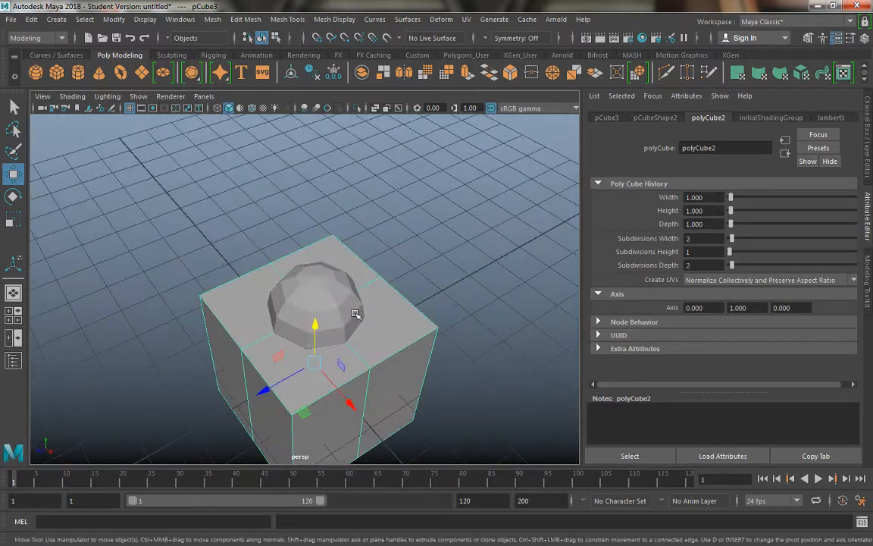
alt+drag(352, 272, 311, 275)
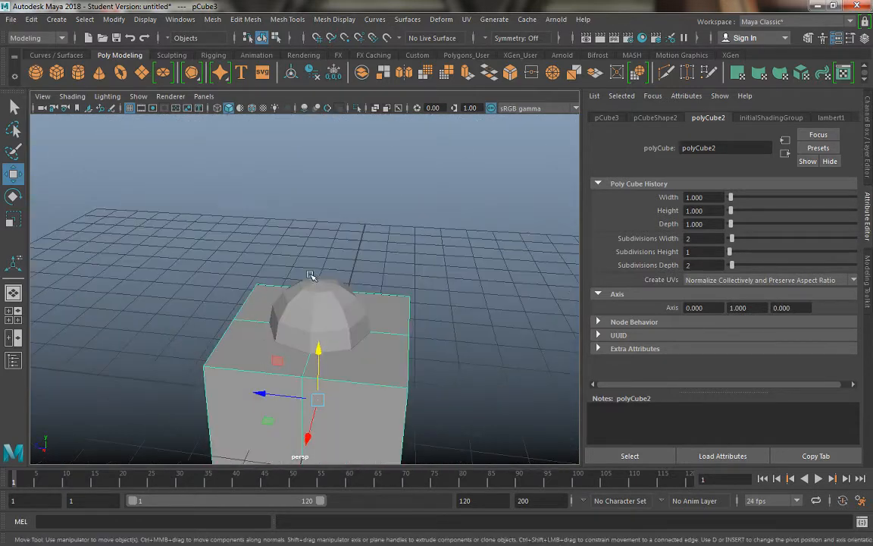
right_drag(233, 175, 235, 265)
click(260, 302)
shift+click(253, 356)
shift+click(360, 372)
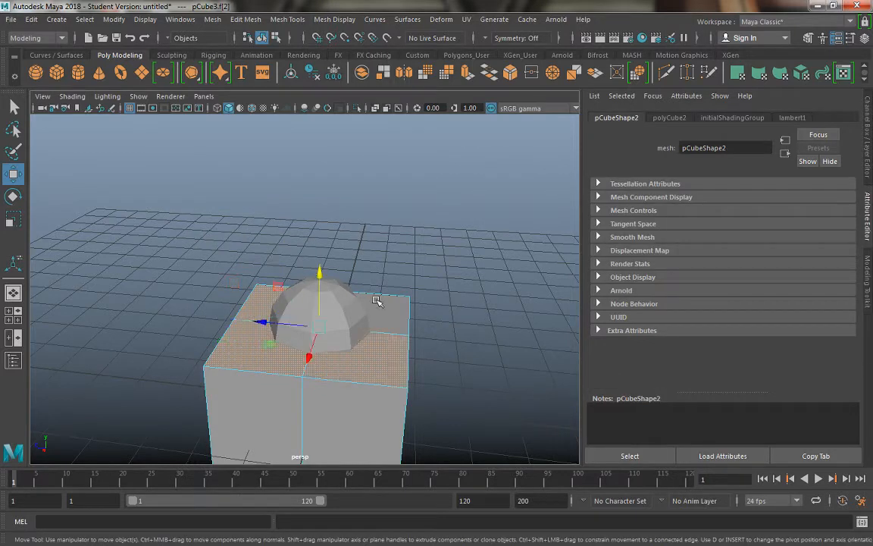
shift+click(376, 303)
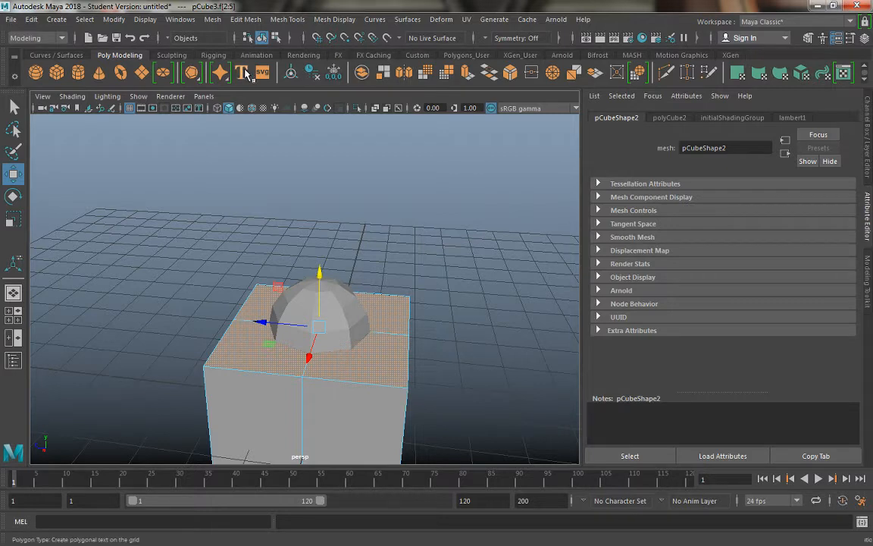
click(467, 73)
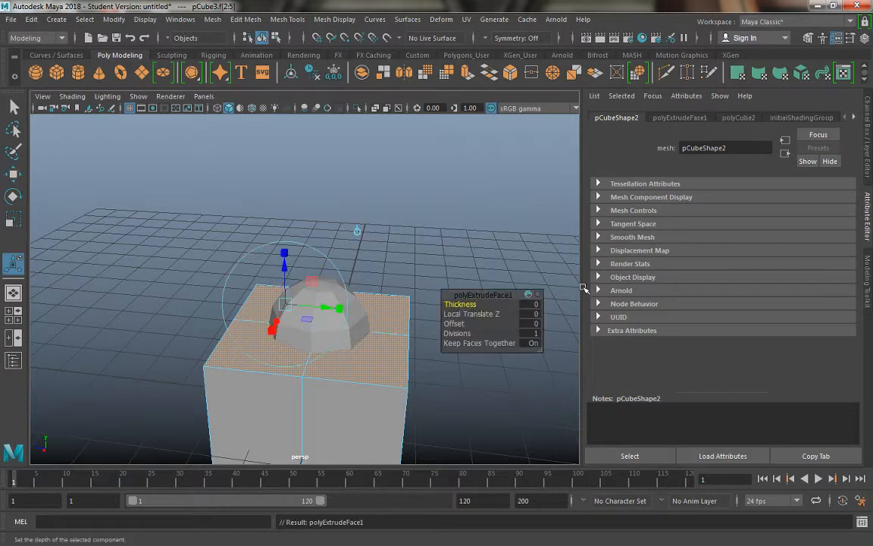
click(866, 151)
drag(785, 210, 789, 231)
middle_drag(525, 292, 521, 289)
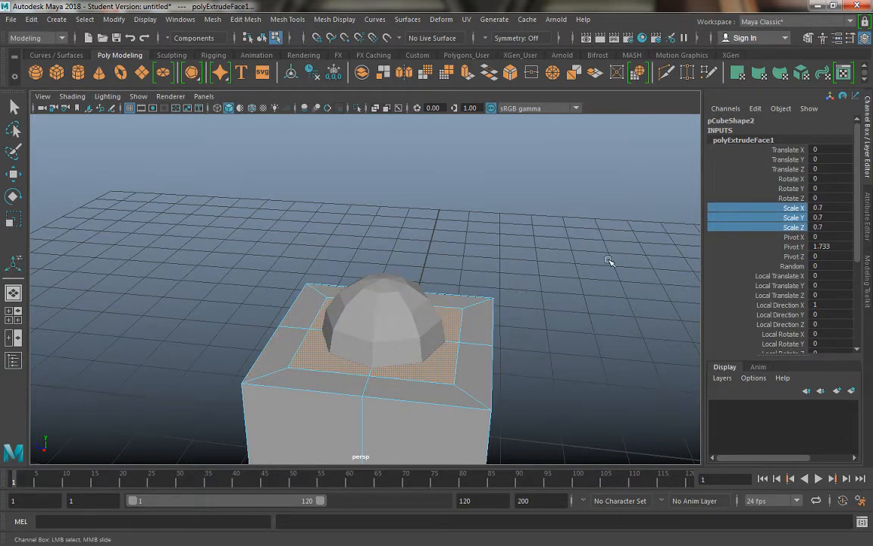
Step: Delete the inset faces to open a square hole in the cube's top
alt+drag(512, 256, 547, 262)
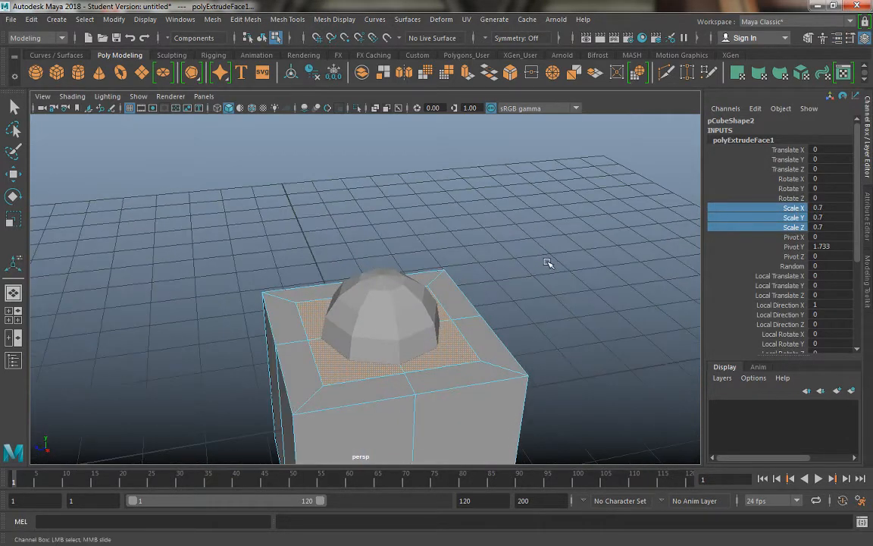
key(Delete)
alt+drag(490, 244, 523, 209)
Step: Isolate the sphere, delete its upper half to leave an open bowl, and bring the cube back into view
right_drag(398, 280, 432, 176)
click(345, 296)
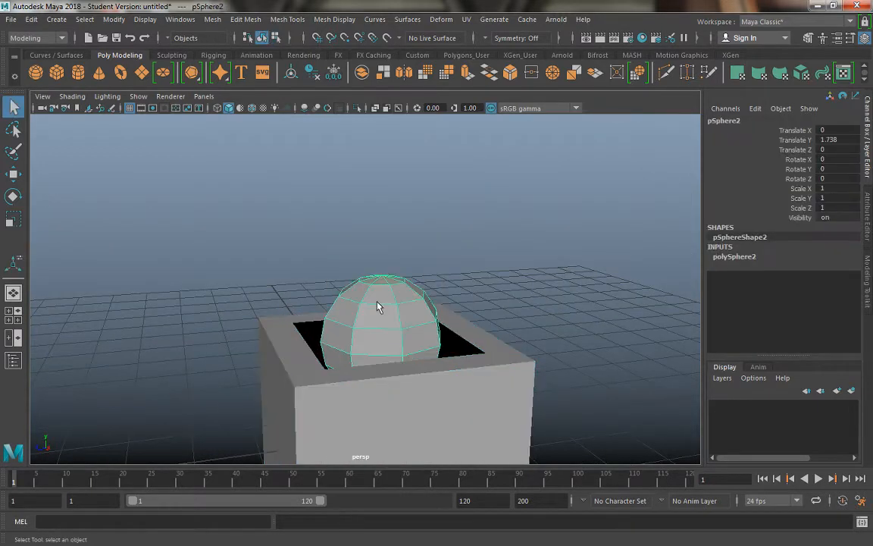
alt+drag(345, 276, 371, 271)
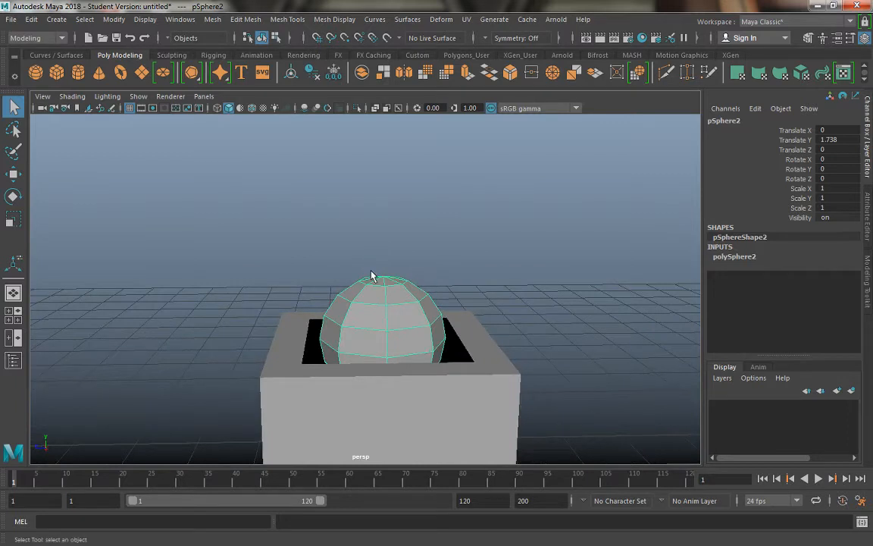
key(ctrl+1)
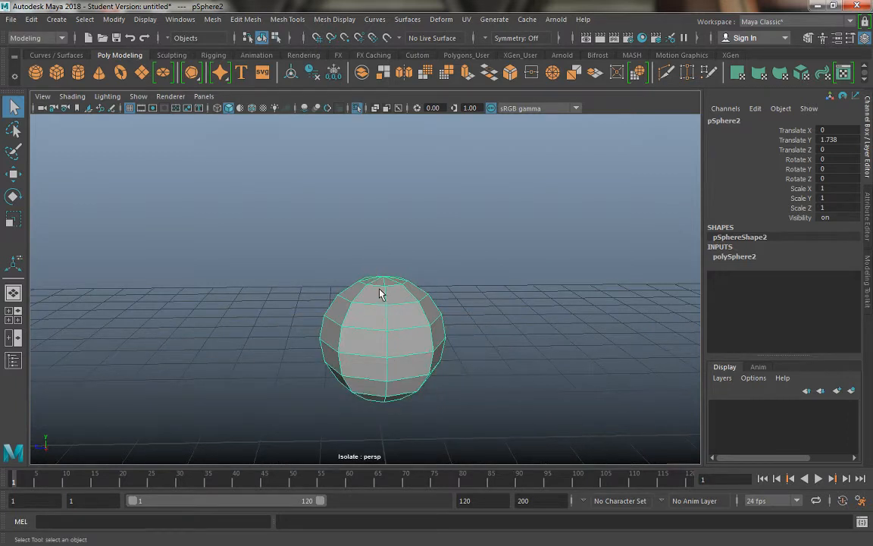
alt+drag(381, 294, 382, 286)
right_drag(382, 286, 385, 230)
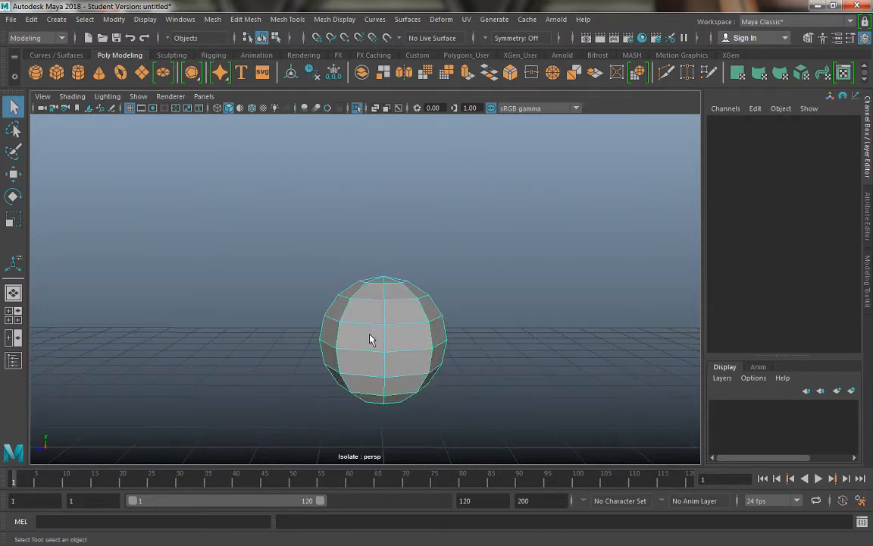
double_click(407, 344)
key(Delete)
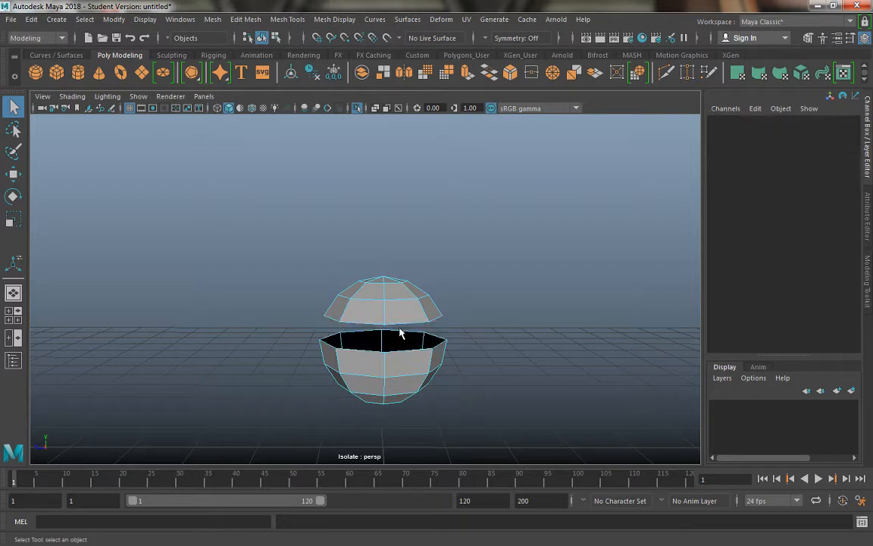
double_click(394, 320)
key(Delete)
right_drag(384, 200, 409, 155)
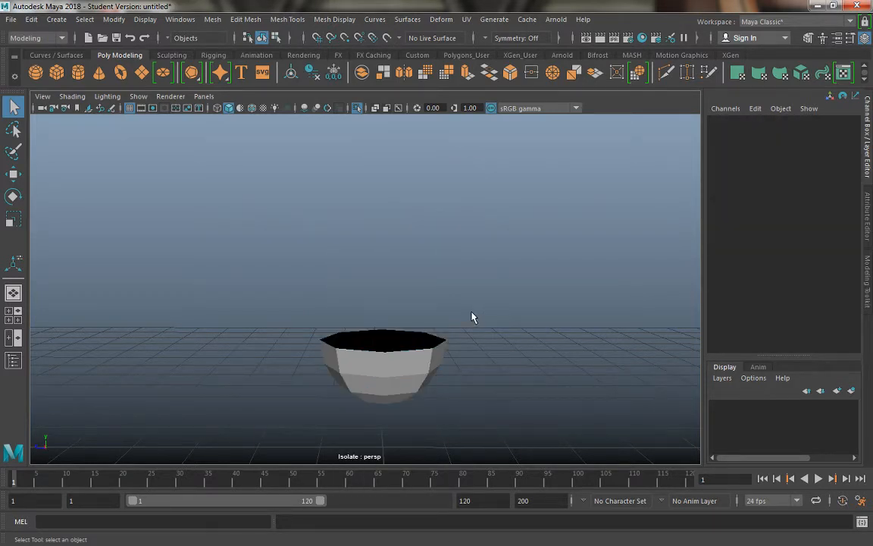
key(ctrl+1)
Step: Reverse the half sphere's normals so its faces point into the bowl
alt+drag(462, 316, 391, 307)
click(388, 362)
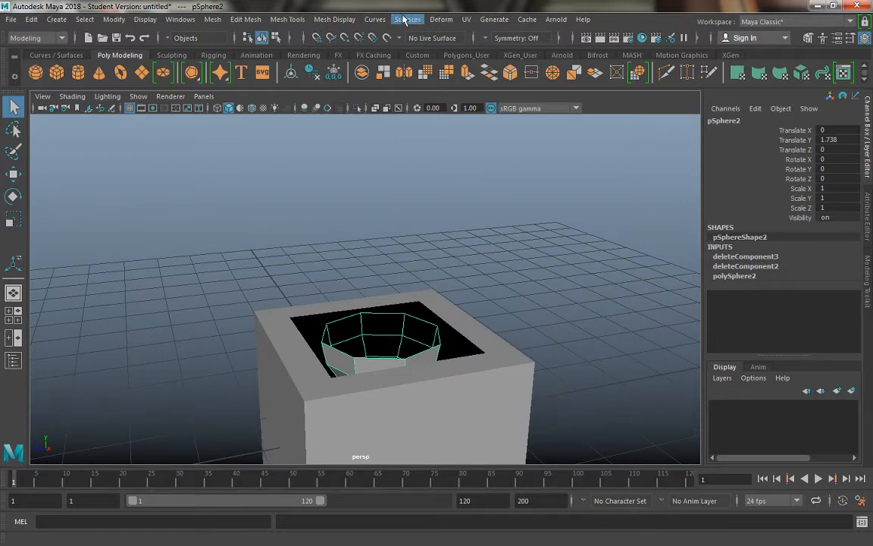
click(334, 20)
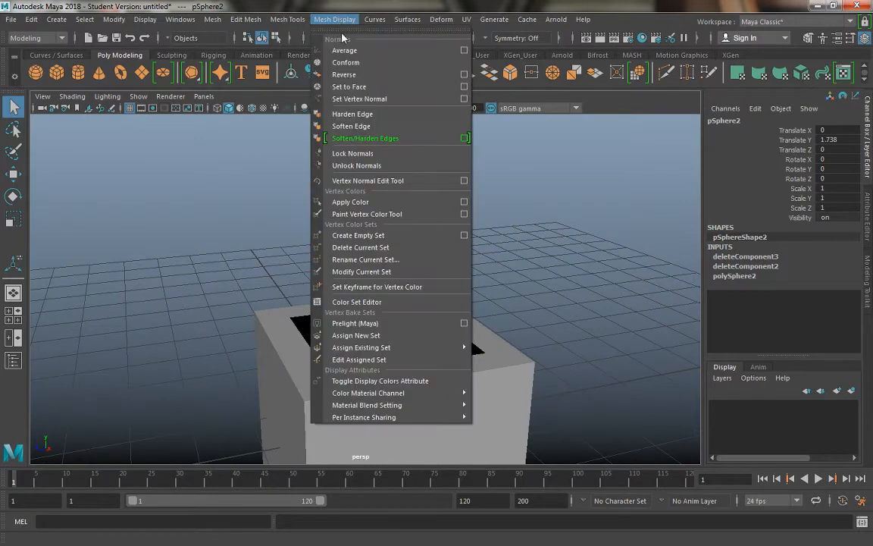
click(346, 75)
key(w)
click(451, 218)
alt+drag(413, 273, 370, 347)
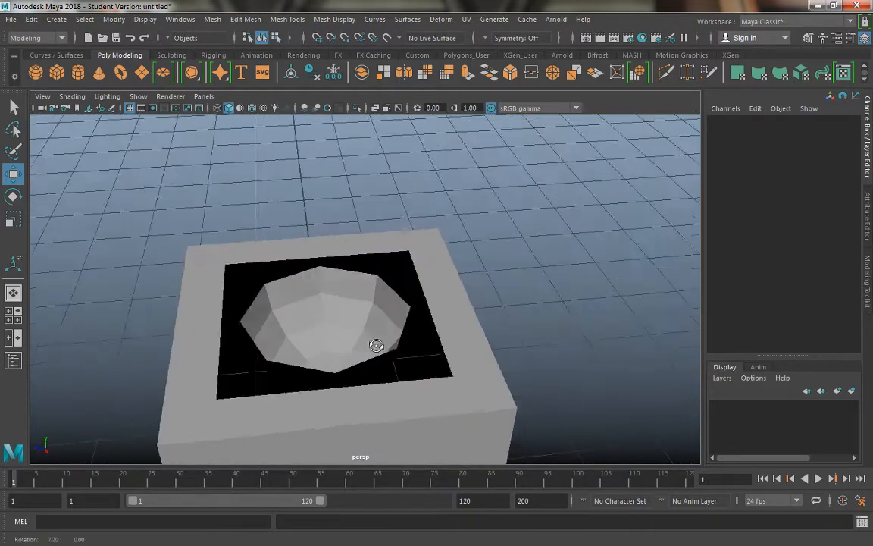
Step: Apply Soften Edge to the half-sphere bowl and clear the selection
click(331, 279)
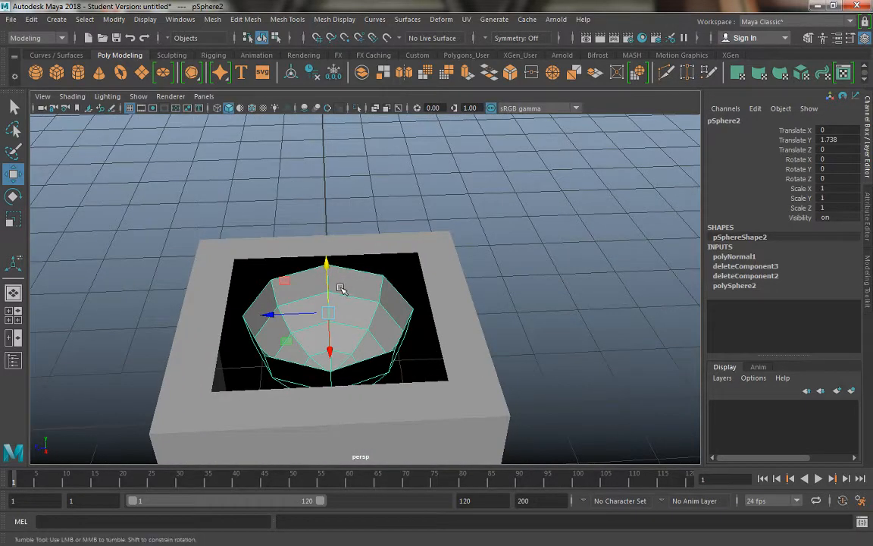
alt+drag(339, 288, 337, 283)
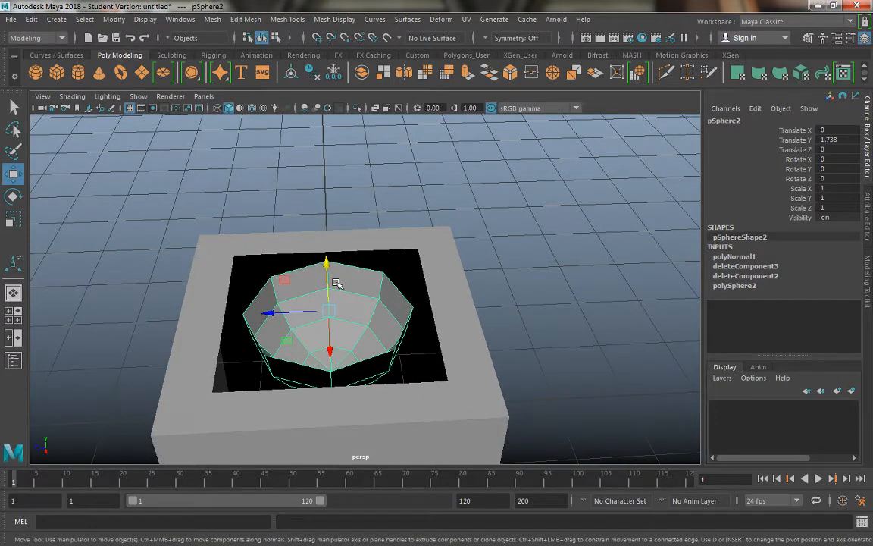
shift+right_drag(336, 236, 394, 263)
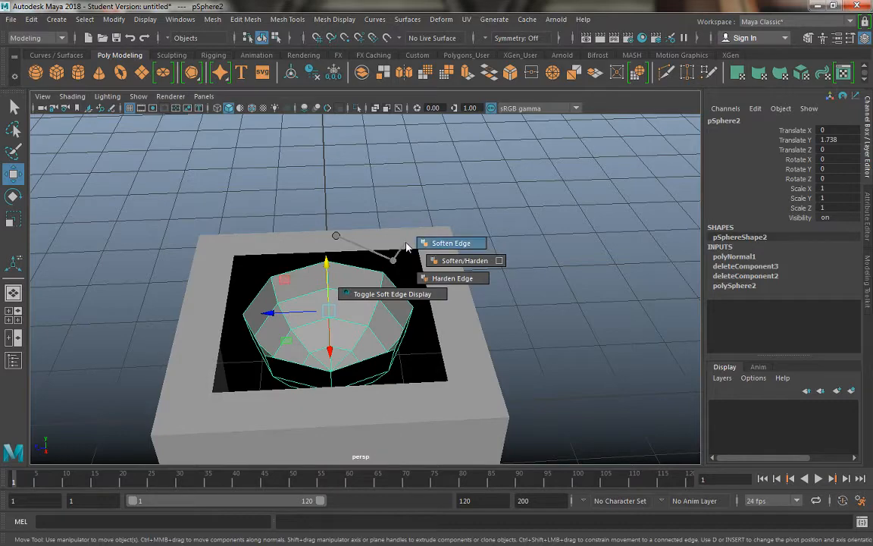
shift+right_drag(406, 246, 404, 239)
click(415, 202)
alt+drag(416, 203, 363, 269)
click(273, 277)
click(462, 239)
Step: Turn on Wireframe on Shaded for the perspective view
click(74, 96)
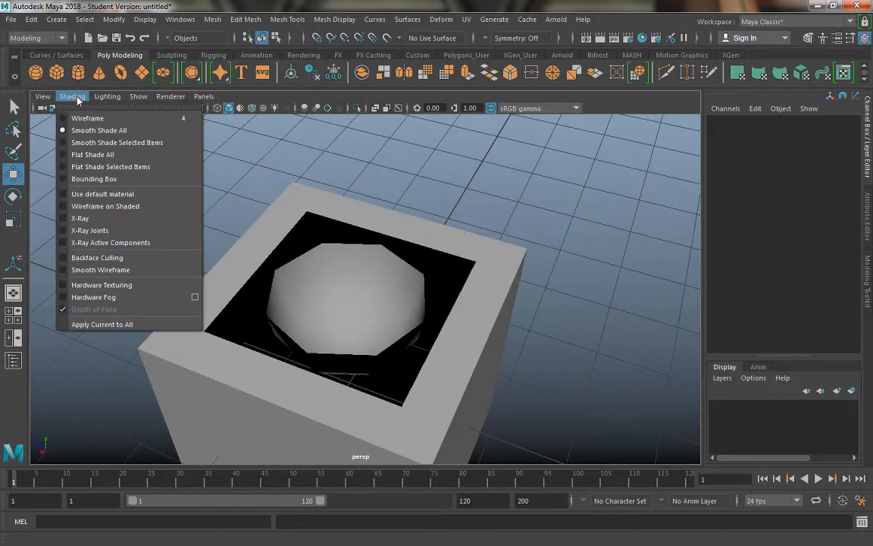
click(108, 206)
mouse_move(112, 209)
alt+mouse_down()
mouse_move(189, 250)
mouse_move(236, 293)
mouse_move(209, 271)
mouse_move(208, 253)
alt+mouse_up()
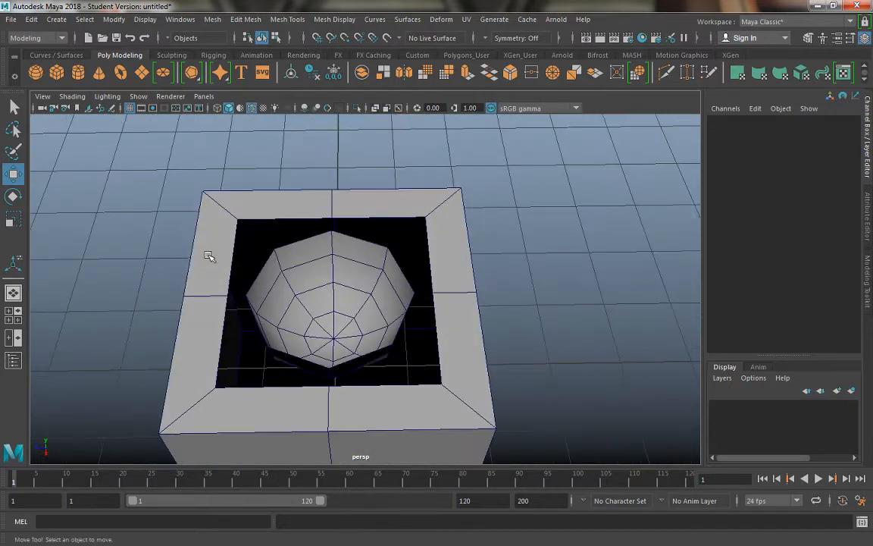
Step: Examine the edge layout of the open cube and bowl, and compare it with the Boolean cube's topology
click(217, 198)
alt+drag(214, 220, 342, 314)
click(391, 230)
alt+middle_drag(341, 379, 354, 301)
alt+right_drag(355, 300, 334, 270)
alt+drag(333, 270, 291, 234)
alt+right_drag(273, 250, 301, 279)
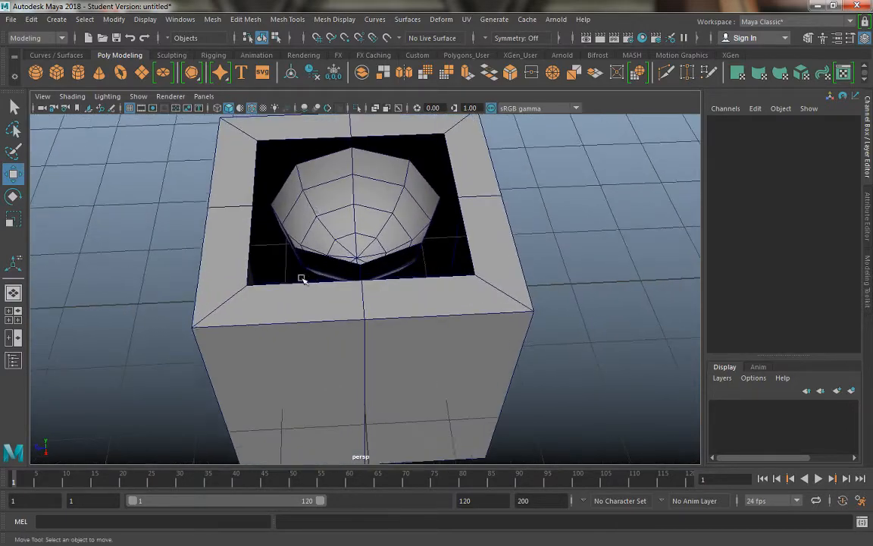
alt+middle_drag(272, 204, 298, 288)
alt+drag(301, 301, 267, 275)
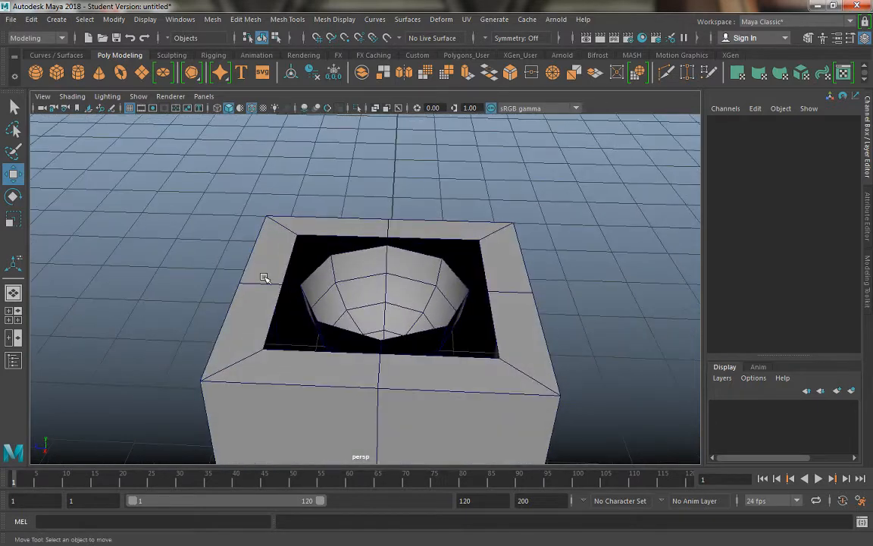
click(273, 231)
alt+drag(273, 231, 287, 232)
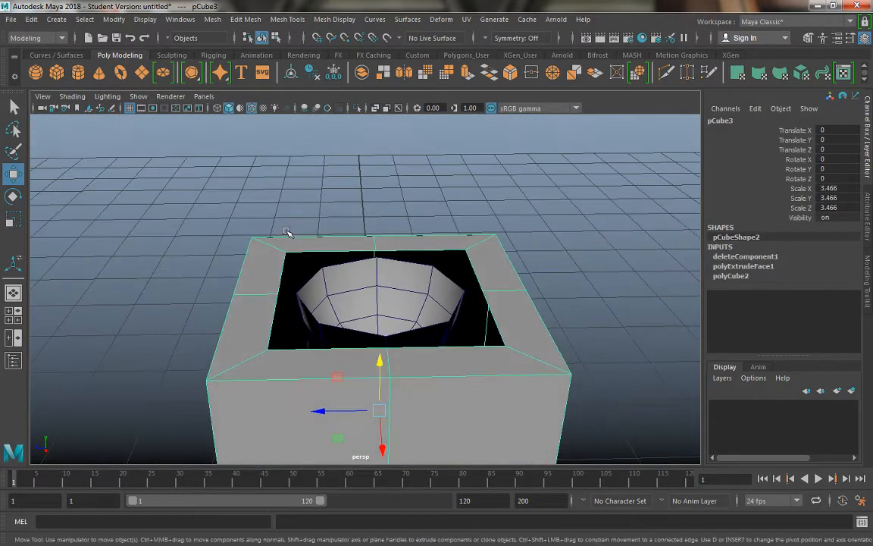
alt+drag(297, 292, 204, 214)
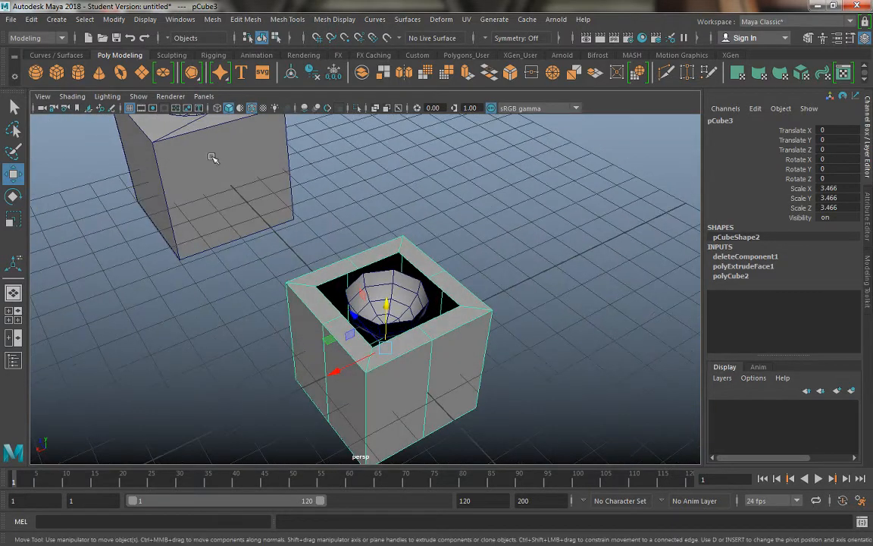
click(229, 180)
alt+drag(230, 180, 283, 278)
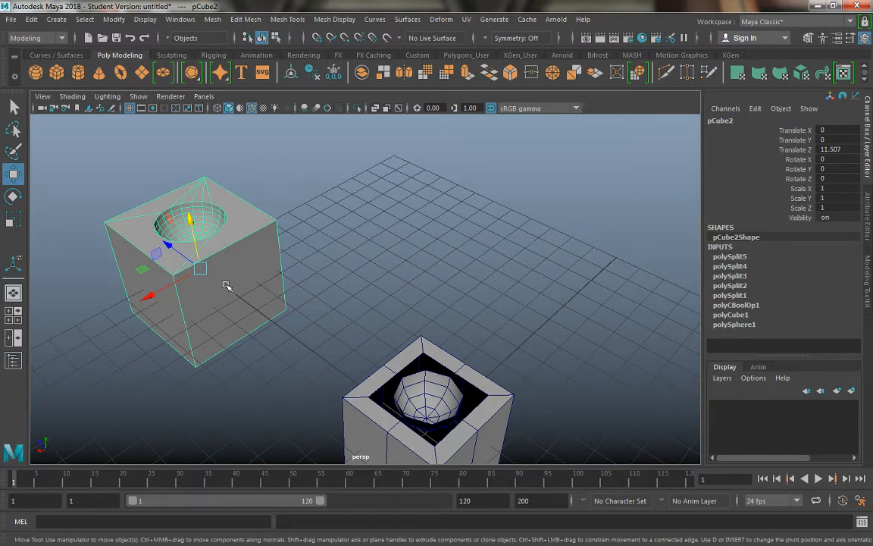
drag(378, 338, 461, 424)
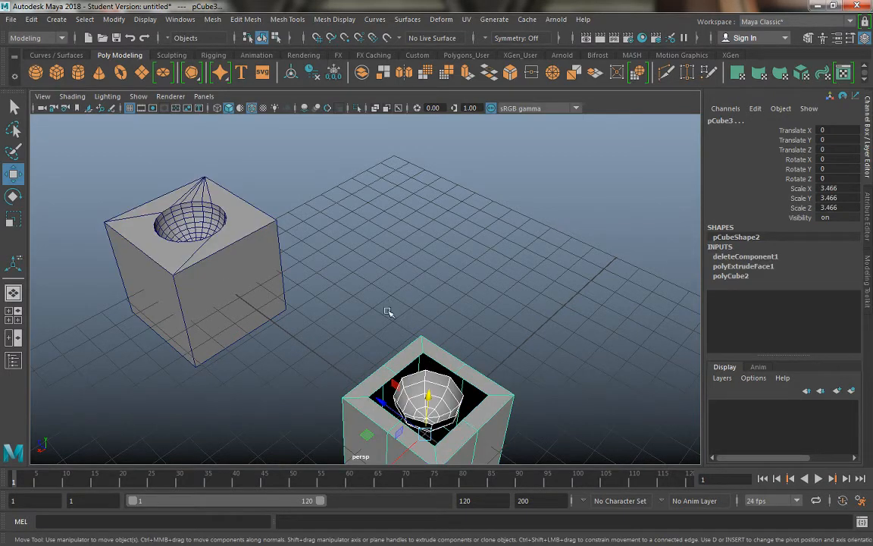
click(233, 211)
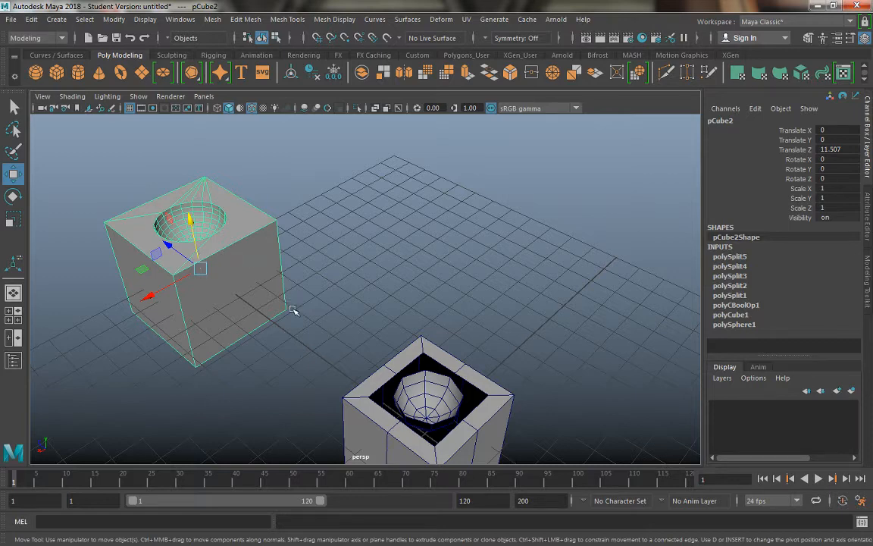
Step: Try to move one inner corner vertex of the open cube freely toward the bowl's rim, and undo the moves
alt+drag(293, 310, 357, 335)
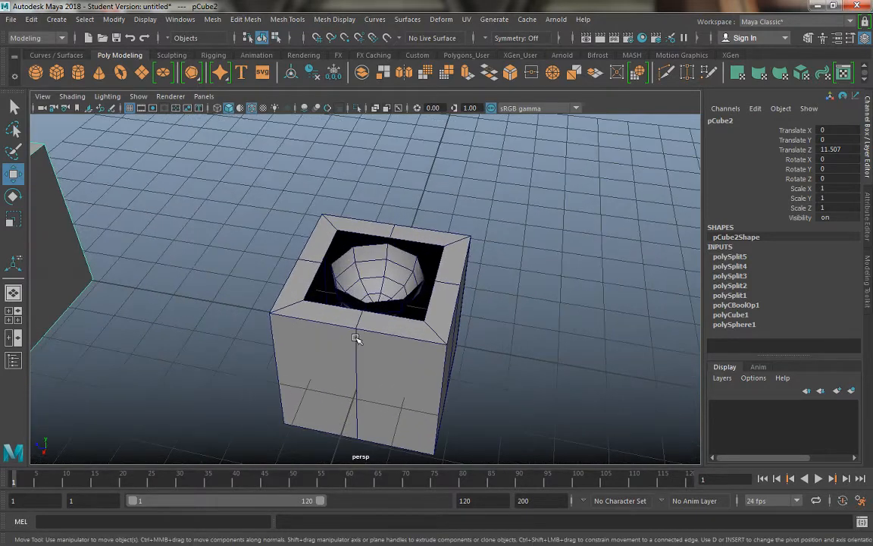
click(362, 301)
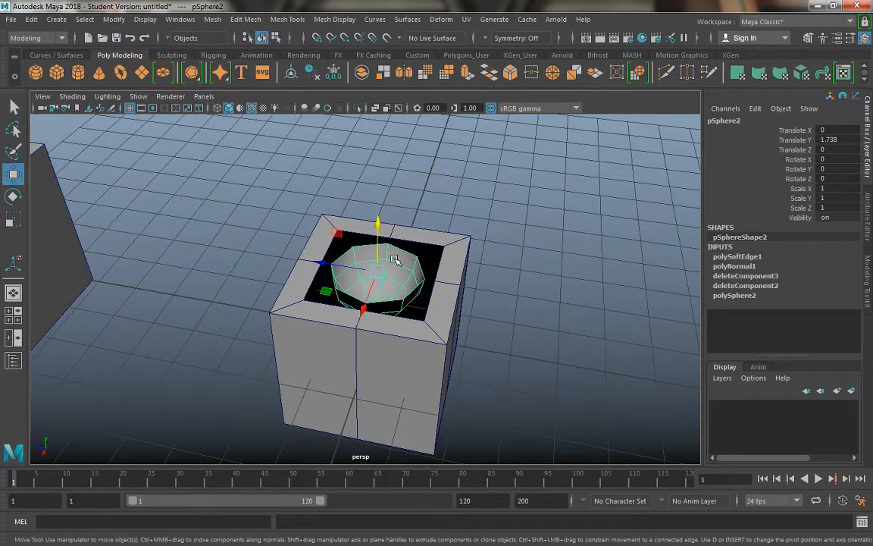
scroll(376, 273, up, 4)
click(316, 194)
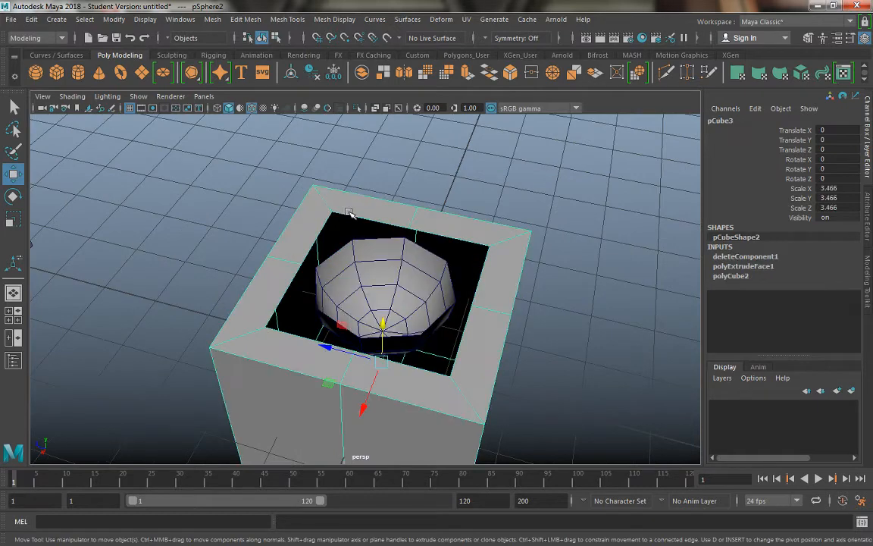
right_drag(336, 185, 279, 185)
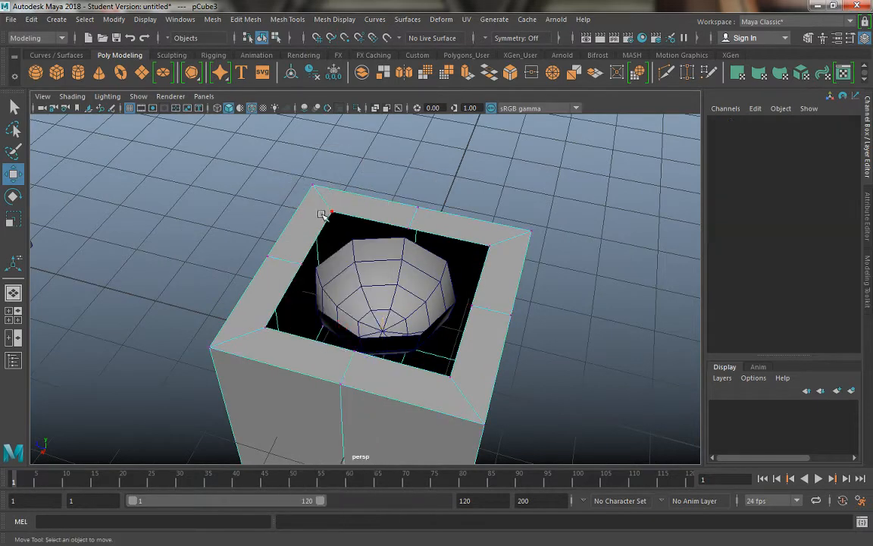
click(332, 212)
alt+drag(331, 248, 295, 243)
alt+right_drag(294, 242, 345, 307)
alt+middle_drag(345, 306, 398, 318)
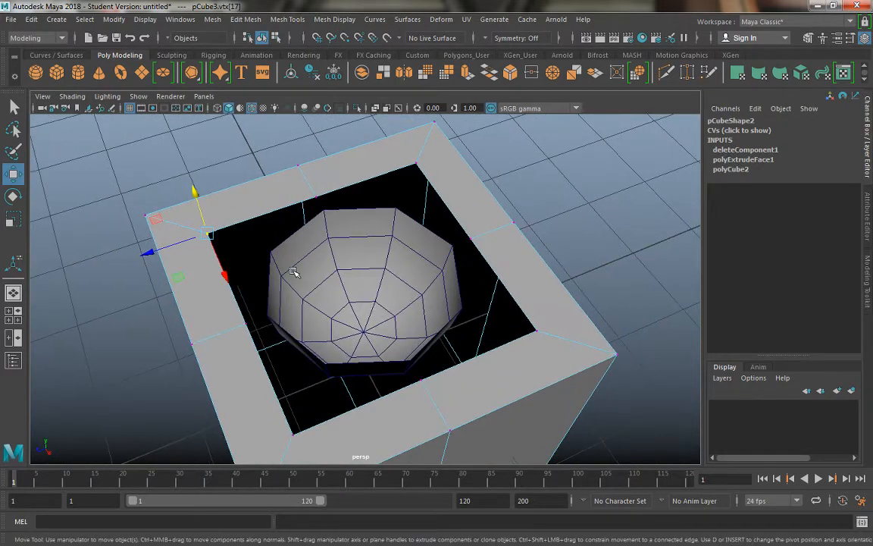
drag(209, 234, 283, 258)
drag(240, 225, 209, 235)
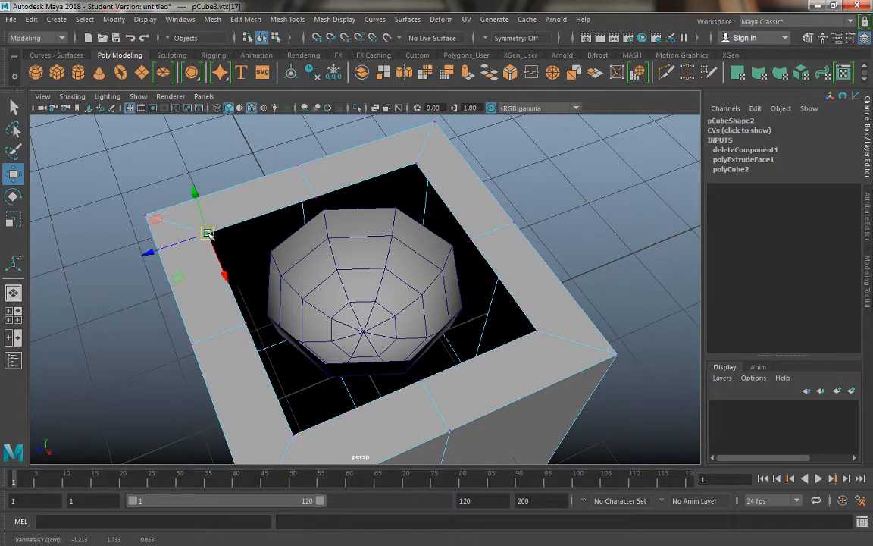
key(ctrl+z)
key(ctrl+z)
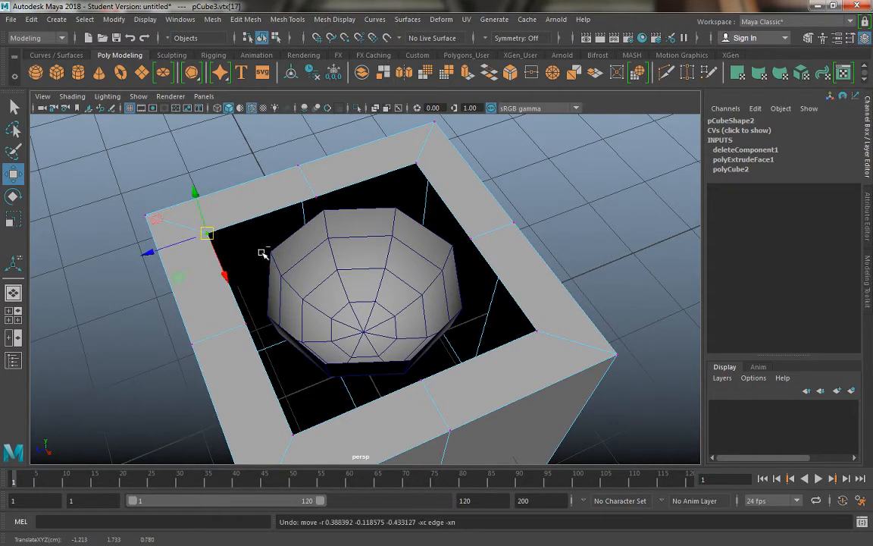
Step: Try to slide the same inner corner vertex along its edge with point snapping toward the bowl's rim, and undo it
alt+drag(223, 256, 236, 298)
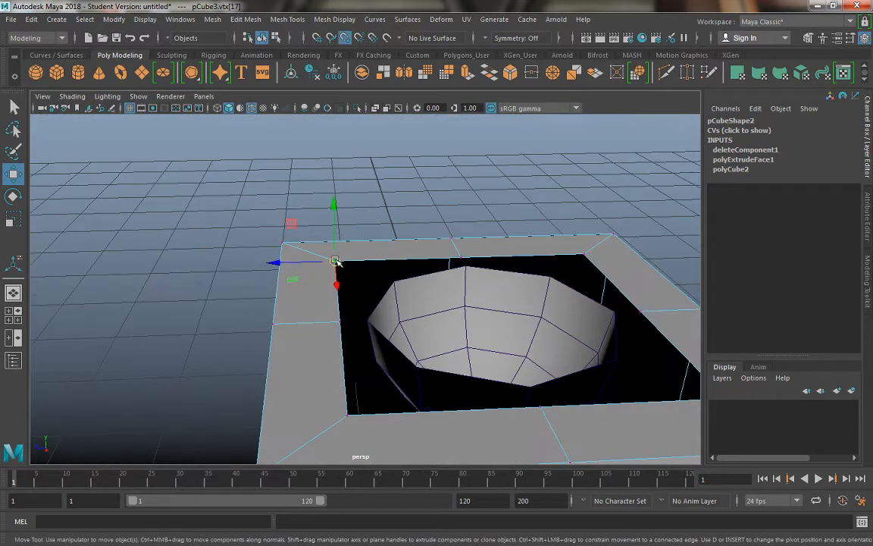
ctrl+shift+drag(335, 260, 365, 331)
key(ctrl+z)
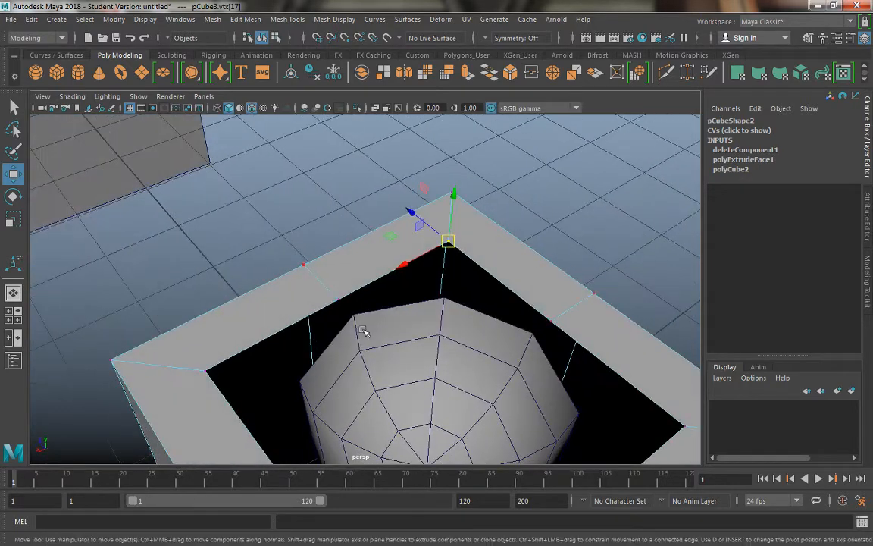
Step: In the top view, slide the opening's inner corner vertex diagonally along its edge toward the nearest bowl rim vertex
key(space)
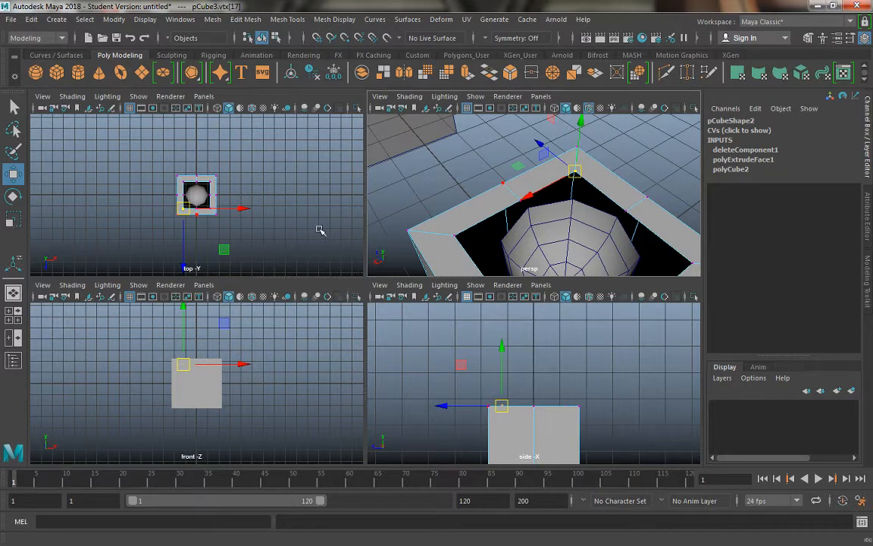
key(space)
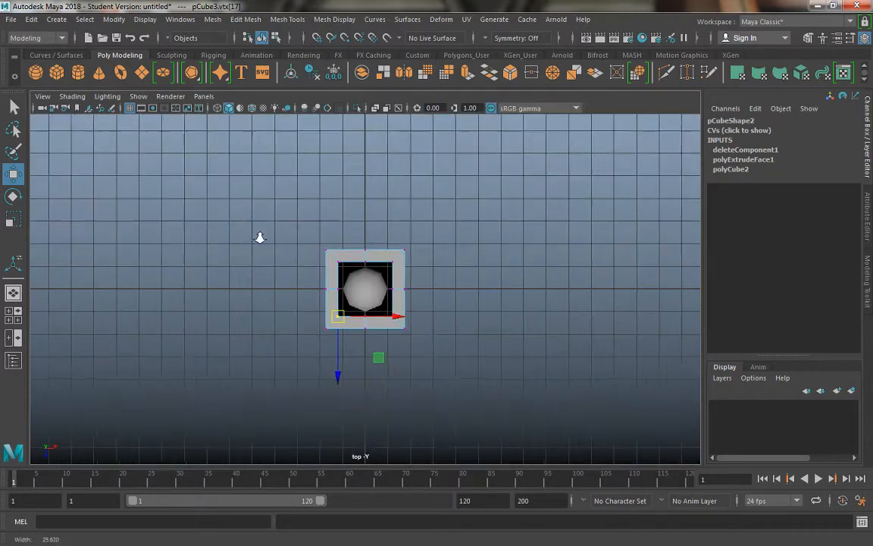
scroll(348, 367, up, 5)
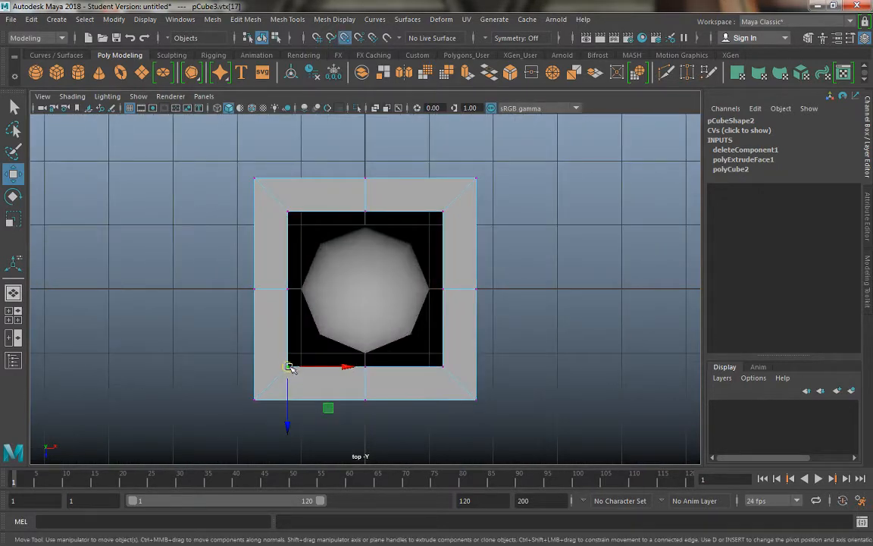
ctrl+shift+drag(288, 366, 338, 260)
right_drag(335, 183, 386, 169)
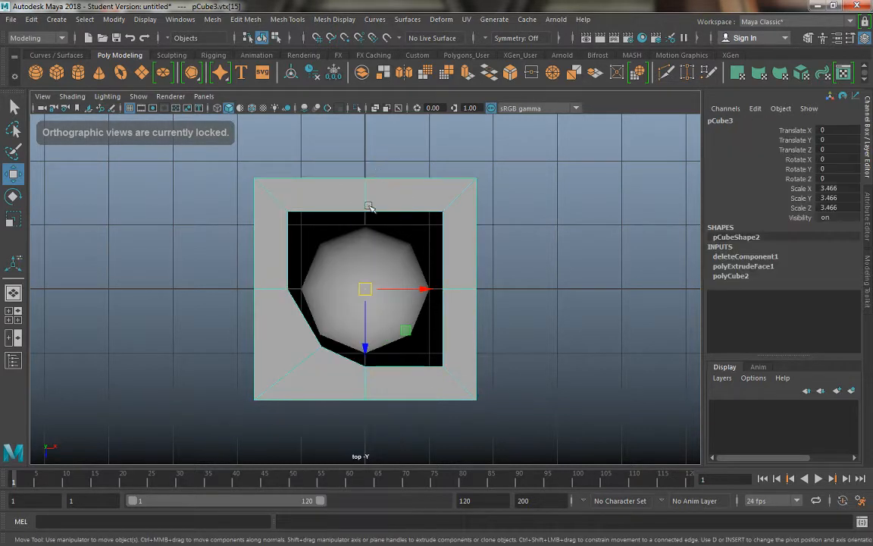
Step: In the perspective view, slide the next inner corner vertex of the opening along its edge toward the bowl's rim
key(space)
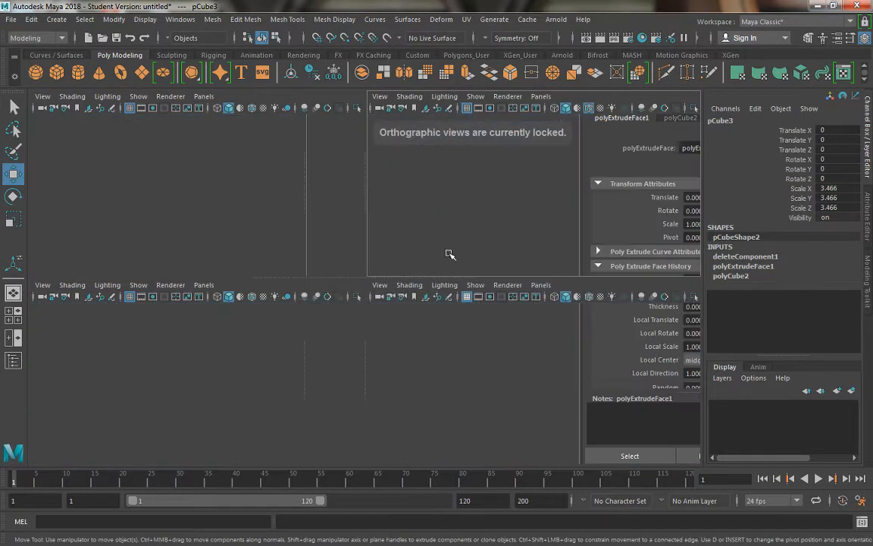
key(space)
alt+drag(391, 289, 281, 288)
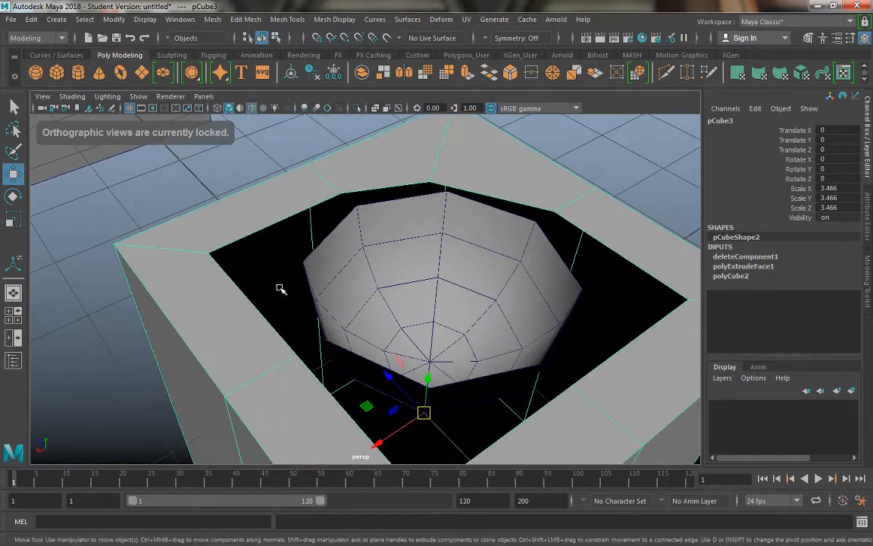
right_drag(228, 183, 176, 185)
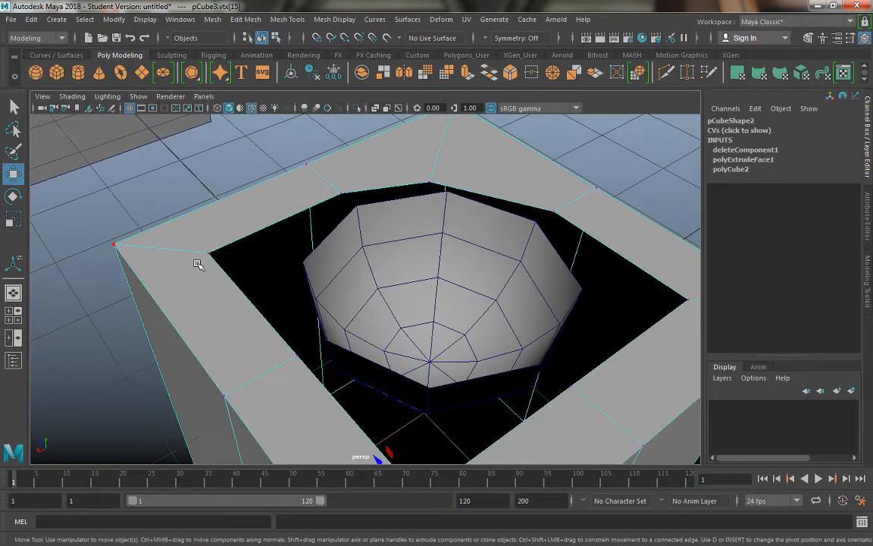
click(216, 265)
drag(216, 251, 280, 257)
click(210, 253)
drag(188, 227, 306, 268)
ctrl+shift+middle_drag(217, 324, 286, 296)
alt+drag(286, 297, 335, 323)
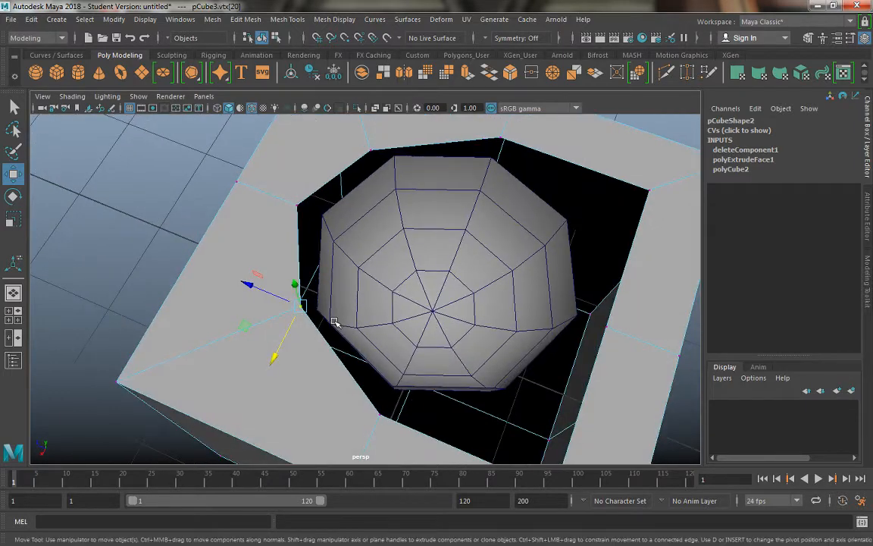
key(v)
ctrl+shift+middle_drag(302, 307, 383, 345)
alt+drag(279, 306, 214, 282)
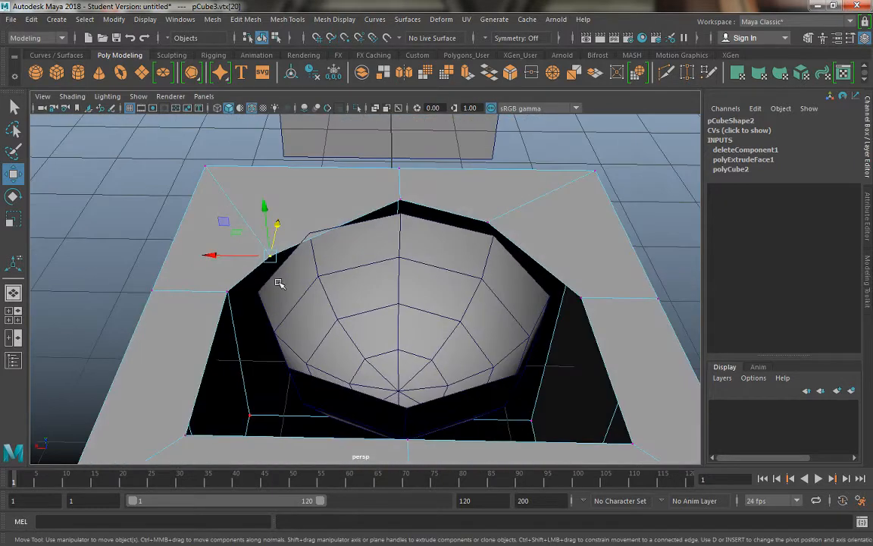
Step: Undo both corner vertex moves to restore the cube's square opening
key(ctrl+z)
key(ctrl+z)
key(ctrl+z)
key(ctrl+z)
key(ctrl+z)
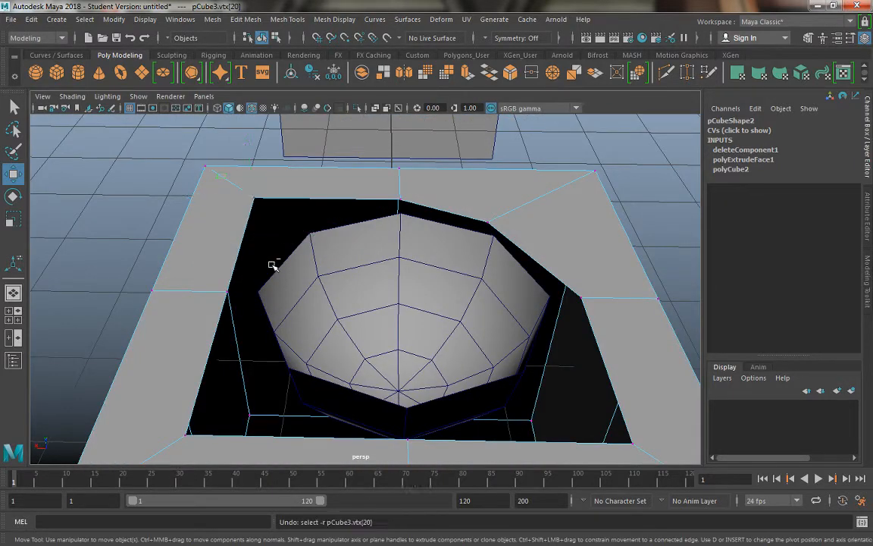
key(ctrl+z)
key(ctrl+z)
key(ctrl+z)
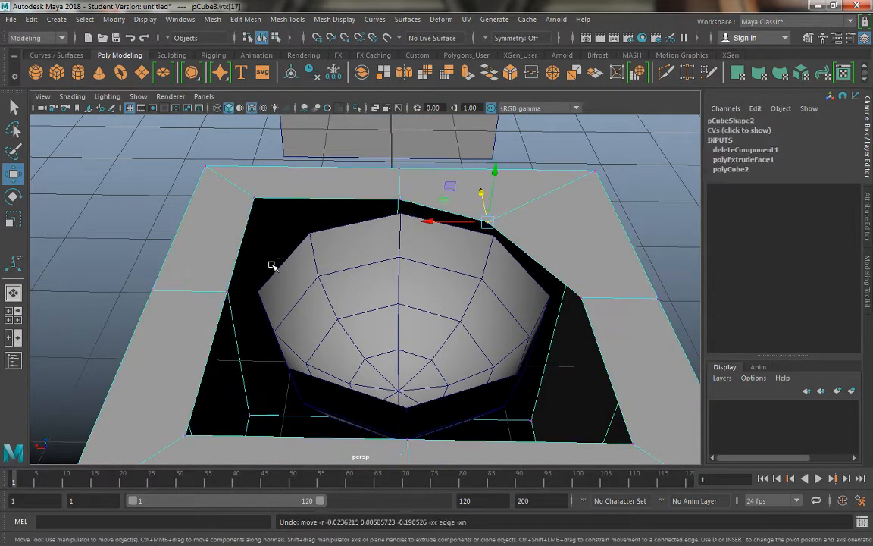
key(ctrl+z)
key(ctrl+z)
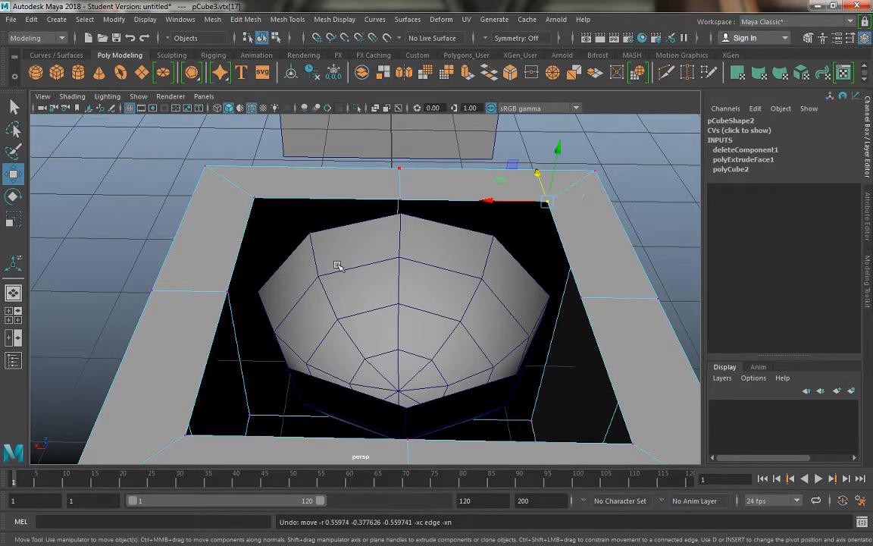
Step: Select the complete open edge loop around the half-sphere bowl's rim
alt+drag(339, 266, 379, 284)
right_drag(384, 253, 441, 168)
click(439, 225)
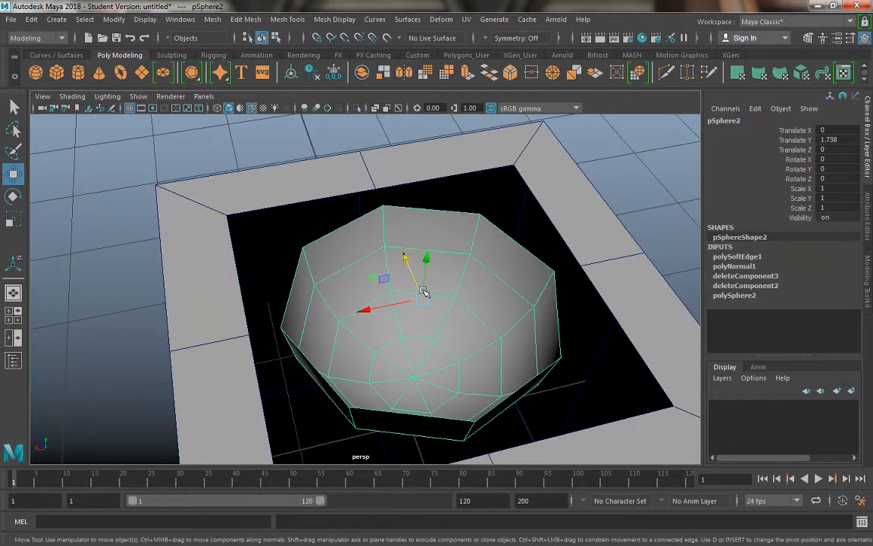
alt+drag(414, 284, 384, 222)
right_drag(383, 223, 383, 182)
double_click(385, 225)
alt+drag(376, 216, 356, 246)
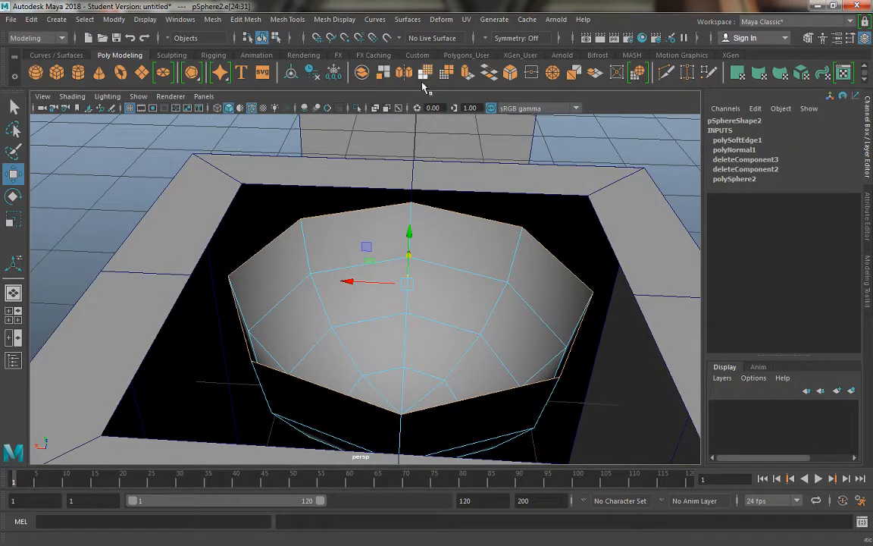
Step: Extrude the bowl's rim edges and set the extrusion's Scale X, Y and Z to 1.1 for a narrow outward border
click(466, 73)
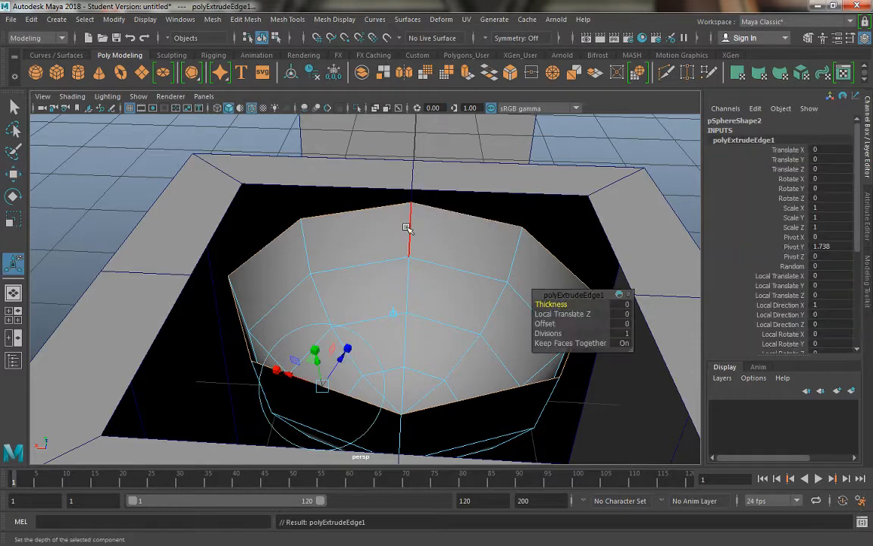
alt+drag(408, 227, 417, 216)
key(r)
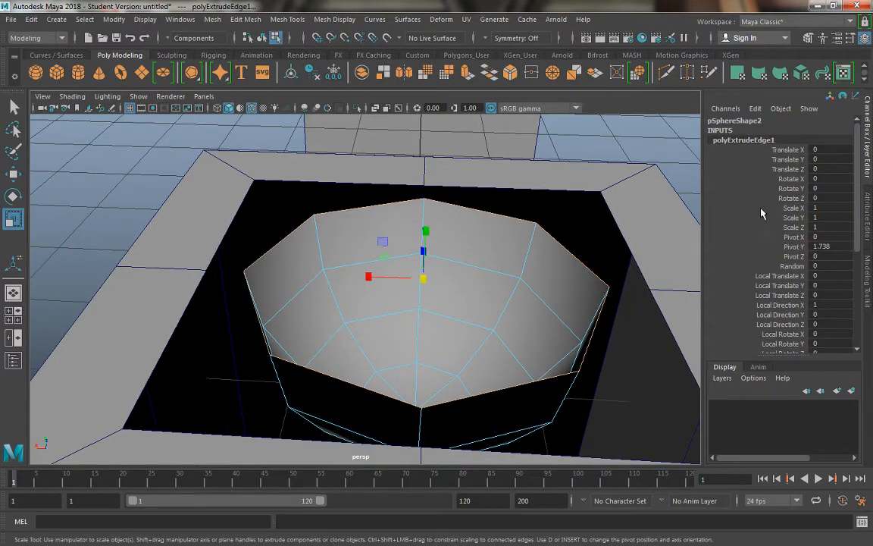
drag(794, 208, 793, 227)
middle_drag(537, 248, 539, 249)
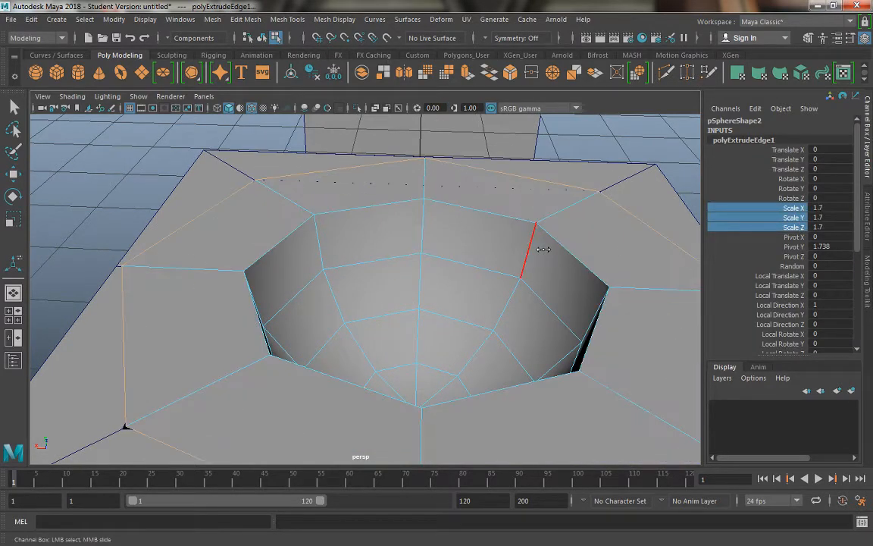
key(ctrl+z)
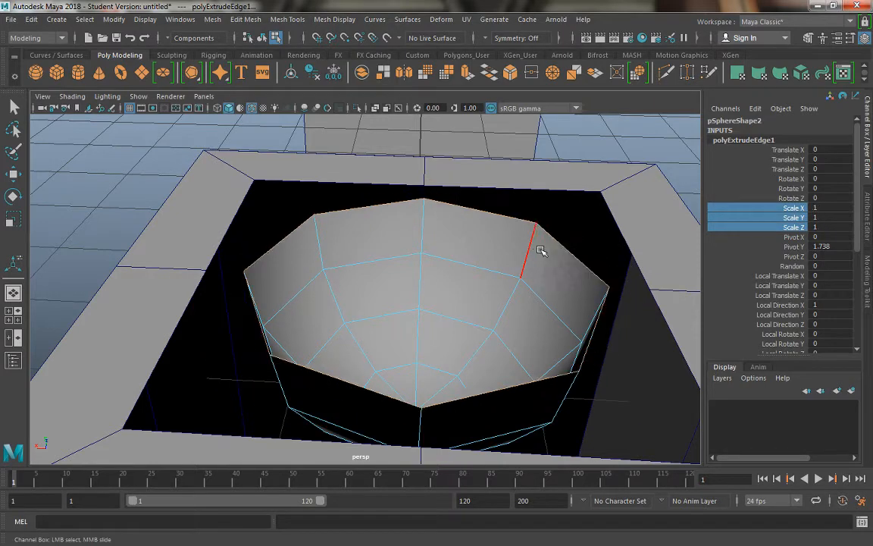
middle_drag(435, 202, 436, 204)
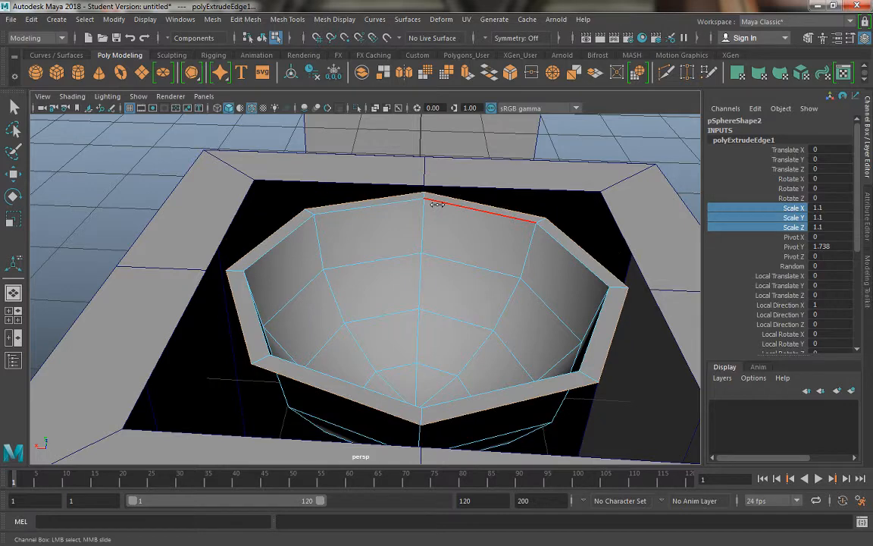
Step: Apply Merge Vertices to Center to the cube opening's back-left corner vertex and the matching outer vertex of the bowl border
right_drag(385, 185, 331, 192)
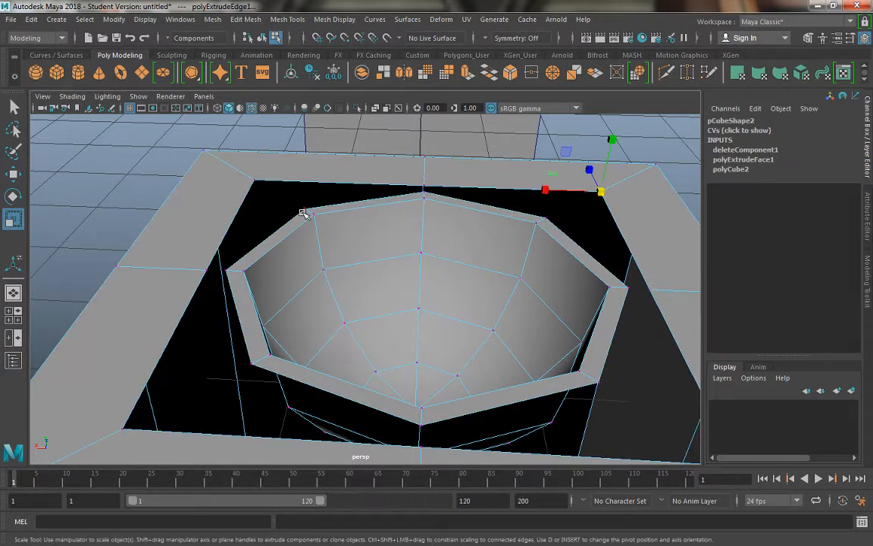
click(303, 211)
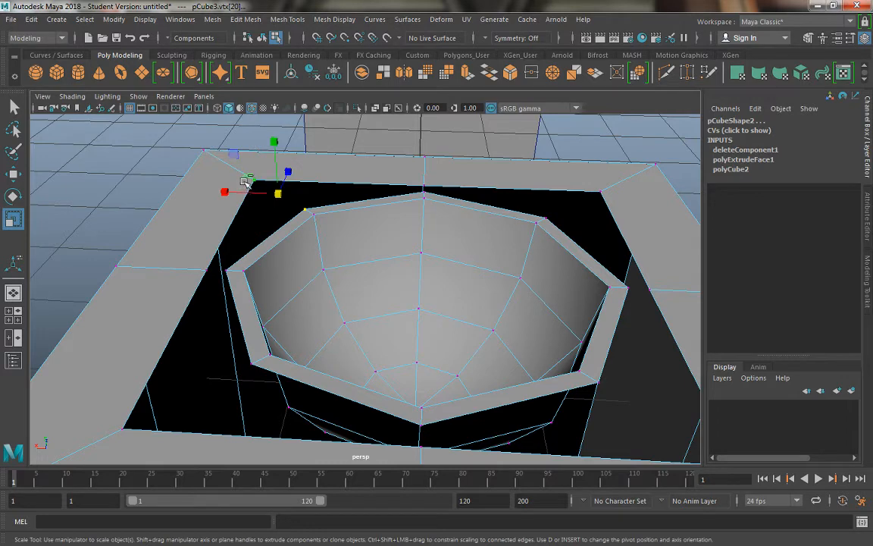
shift+right_click(245, 185)
shift+right_drag(240, 178, 233, 94)
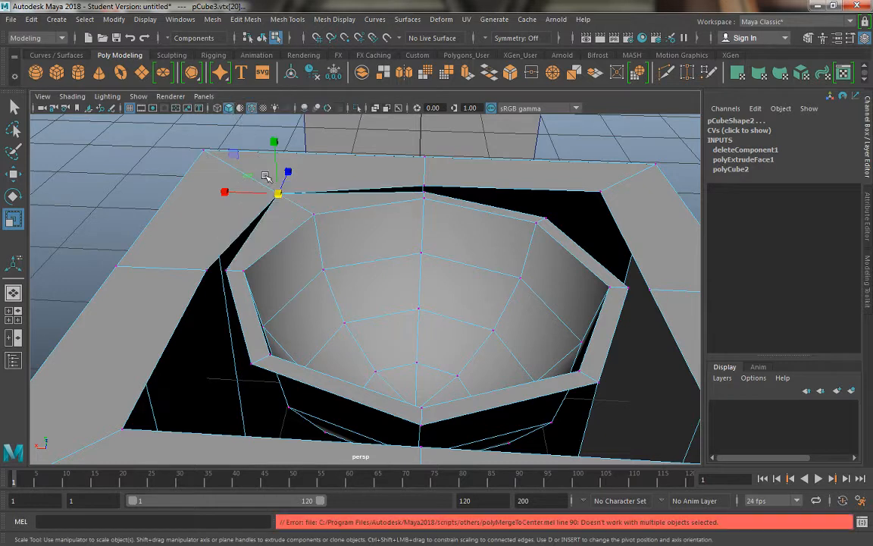
Step: Repeat Merge Vertices to Center on the vertex pairs at the opening's back midpoint and back-right corner
click(414, 188)
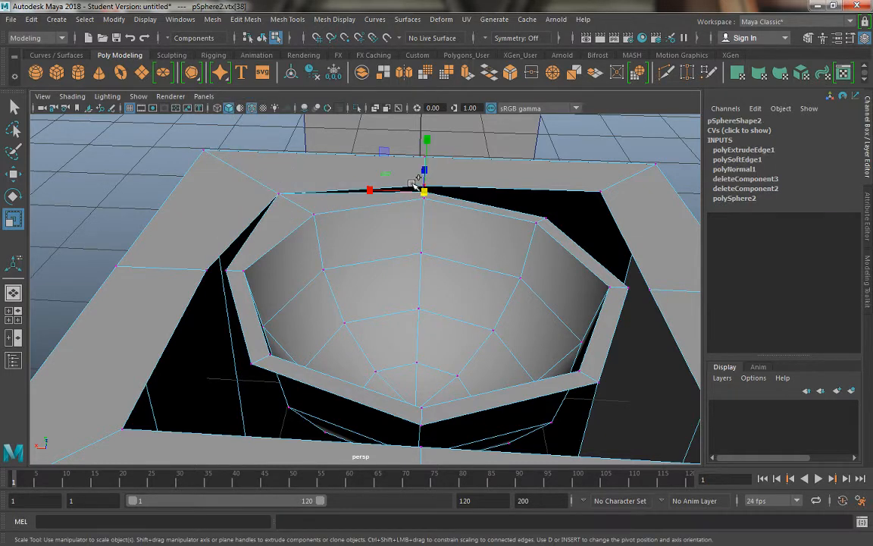
shift+click(414, 185)
key(g)
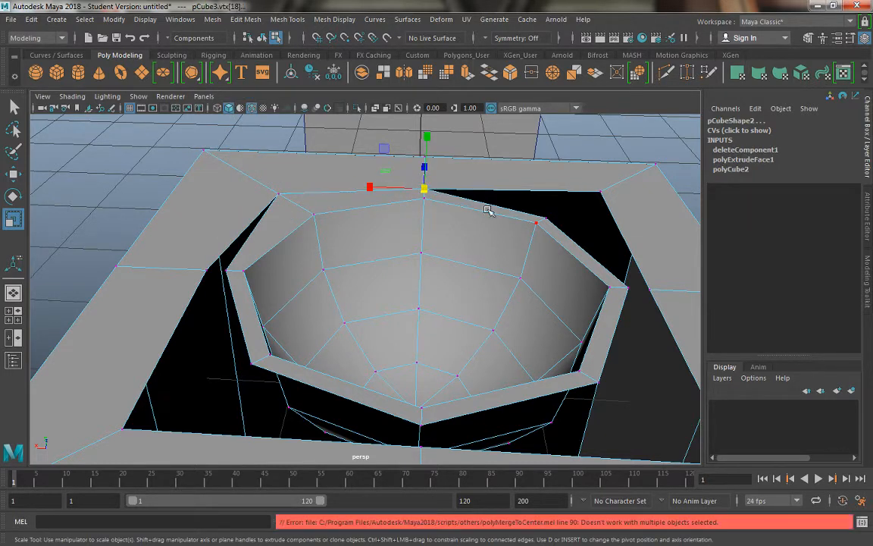
click(545, 221)
shift+click(611, 193)
key(g)
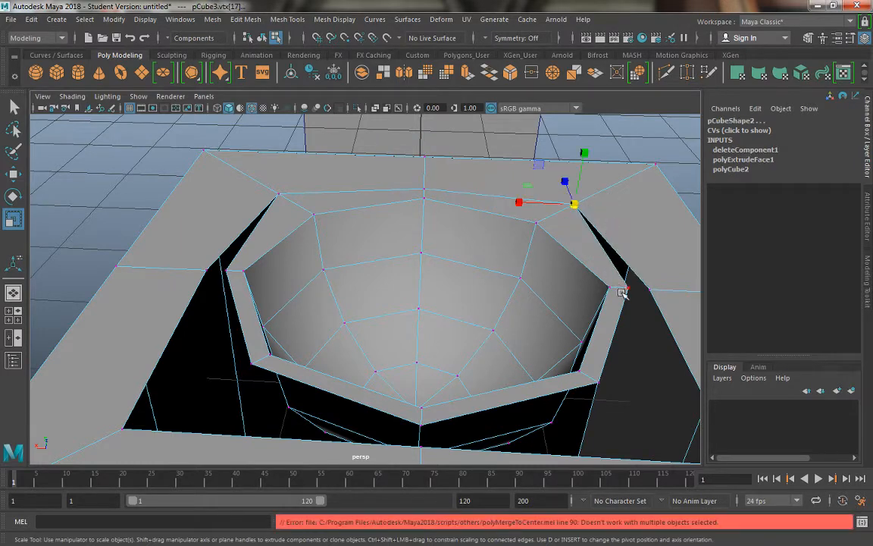
Step: Repeat Merge Vertices to Center on the bowl border and cube vertices at the midpoint of the opening's right side
click(627, 289)
shift+click(649, 289)
key(g)
alt+middle_drag(597, 374, 523, 274)
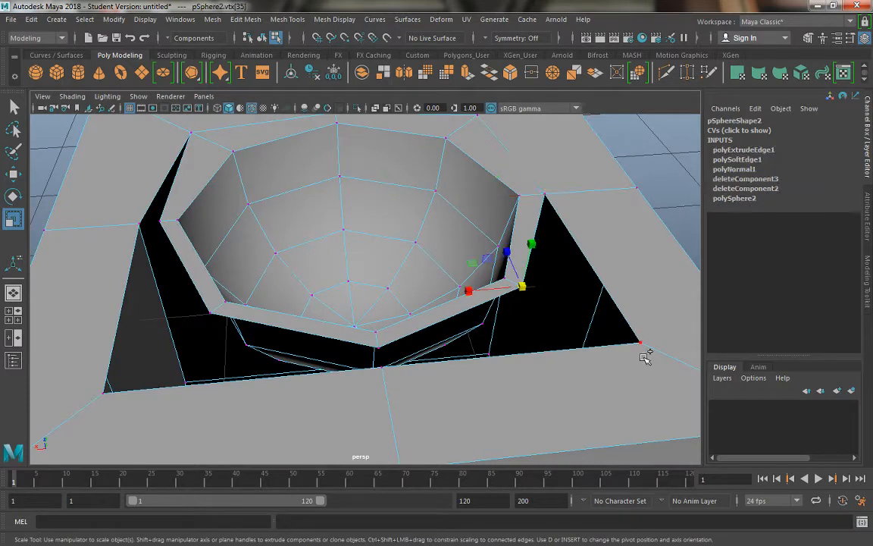
Step: Apply Merge Vertices to Center to the bowl border and cube vertex pairs at the opening's front-right corner and front midpoint
shift+click(642, 354)
key(g)
click(381, 349)
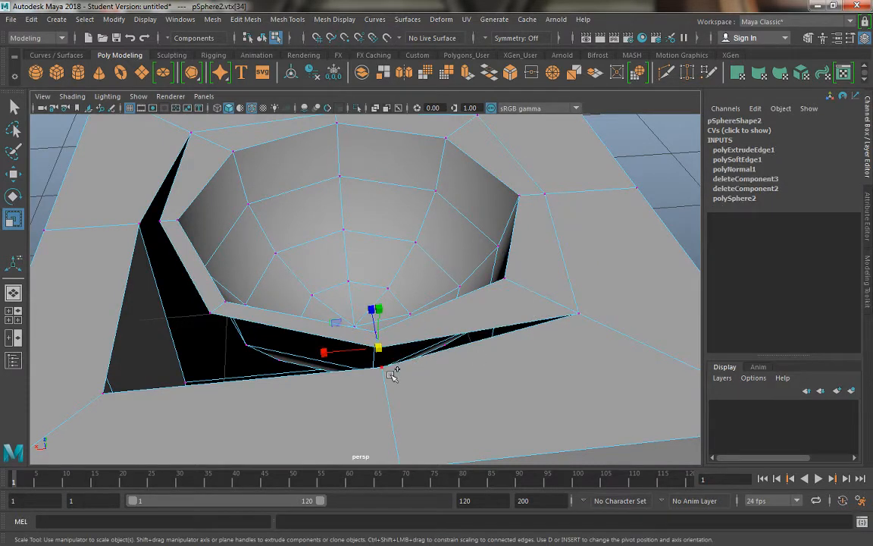
shift+click(325, 364)
key(g)
Step: Repeat Merge Vertices to Center on the vertex pairs at the opening's front-left corner and left midpoint
click(222, 318)
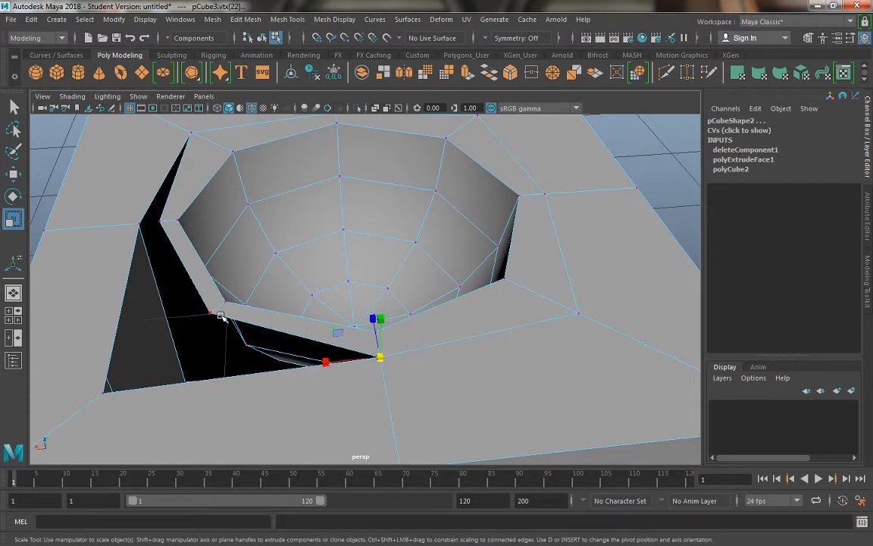
shift+click(108, 406)
key(g)
click(157, 226)
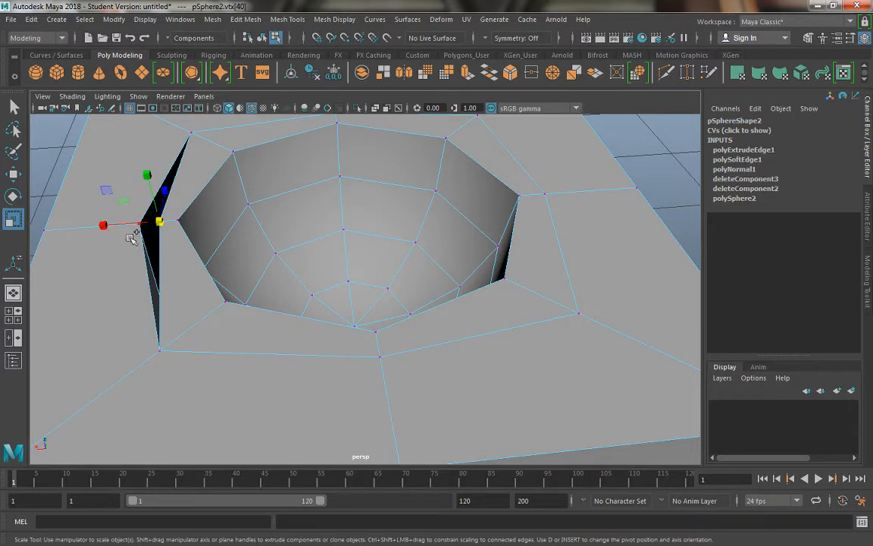
shift+click(131, 233)
key(g)
Step: Return to object selection and combine the bowl and the cube into one mesh
alt+right_drag(248, 337, 210, 293)
alt+drag(209, 293, 331, 226)
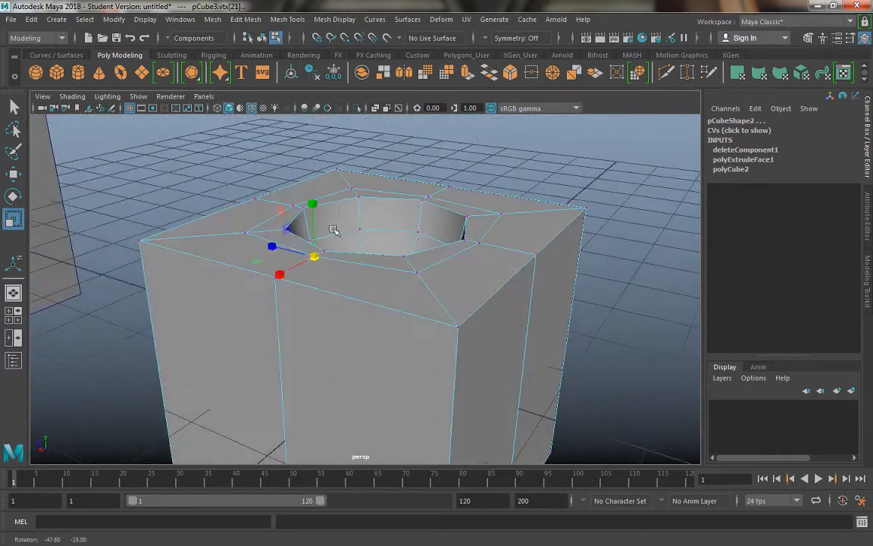
right_drag(343, 184, 404, 176)
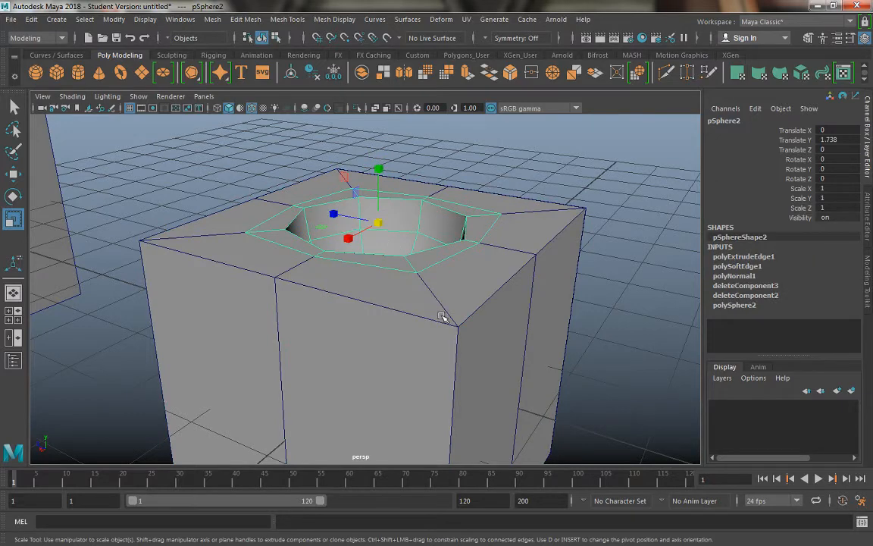
alt+drag(445, 316, 338, 325)
alt+drag(267, 269, 283, 251)
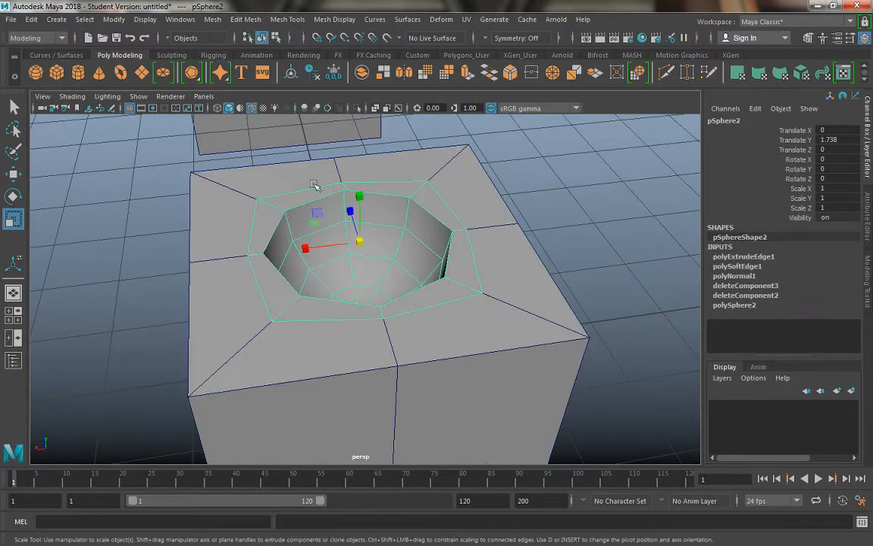
shift+click(216, 185)
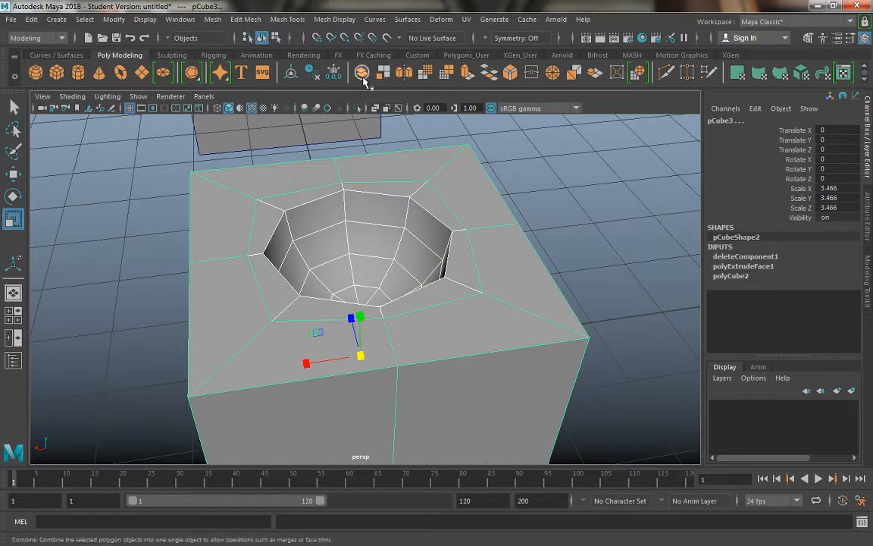
click(330, 73)
Step: Merge the overlapping vertices at the opening's back-left corner, back midpoint, back-right corner and right midpoint
right_drag(259, 187, 250, 86)
click(259, 198)
drag(335, 169, 350, 189)
key(g)
drag(420, 172, 473, 242)
key(g)
click(471, 229)
key(g)
Step: Merge the overlapping vertices at the opening's front-right corner, front midpoint, front-left corner and left midpoint, and return to object selection
drag(471, 277, 494, 305)
key(g)
drag(373, 310, 395, 326)
key(g)
drag(250, 312, 274, 332)
key(g)
drag(239, 248, 257, 265)
key(g)
scroll(248, 181, down, 3)
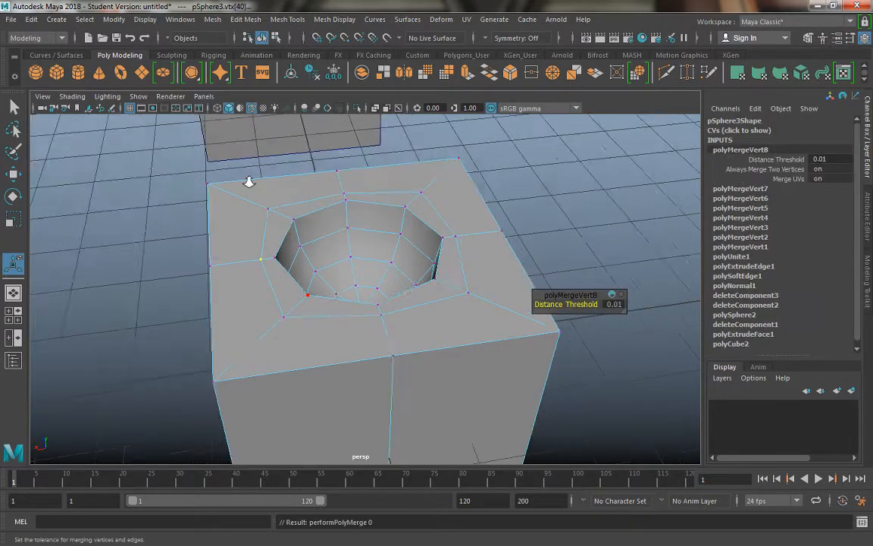
alt+drag(248, 181, 326, 213)
right_drag(326, 213, 377, 168)
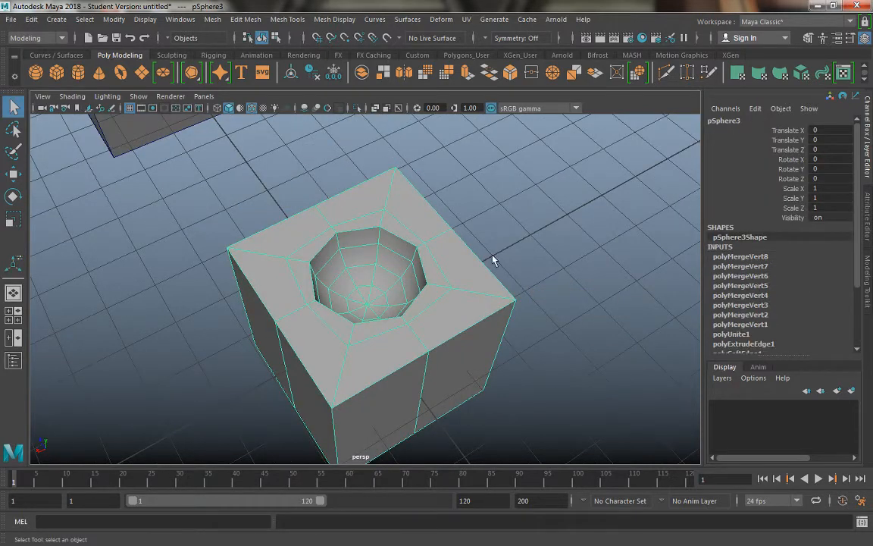
Step: Delete the squarish edge loop surrounding the cavity on the combined cube's top face
scroll(492, 257, down, 3)
alt+drag(493, 257, 447, 241)
scroll(356, 294, up, 4)
alt+drag(357, 295, 341, 303)
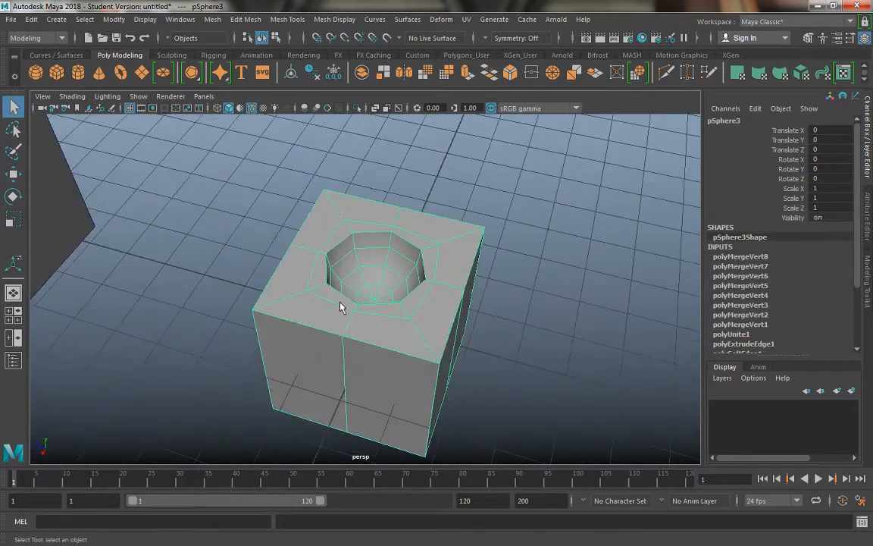
scroll(339, 292, up, 5)
right_drag(271, 213, 273, 155)
click(289, 218)
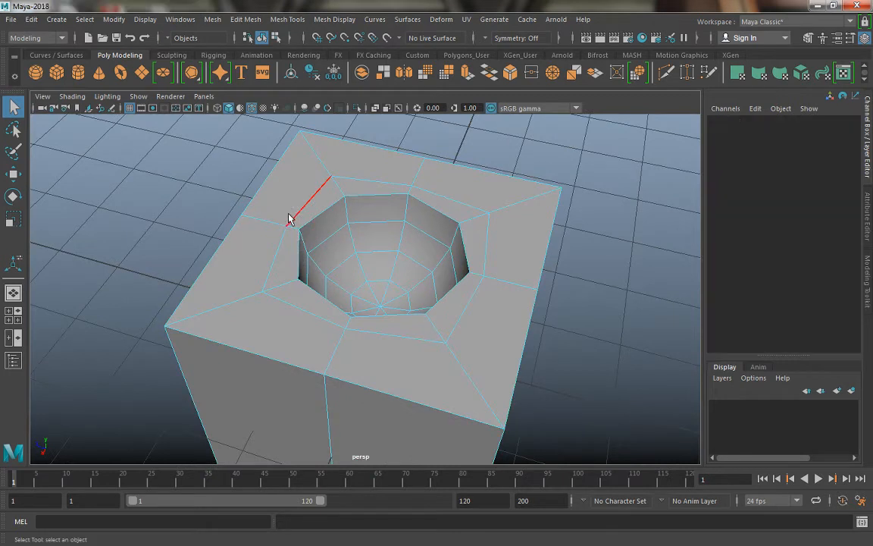
key(Delete)
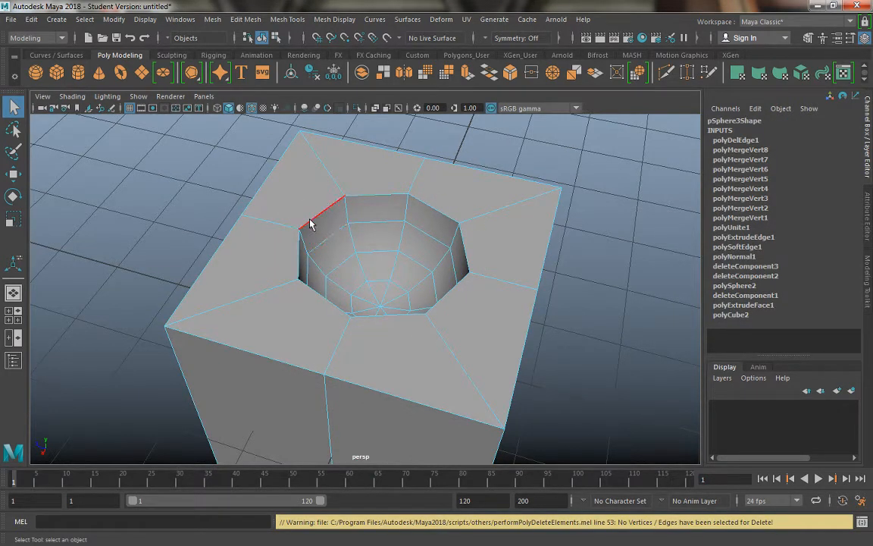
Step: Highlight the two top faces meeting at the cube's back-right corner to check their shape, and return to object selection
right_drag(456, 202, 456, 236)
click(456, 197)
shift+click(488, 244)
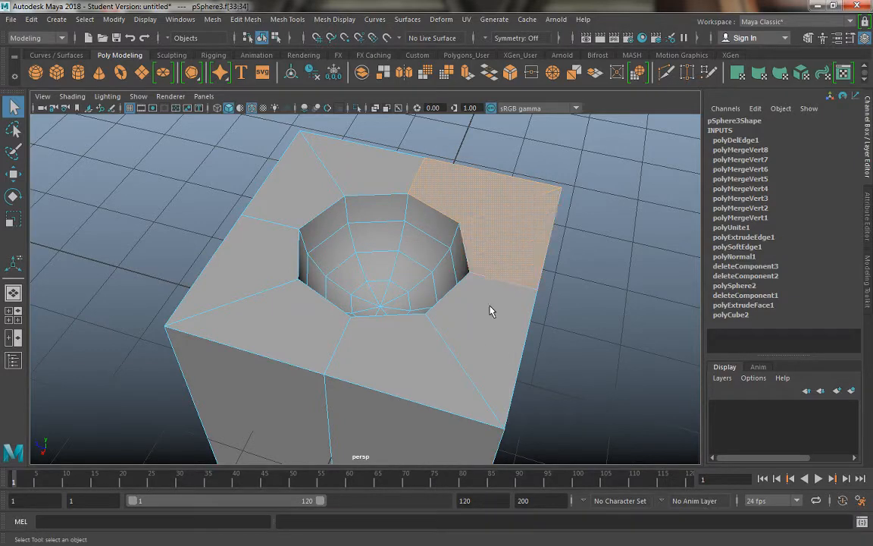
right_drag(361, 184, 425, 167)
Step: Preview the rebuilt cube and the Boolean cube in smooth mesh display to compare their cavities
scroll(326, 257, down, 3)
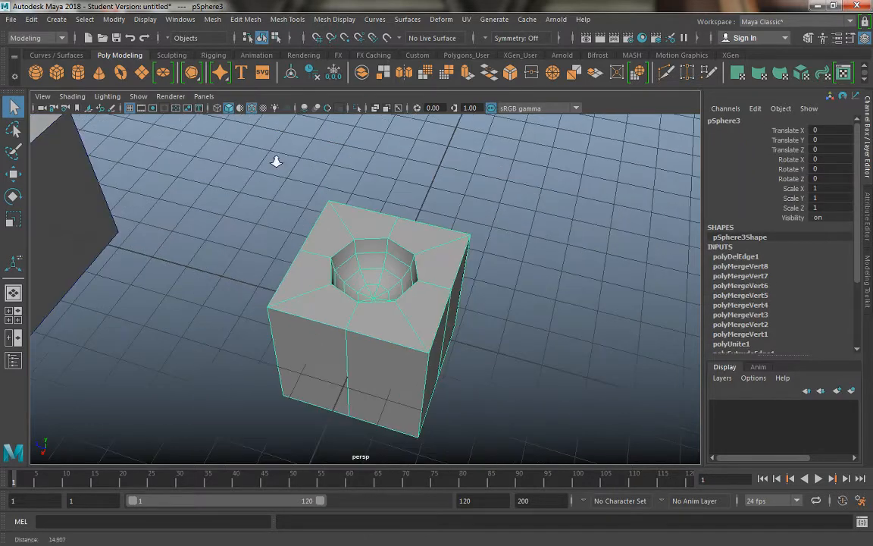
key(3)
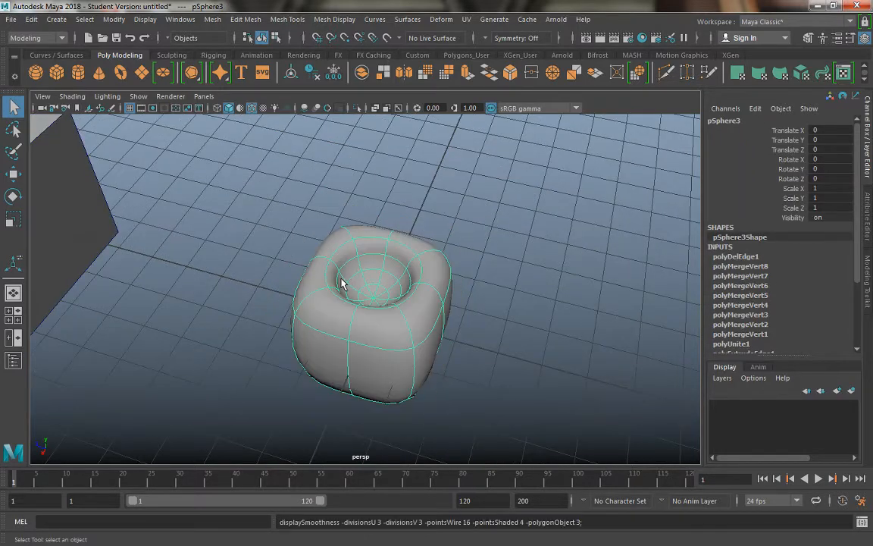
click(200, 258)
alt+drag(227, 301, 327, 273)
alt+middle_drag(356, 294, 523, 301)
click(238, 313)
alt+drag(244, 322, 273, 363)
key(3)
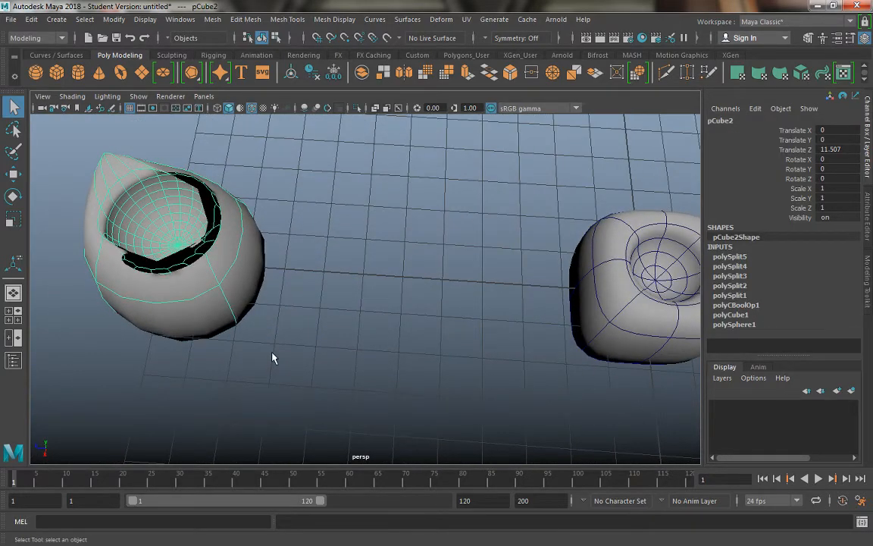
Step: Return the Boolean cube and the rebuilt cube to unsmoothed display
key(1)
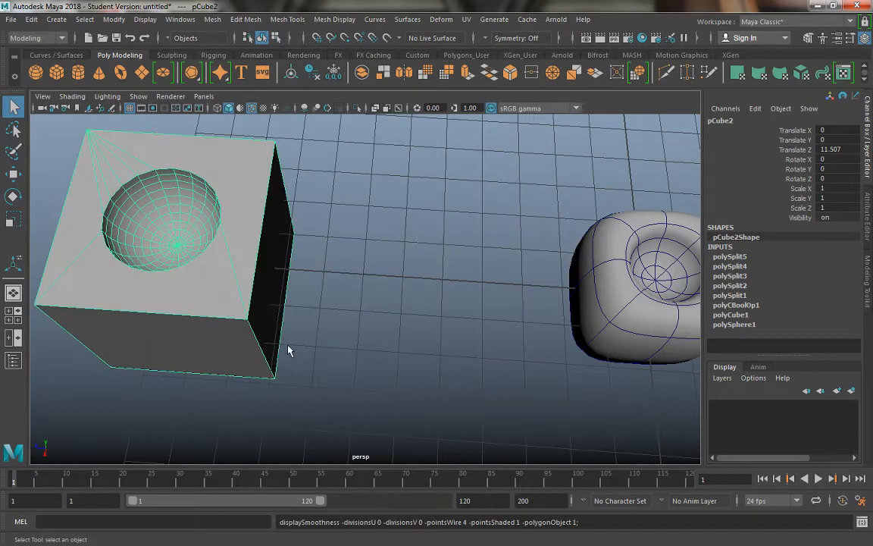
click(604, 265)
key(1)
alt+middle_drag(580, 283, 438, 252)
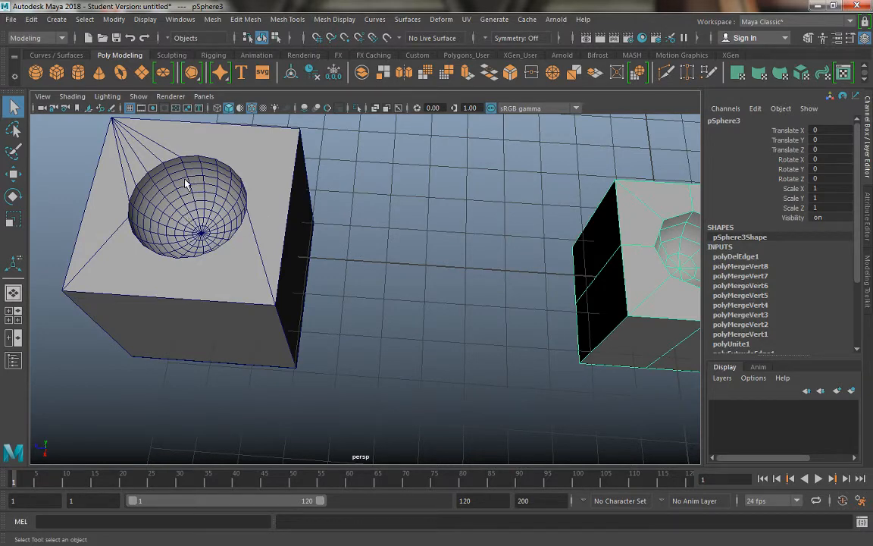
Step: Examine the edge layout around the Boolean cube's cavity and compare it with the rebuilt cube's cavity
alt+drag(184, 193, 252, 236)
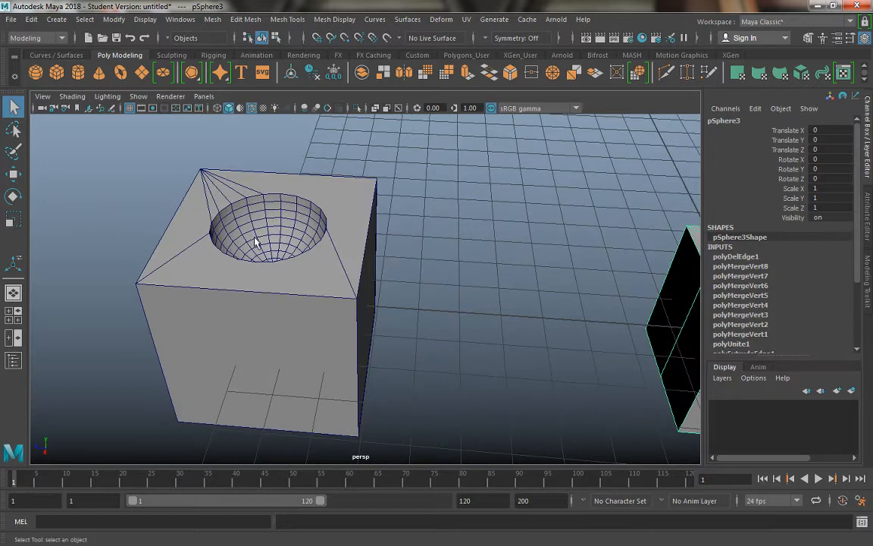
alt+middle_drag(409, 288, 278, 269)
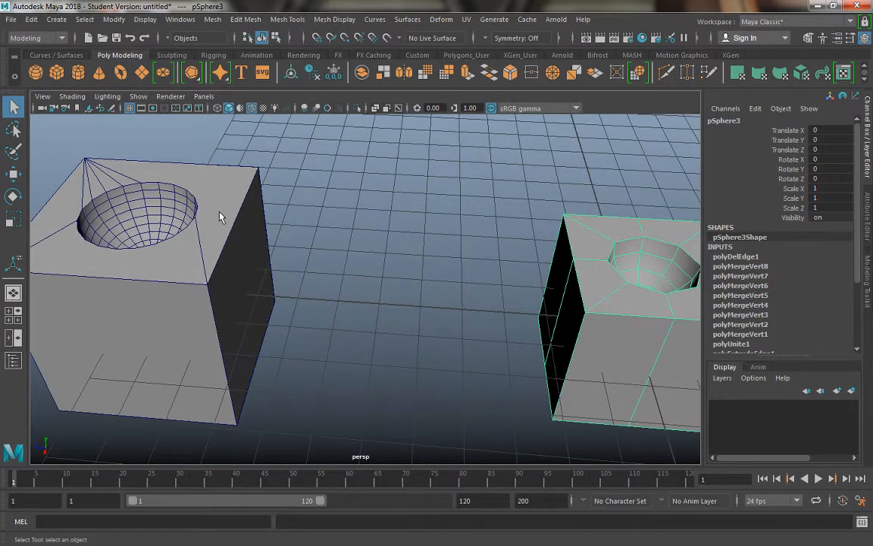
alt+middle_drag(220, 217, 311, 224)
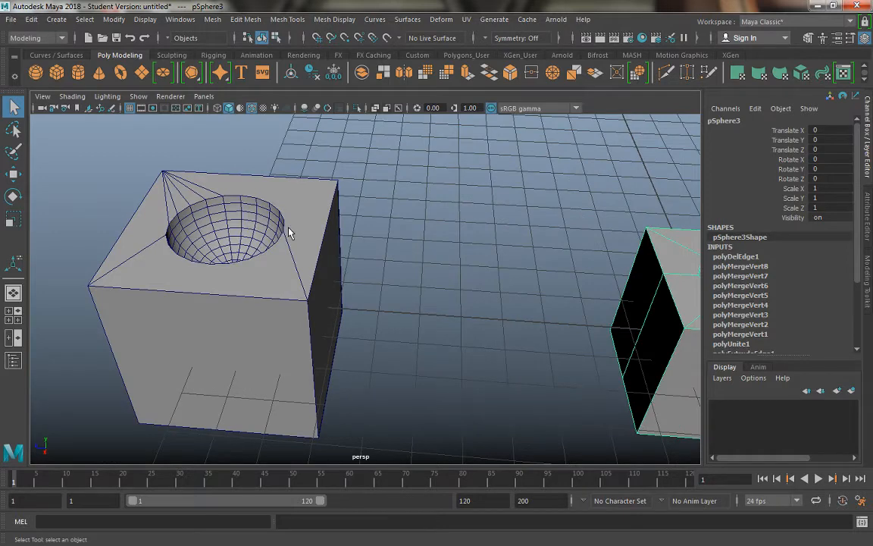
alt+middle_drag(232, 234, 265, 246)
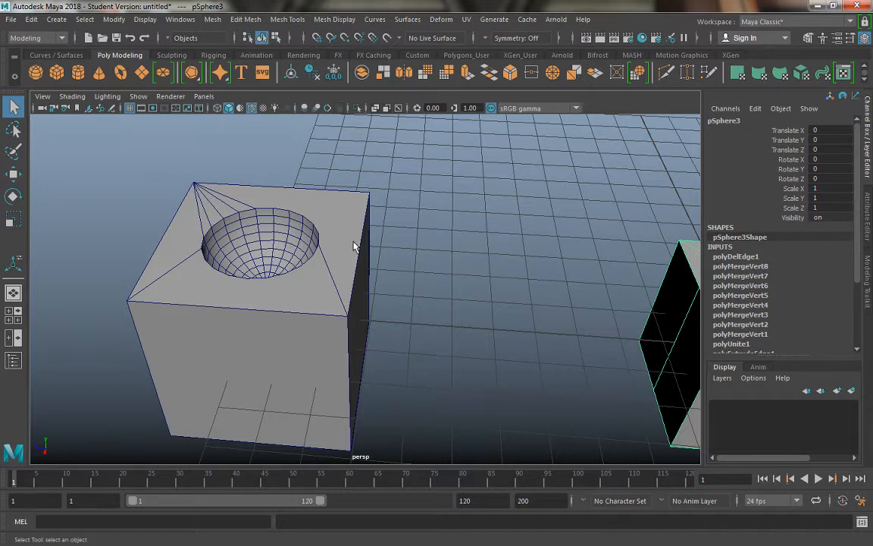
alt+middle_drag(350, 247, 311, 241)
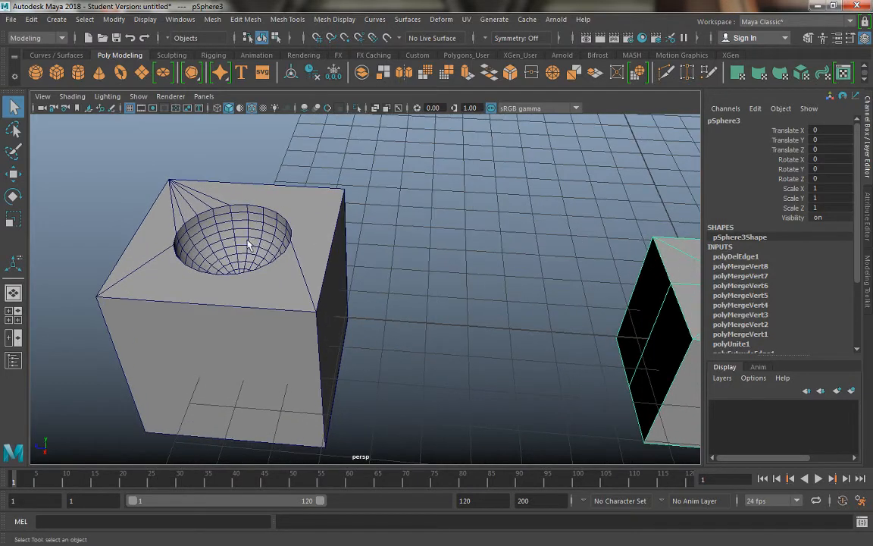
alt+middle_drag(218, 255, 252, 225)
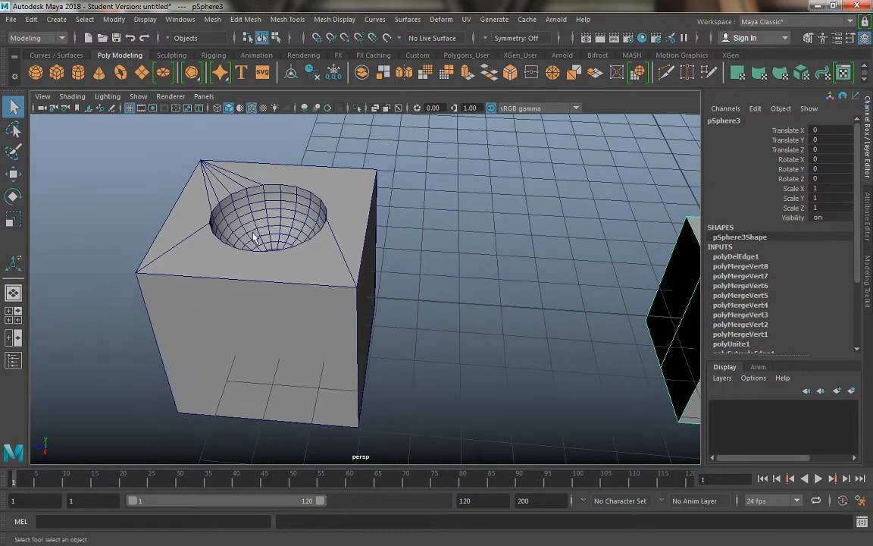
alt+drag(251, 240, 289, 246)
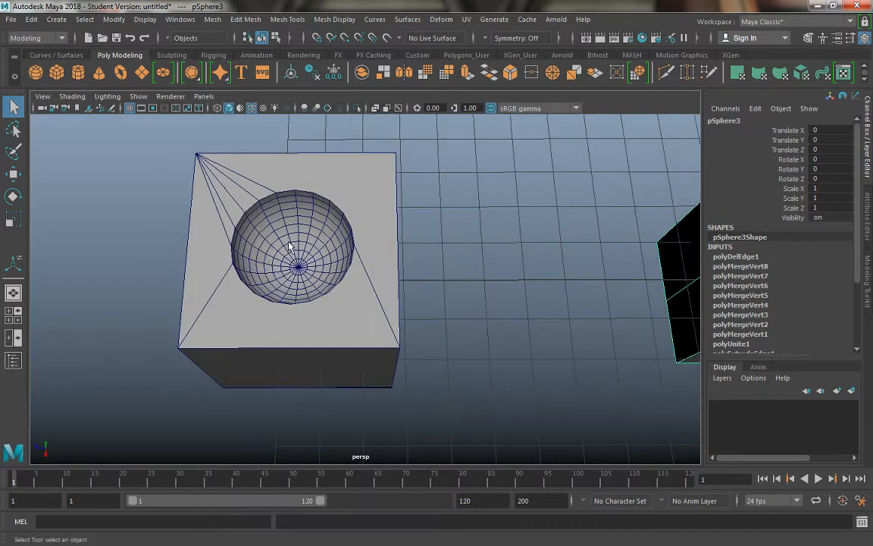
alt+drag(321, 324, 301, 271)
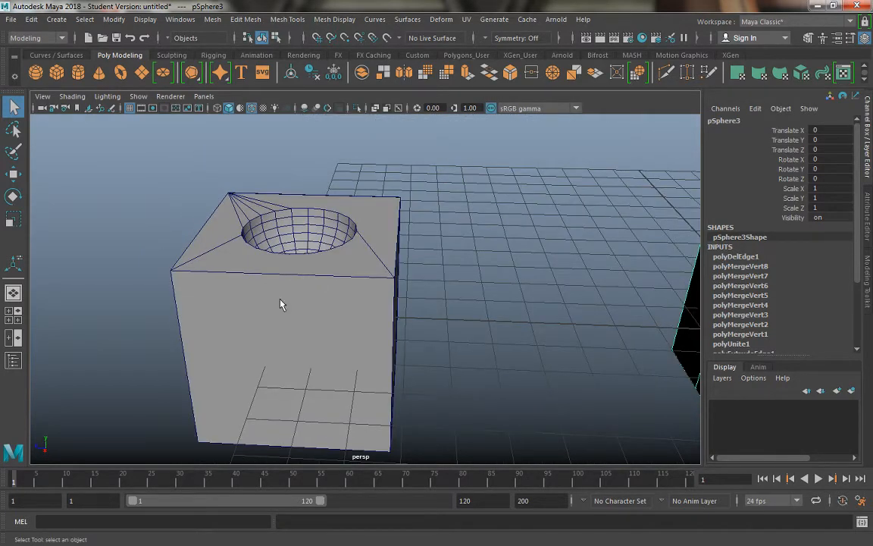
alt+drag(281, 304, 305, 342)
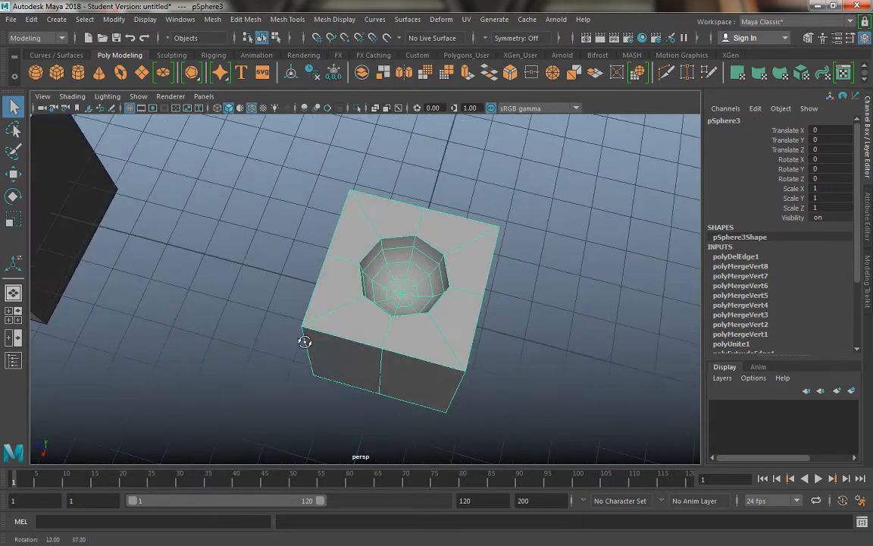
alt+right_drag(396, 335, 340, 273)
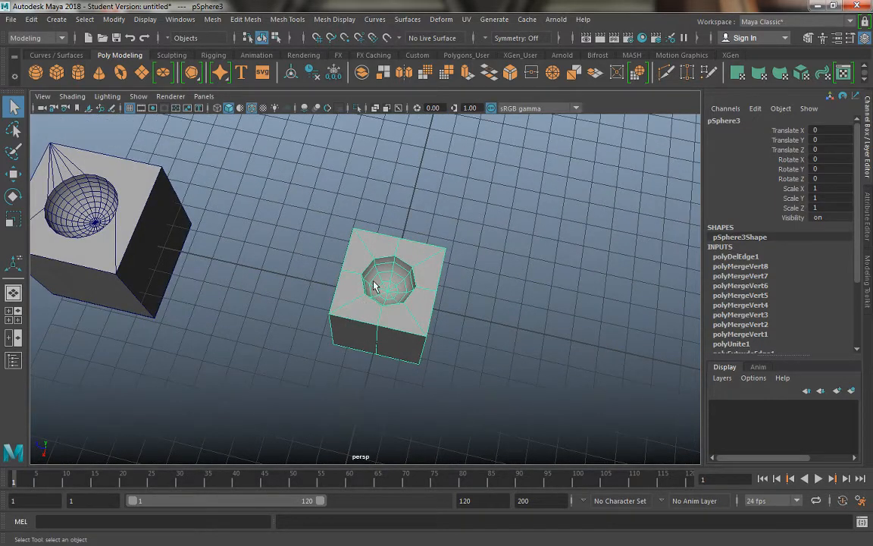
alt+drag(378, 311, 349, 238)
alt+right_drag(349, 238, 395, 302)
alt+drag(396, 302, 341, 323)
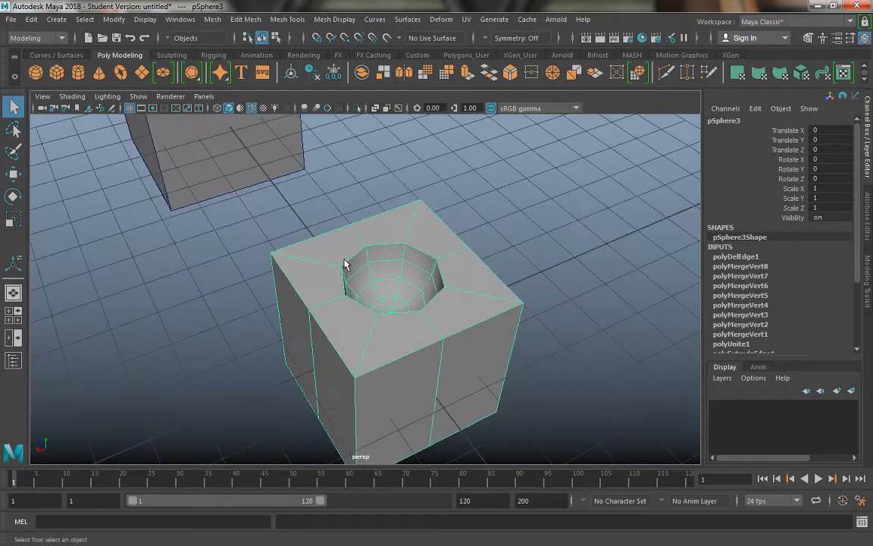
Step: Try a bevel on the full edge loop around the rebuilt cube's cavity rim
alt+drag(345, 261, 401, 300)
alt+drag(377, 232, 405, 243)
right_drag(403, 218, 404, 126)
double_click(403, 230)
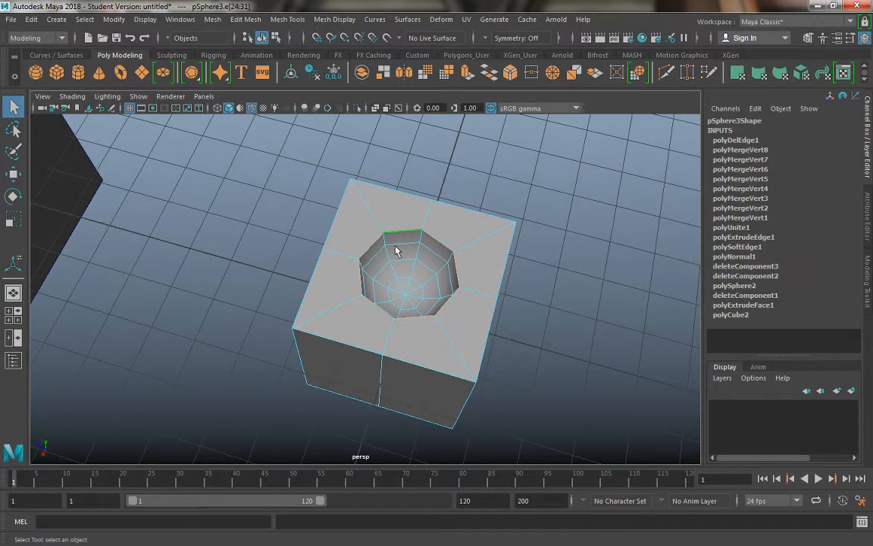
alt+middle_drag(403, 268, 317, 261)
alt+right_drag(317, 262, 328, 306)
alt+drag(327, 307, 353, 272)
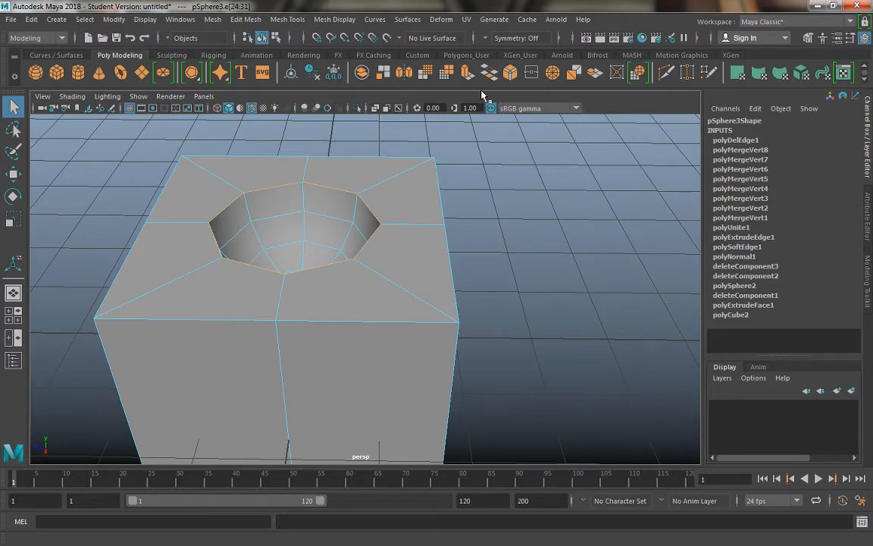
shift+right_click(253, 207)
shift+right_drag(253, 206, 311, 205)
click(581, 307)
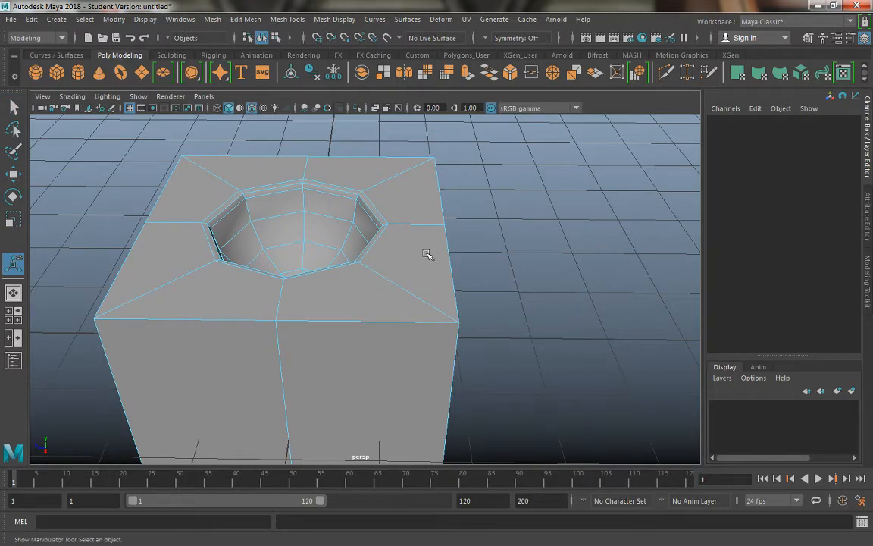
Step: Undo the bevel on the cavity rim, keeping the rim edge loop selected
alt+drag(370, 240, 361, 255)
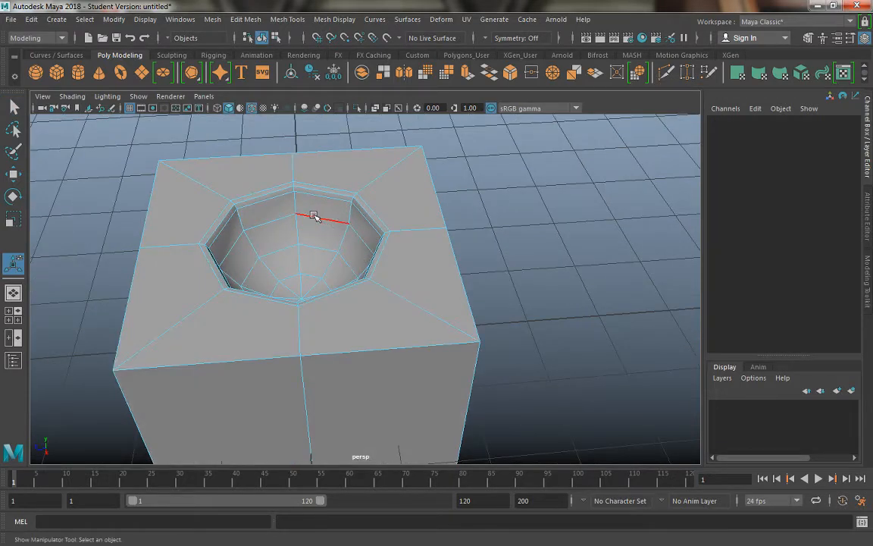
key(ctrl+z)
key(ctrl+z)
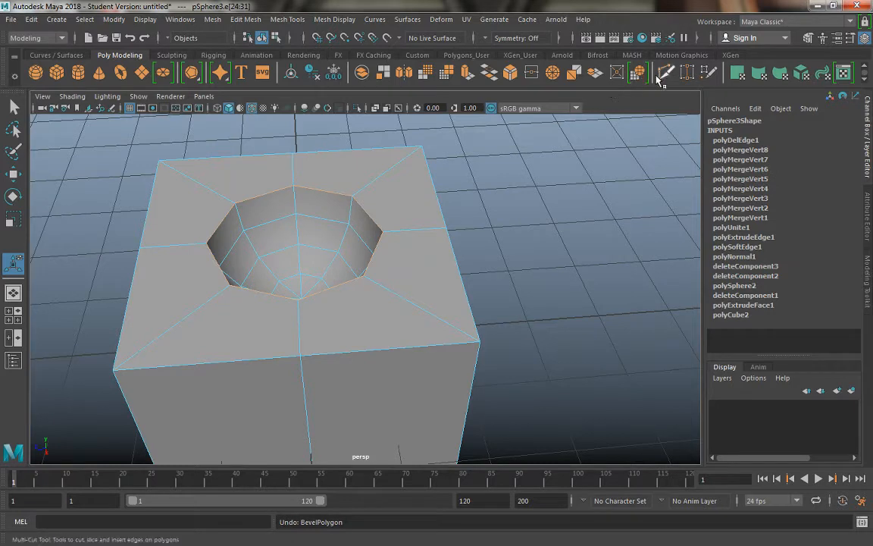
Step: Insert supporting edge loops close to both sides of the rebuilt cube's cavity rim with the Multi-Cut tool
click(595, 72)
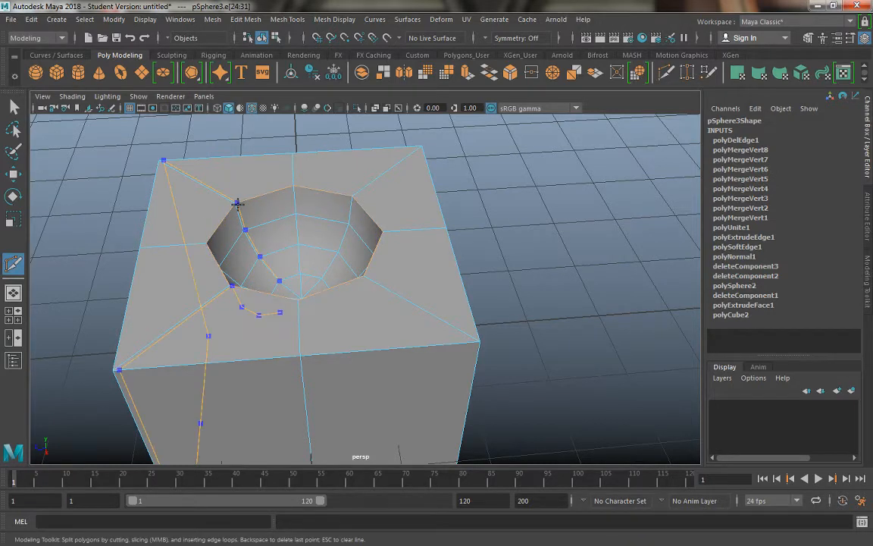
alt+drag(238, 263, 259, 150)
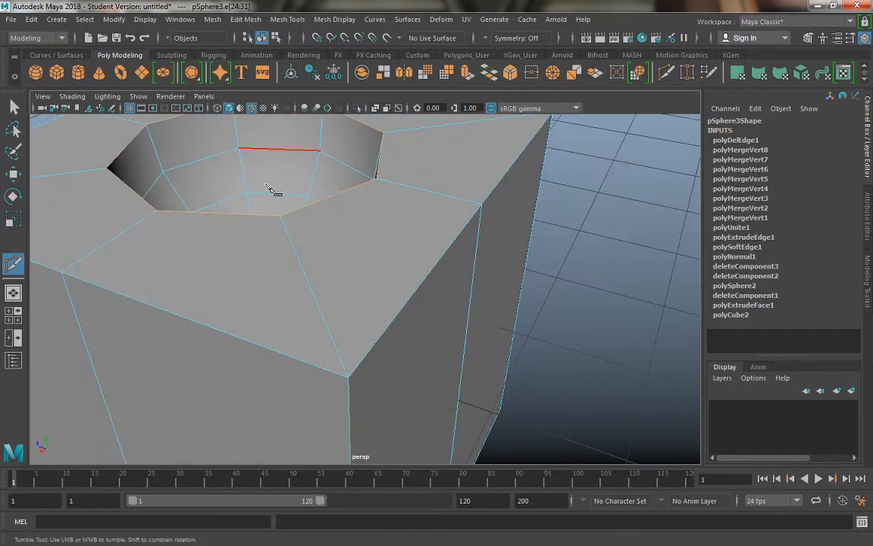
alt+middle_drag(270, 189, 289, 255)
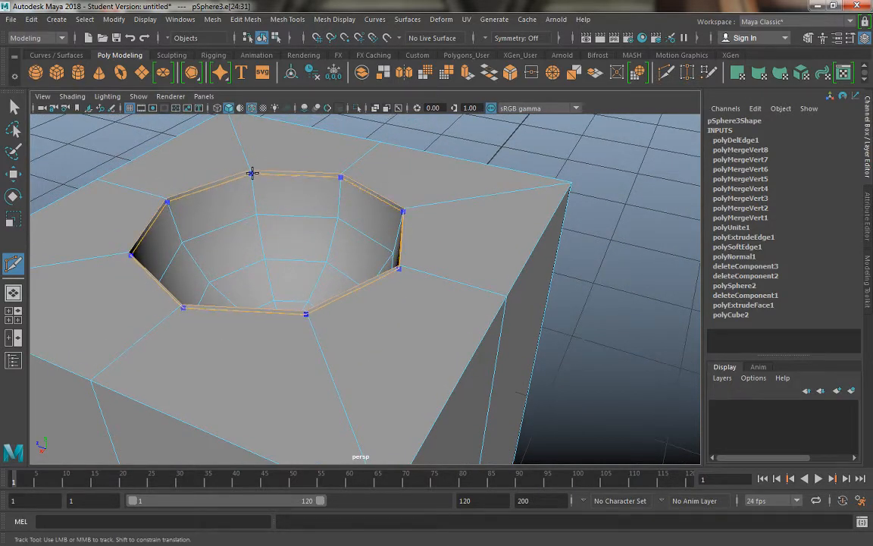
ctrl+click(252, 173)
alt+drag(260, 200, 316, 216)
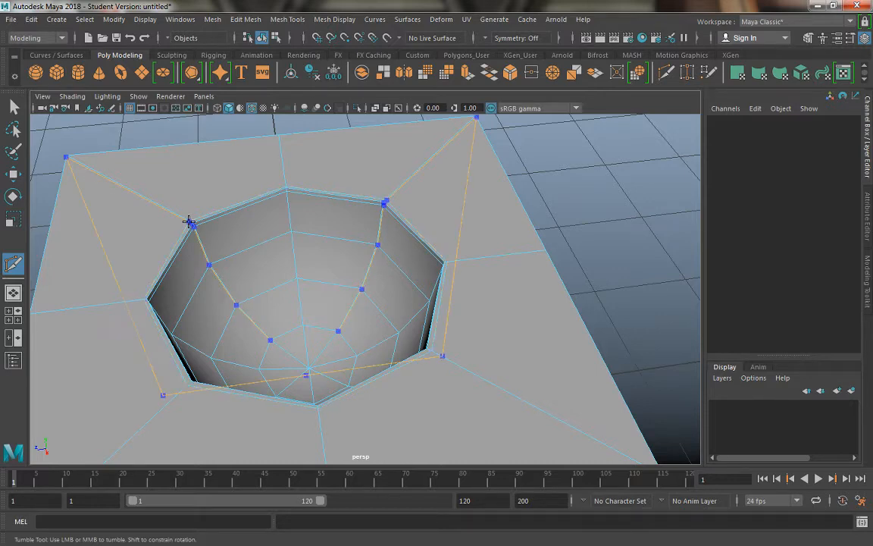
alt+drag(274, 269, 204, 302)
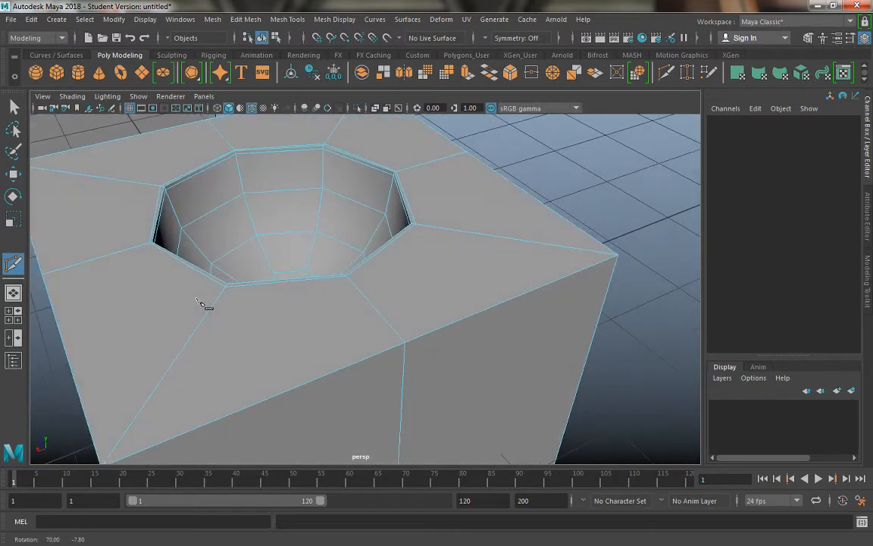
click(12, 108)
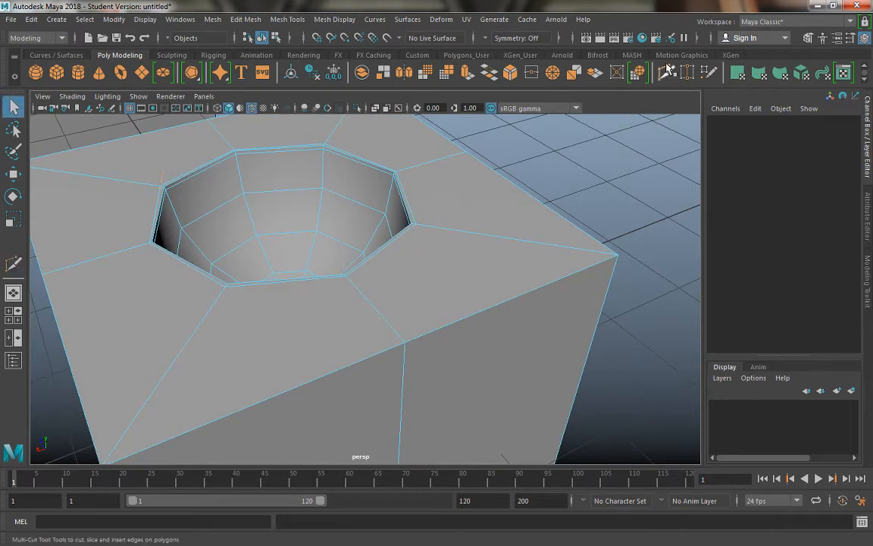
Step: Select the outer edge loop around the perimeter of the rebuilt cube's top face
alt+drag(313, 224, 325, 235)
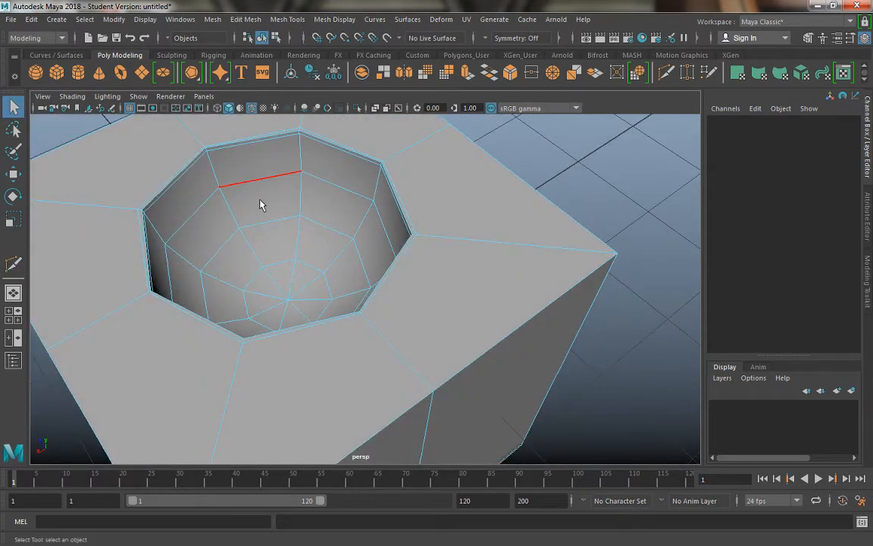
right_click(260, 183)
click(310, 162)
right_drag(474, 183, 474, 152)
double_click(516, 323)
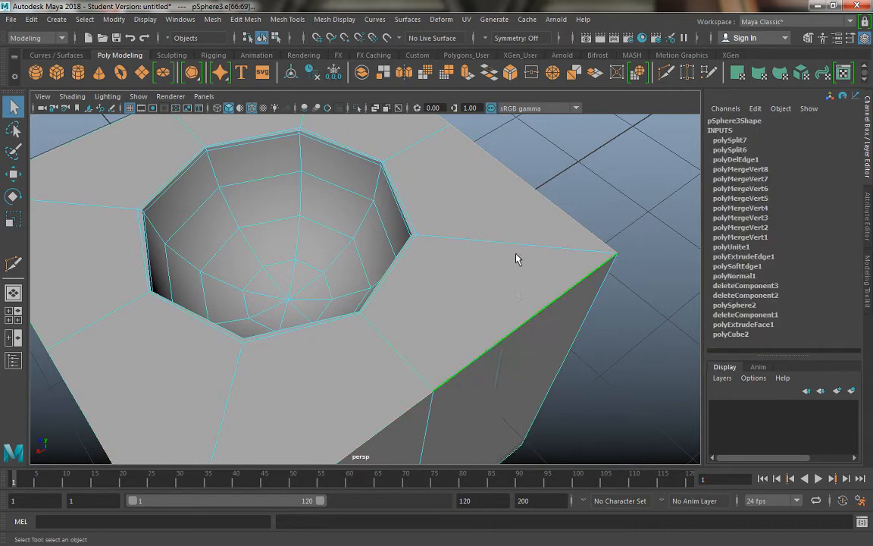
click(507, 325)
double_click(504, 327)
alt+drag(481, 345, 504, 258)
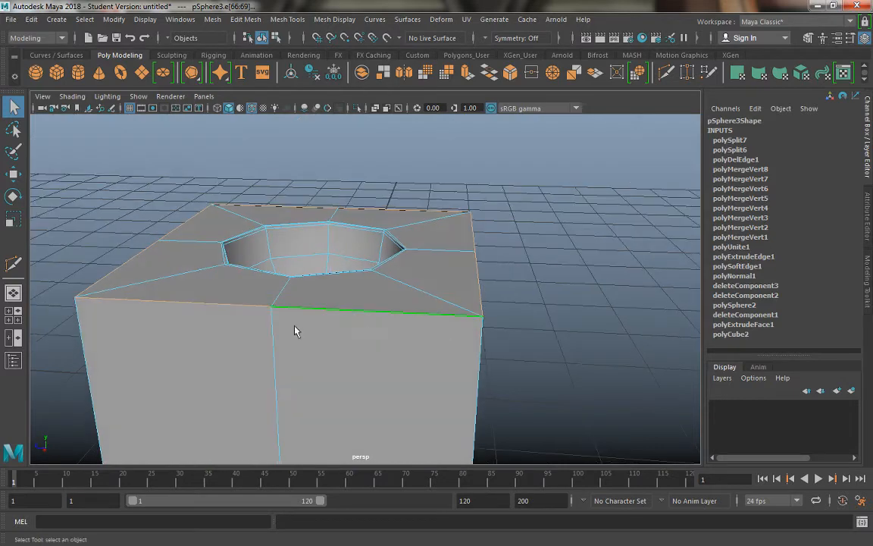
alt+drag(410, 265, 385, 271)
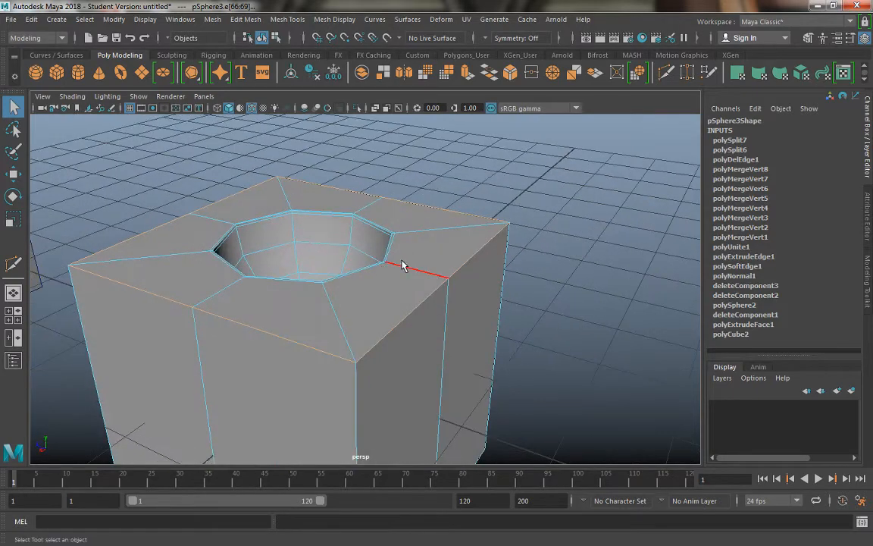
Step: Preview the rebuilt cube smoothed and examine its cavity rim in object mode
key(3)
alt+drag(335, 306, 321, 252)
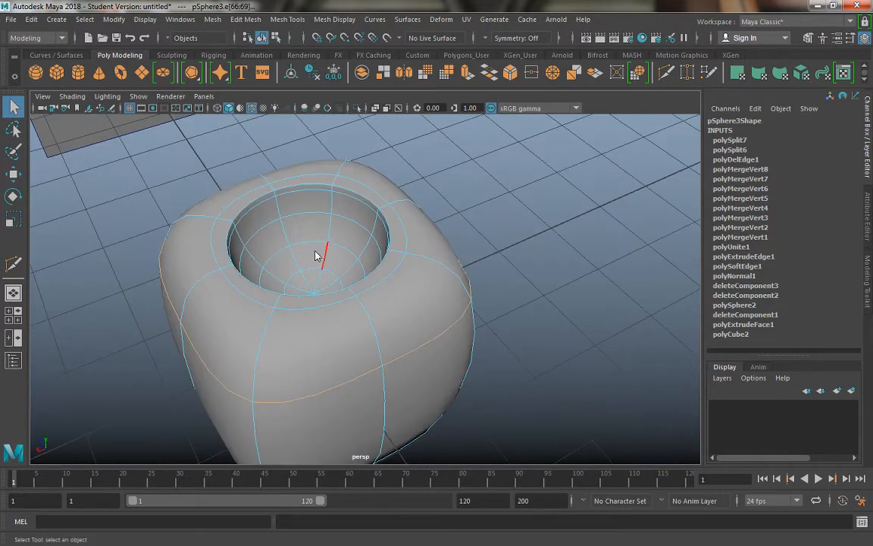
right_drag(315, 184, 370, 162)
alt+drag(446, 275, 289, 259)
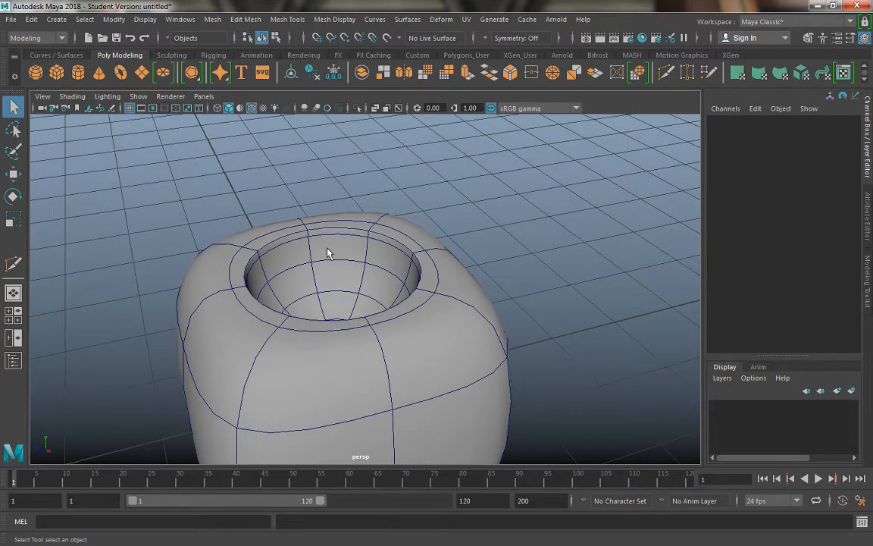
alt+drag(327, 249, 260, 252)
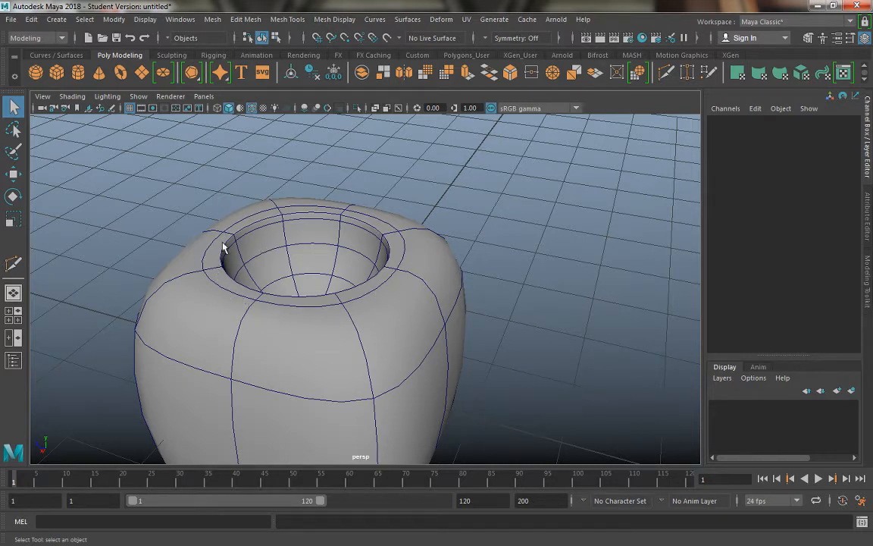
Step: Return the rebuilt cube to unsmoothed display and bevel the edge loop around its top perimeter
click(265, 254)
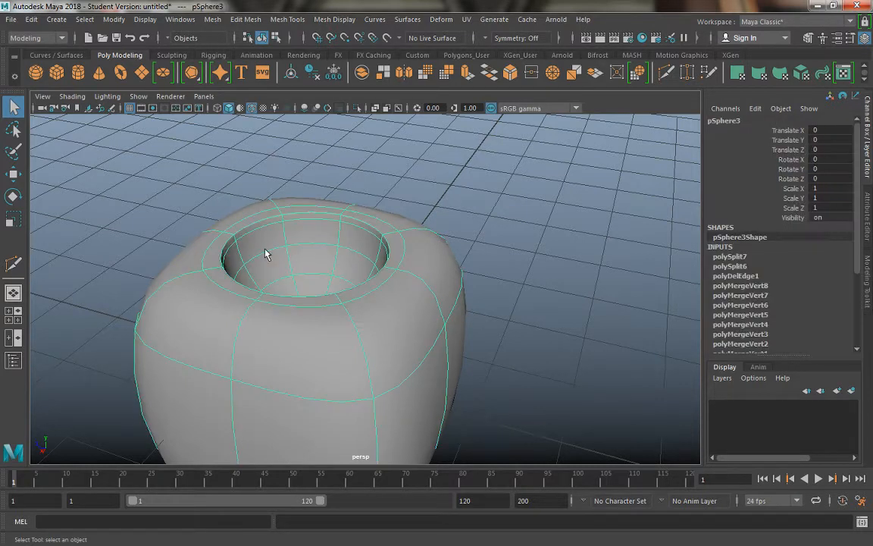
key(1)
alt+drag(267, 270, 279, 214)
right_drag(279, 181, 279, 150)
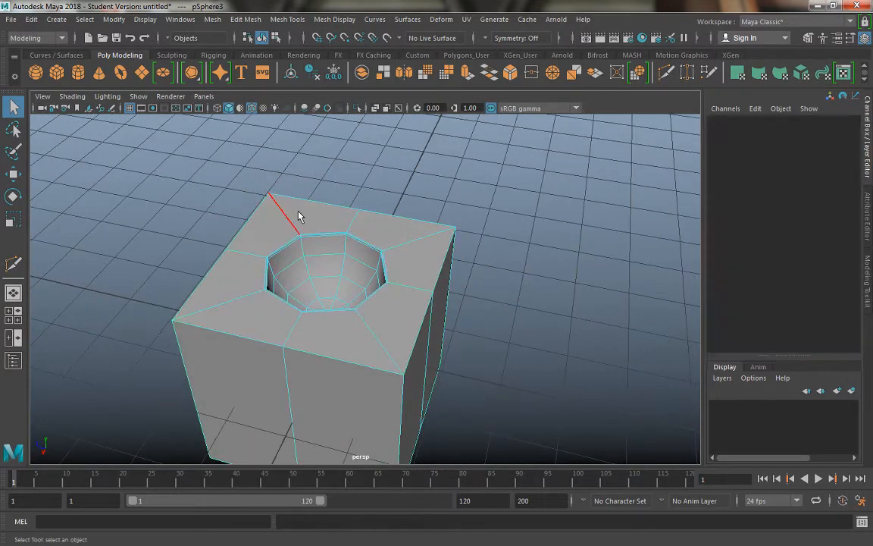
double_click(307, 206)
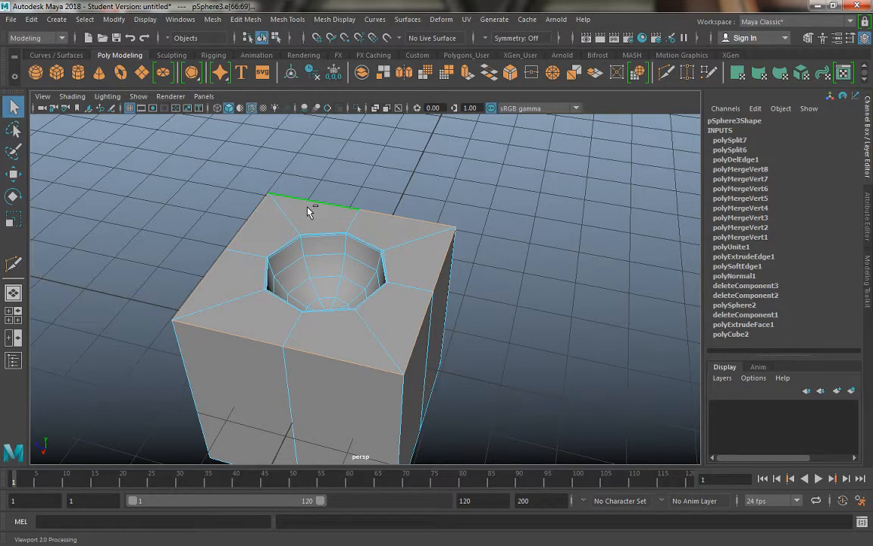
shift+right_drag(308, 211, 370, 204)
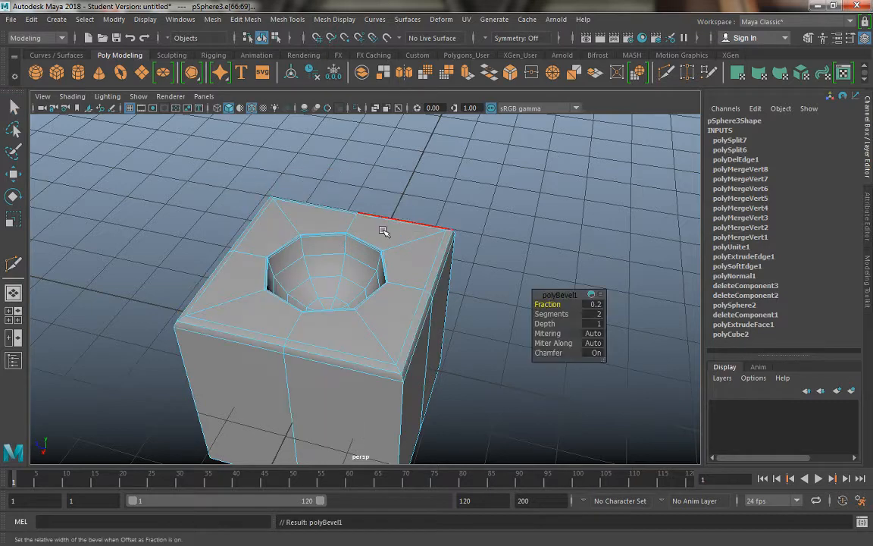
Step: Set the Fraction of the top perimeter bevel to 0.05
click(598, 305)
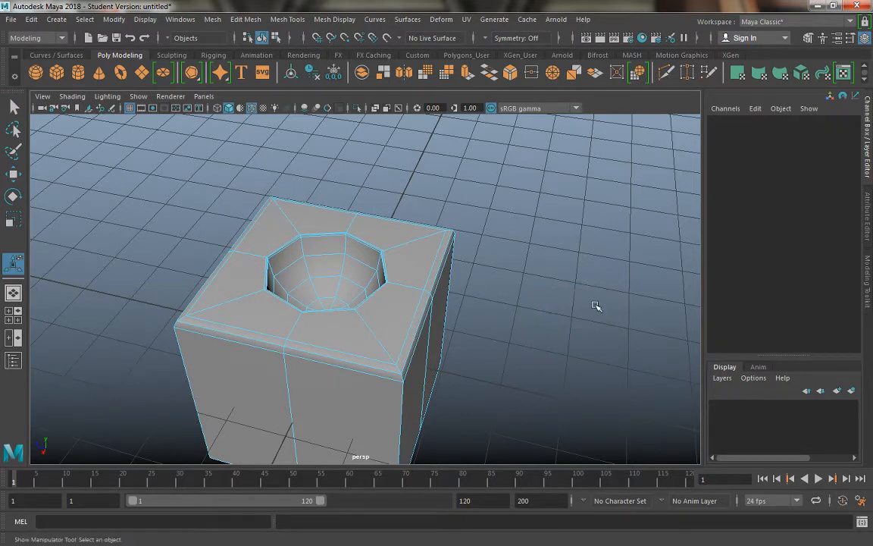
key(ctrl+z)
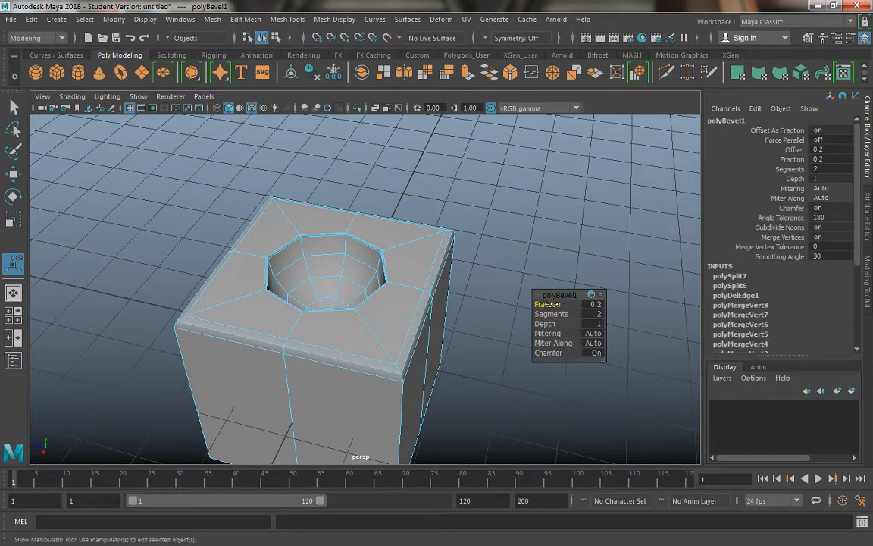
click(457, 305)
key(ctrl+z)
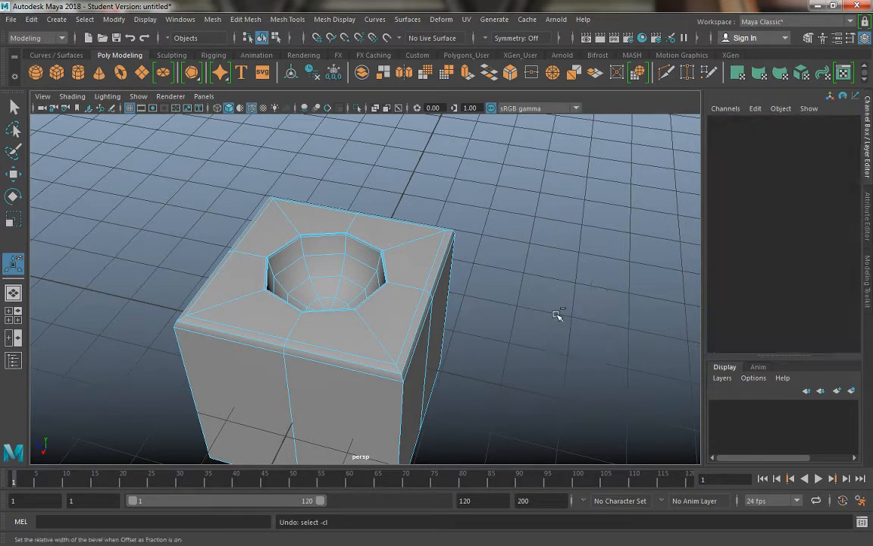
drag(559, 304, 550, 304)
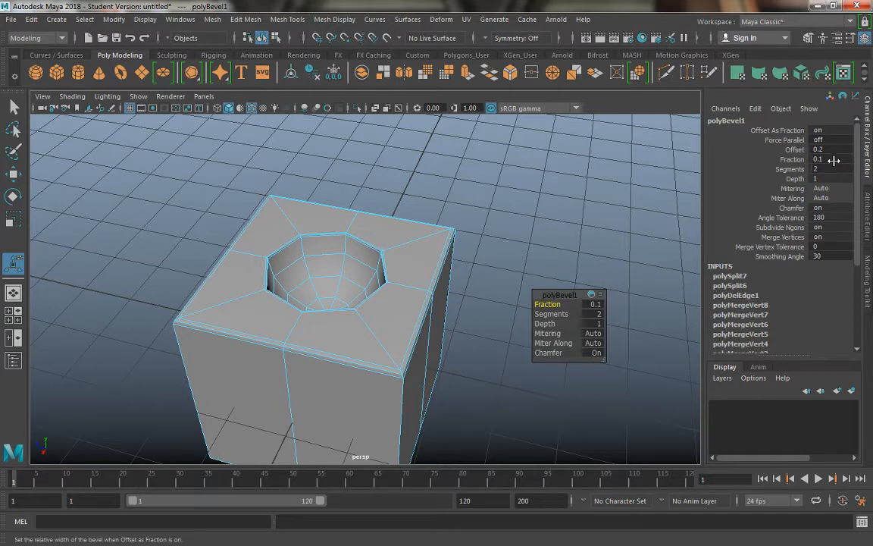
key(Return)
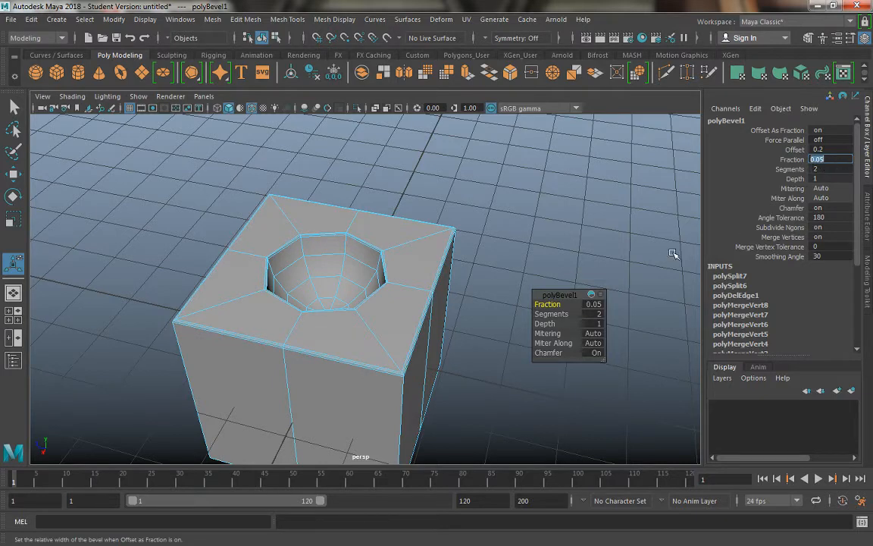
Step: Show the rebuilt cube in smoothed display and examine its beveled top edge and cavity from several angles
alt+drag(480, 239, 457, 213)
right_drag(392, 247, 442, 159)
click(429, 276)
key(3)
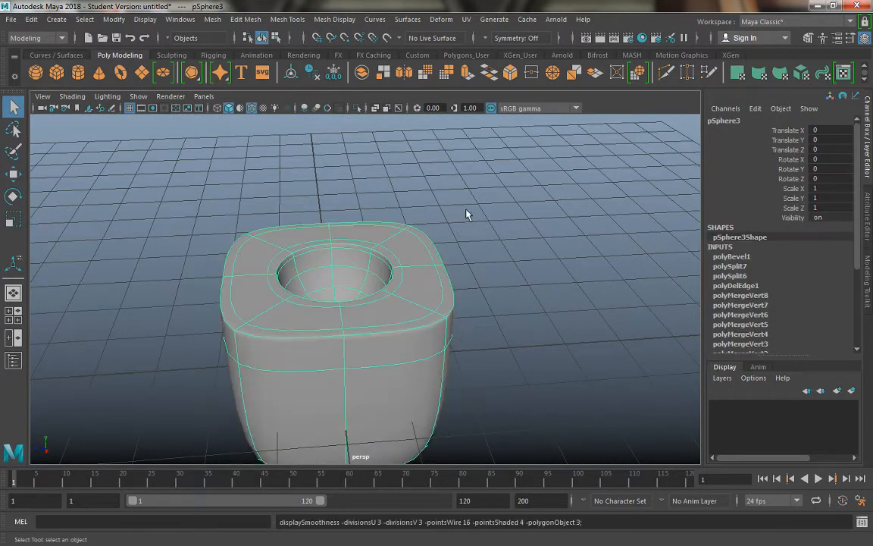
click(467, 211)
alt+drag(468, 210, 434, 321)
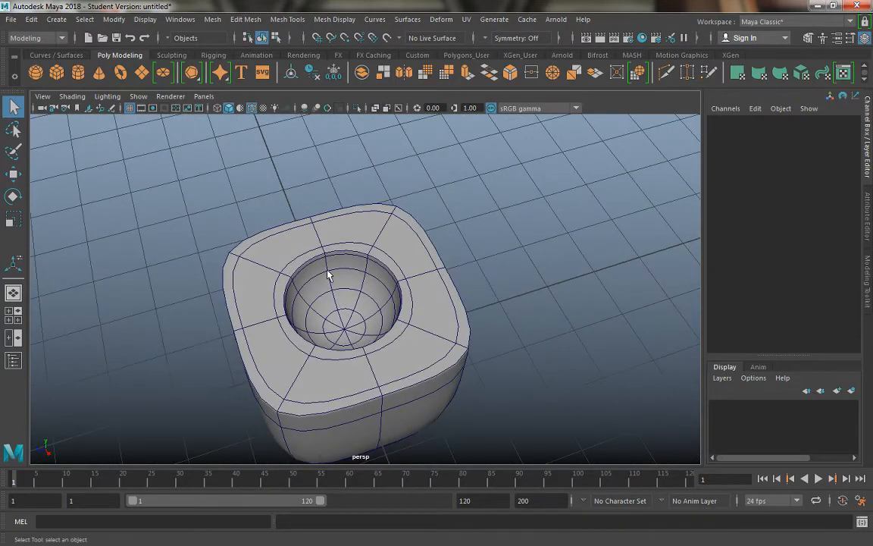
alt+drag(296, 310, 358, 328)
alt+drag(376, 363, 282, 363)
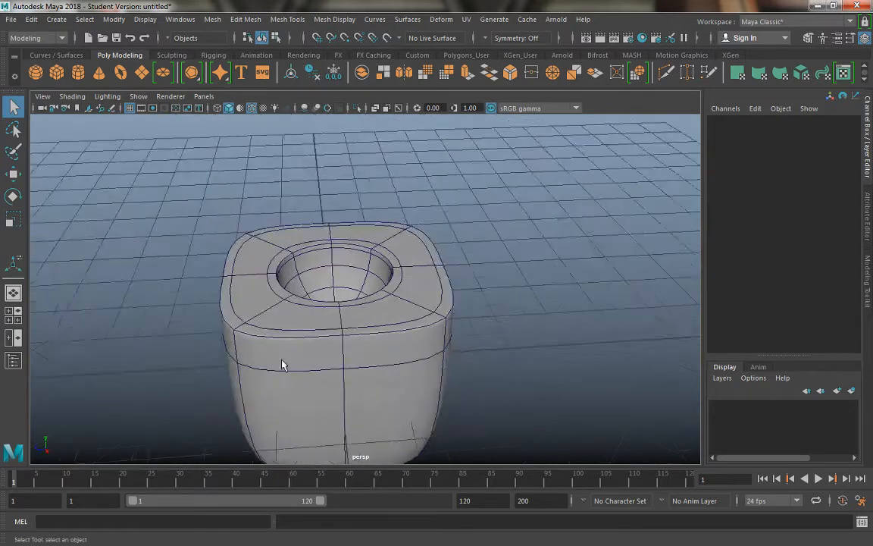
Step: Preview the Boolean cube smoothed for comparison with the rebuilt cube, and return it to unsmoothed display
scroll(364, 333, down, 5)
alt+middle_drag(402, 311, 460, 312)
click(127, 334)
alt+middle_drag(198, 327, 290, 333)
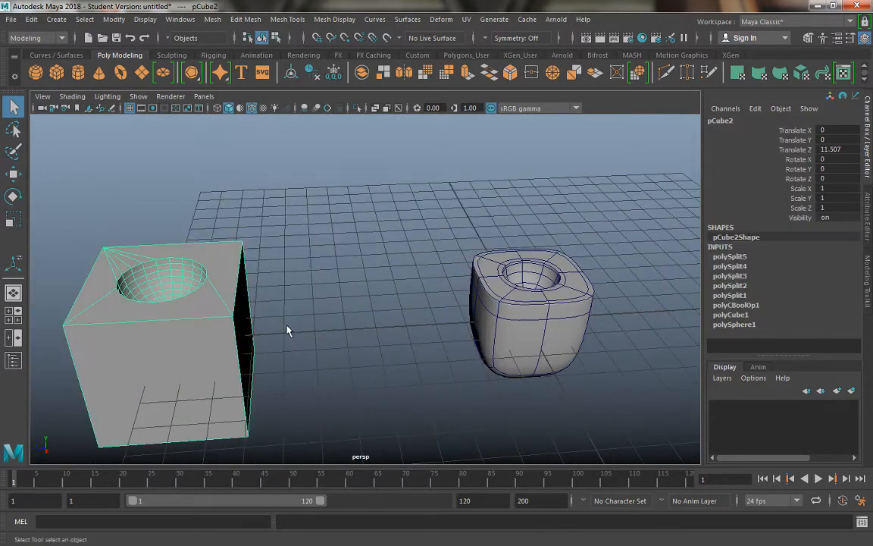
key(3)
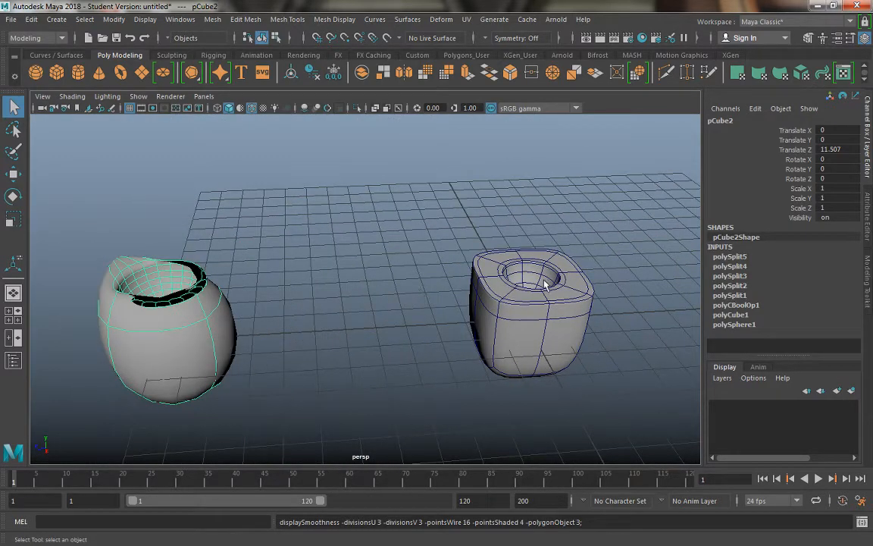
alt+drag(530, 307, 467, 305)
key(1)
Step: Try a bevel on the edge loops that run along the rebuilt cube's vertical corners and through the cavity
click(537, 312)
right_drag(468, 301, 468, 151)
alt+drag(485, 283, 472, 335)
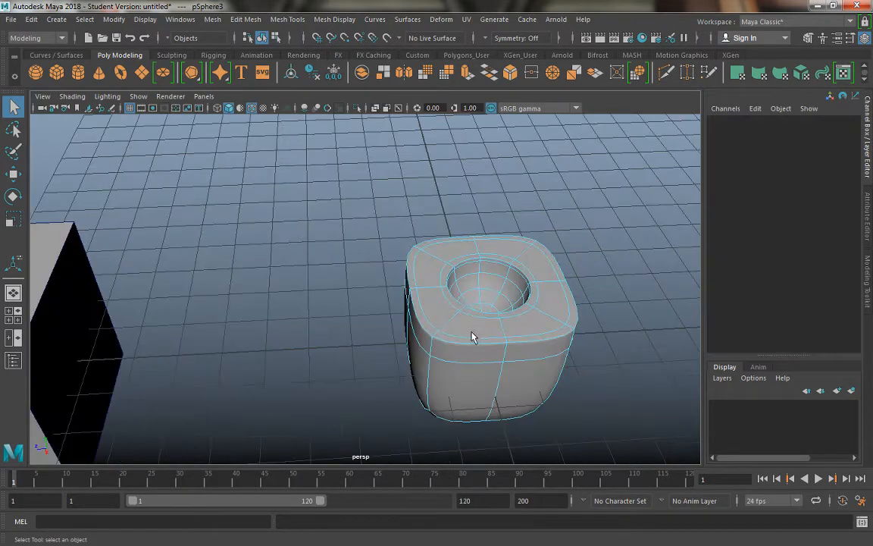
click(433, 353)
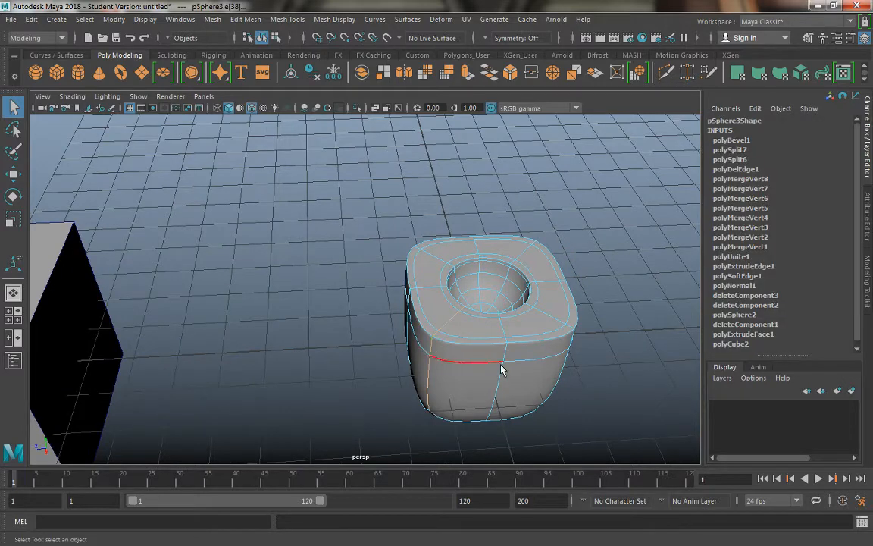
alt+drag(540, 379, 312, 287)
alt+drag(320, 352, 341, 316)
shift+right_drag(291, 316, 350, 306)
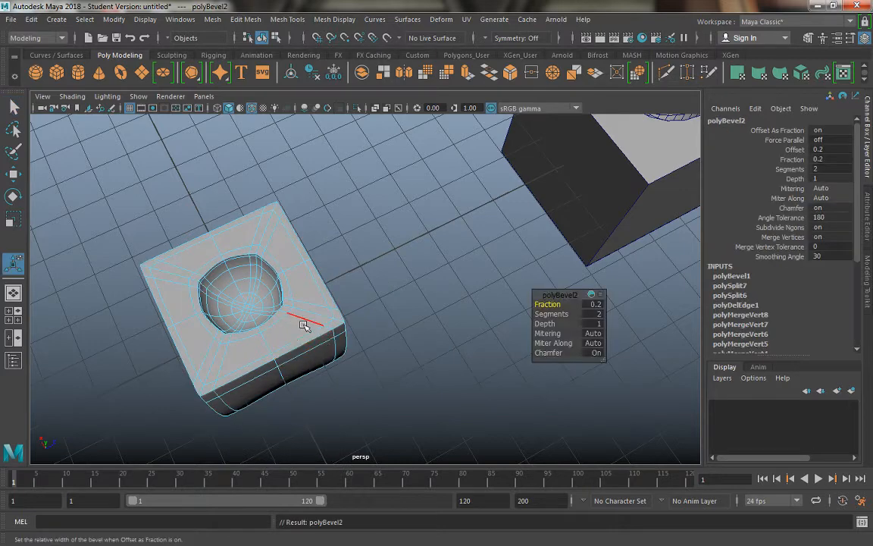
Step: Examine how the corner bevel affects the cavity's shape and undo the bevel
alt+drag(304, 324, 339, 315)
alt+middle_drag(328, 378, 369, 321)
alt+right_drag(368, 321, 431, 379)
alt+drag(429, 377, 285, 251)
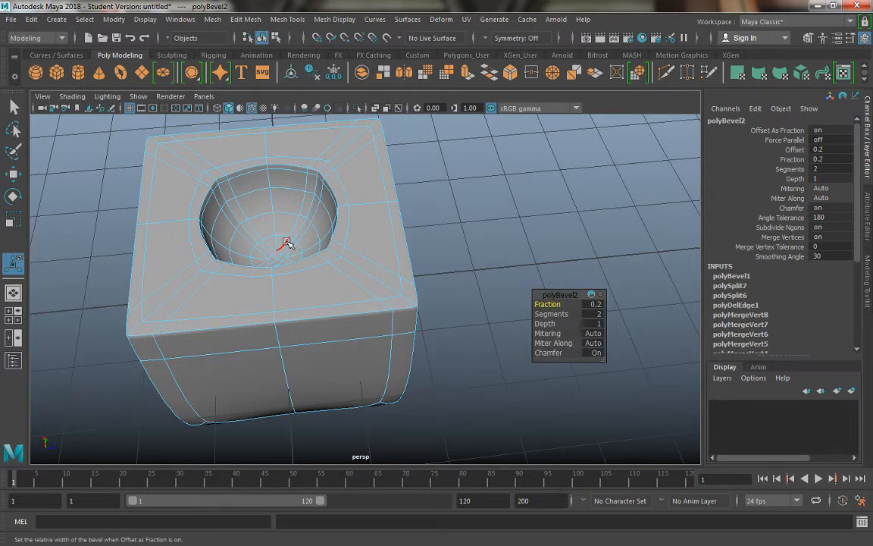
alt+drag(286, 243, 249, 229)
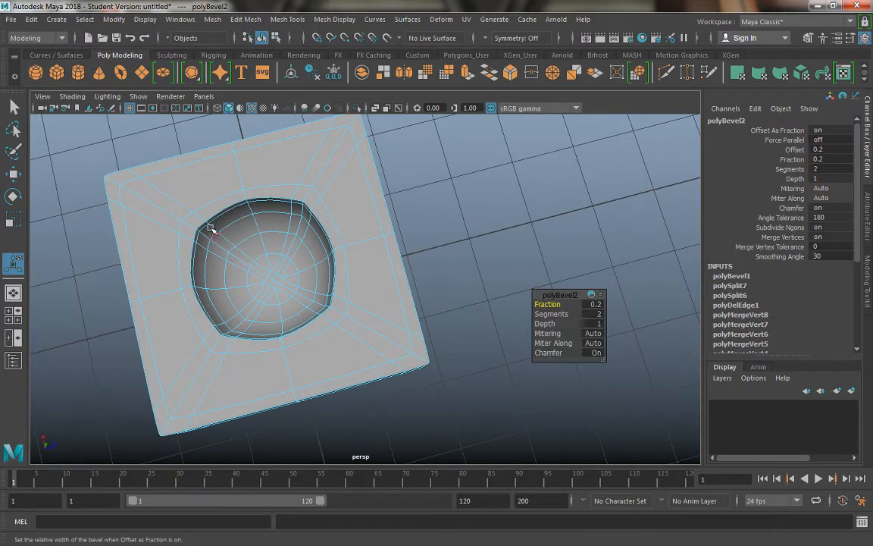
alt+drag(285, 253, 344, 234)
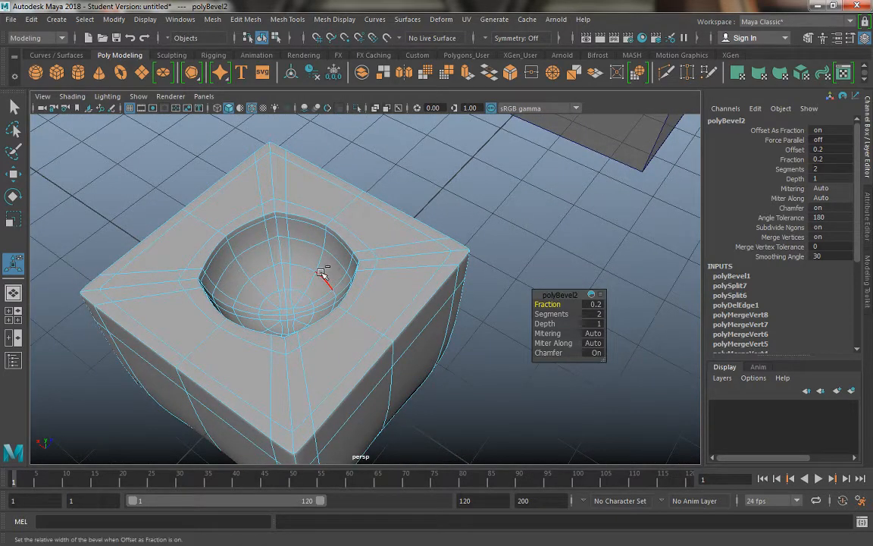
key(ctrl+z)
Step: Bevel only the rebuilt cube's vertical corner edges with a fraction of 0.2 and 2 segments
alt+drag(328, 284, 283, 257)
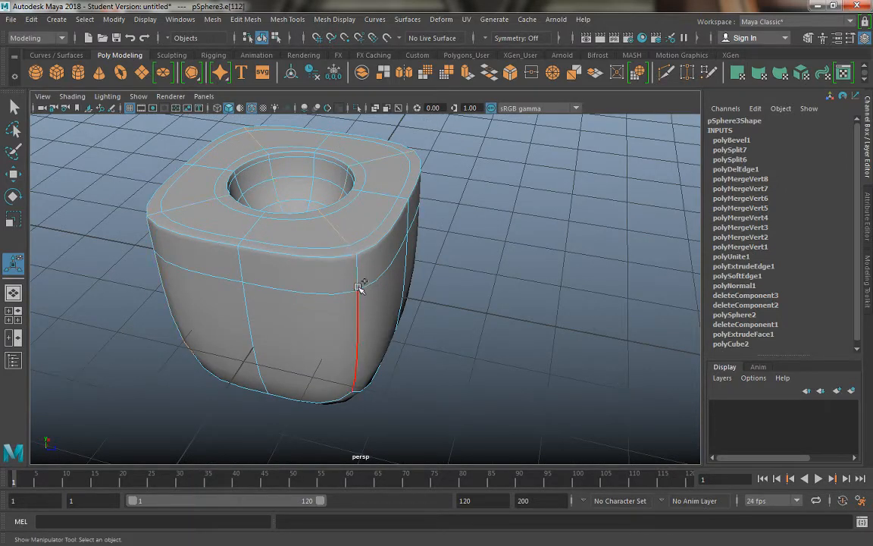
click(360, 343)
alt+drag(360, 343, 306, 330)
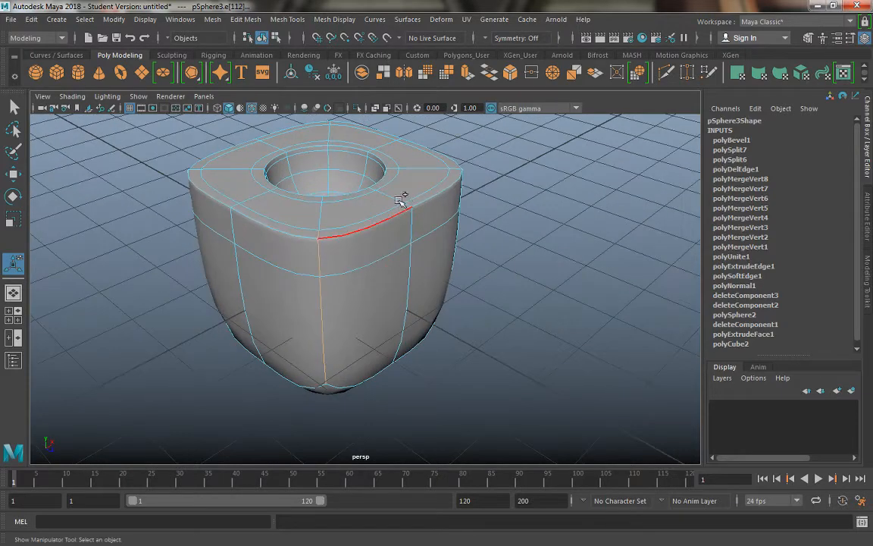
shift+click(414, 231)
shift+click(419, 286)
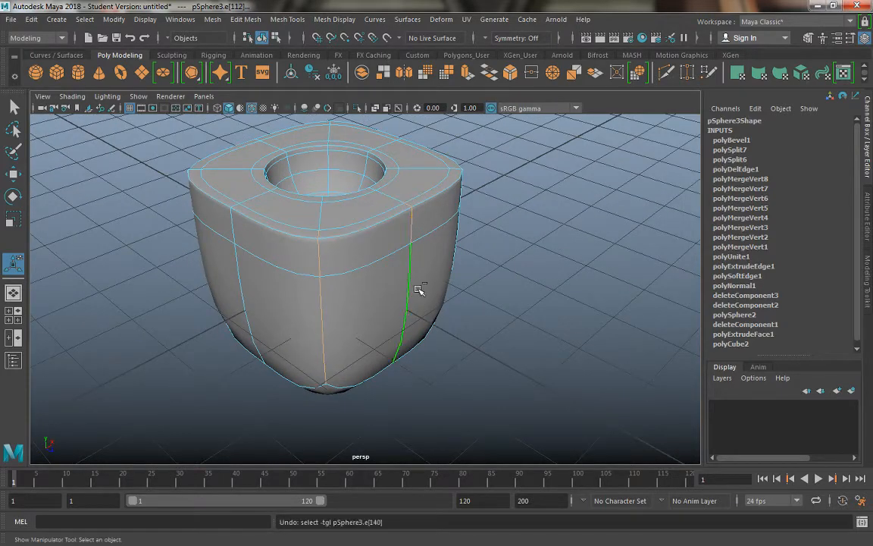
alt+drag(484, 259, 392, 254)
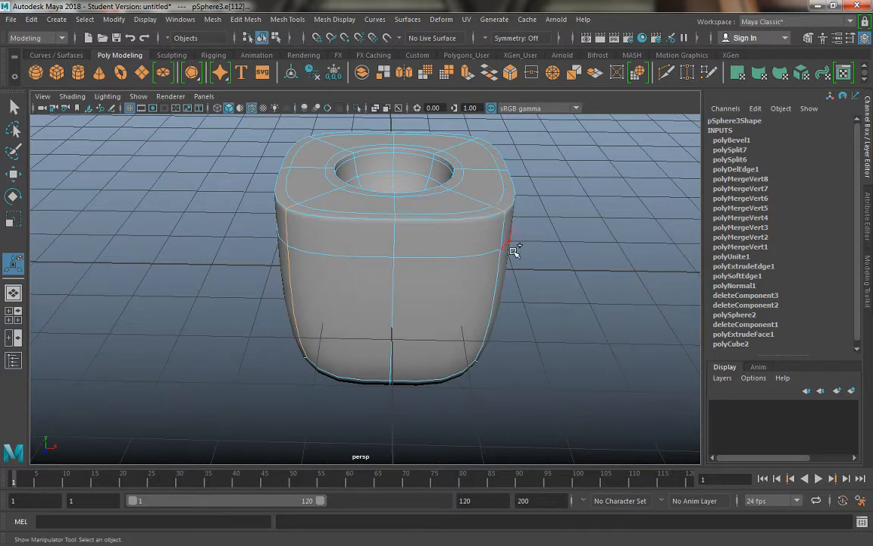
alt+drag(384, 276, 227, 292)
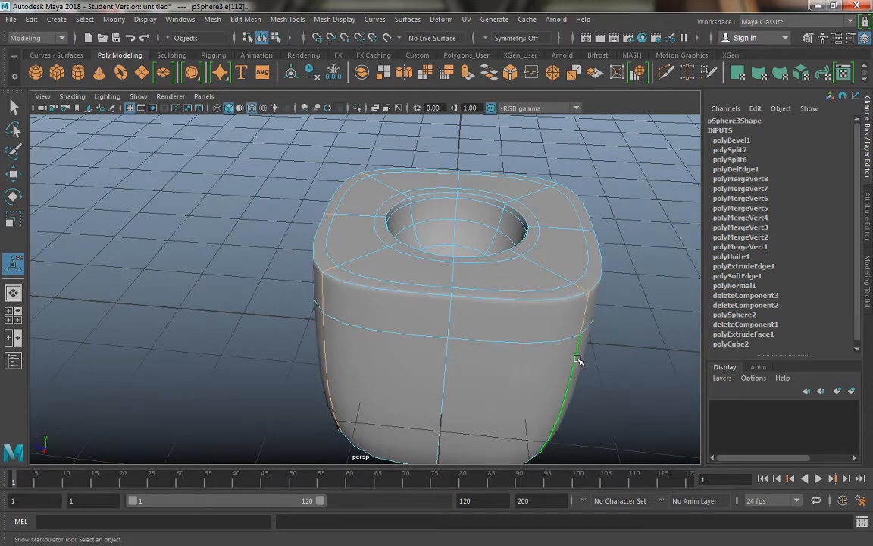
alt+drag(578, 360, 389, 320)
shift+click(390, 320)
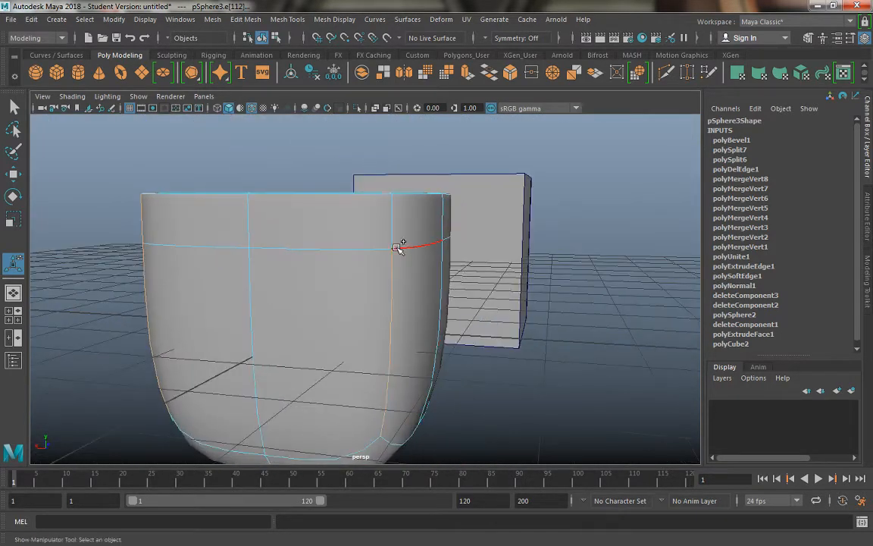
shift+right_click(398, 249)
alt+drag(361, 252, 441, 291)
shift+right_drag(443, 291, 500, 296)
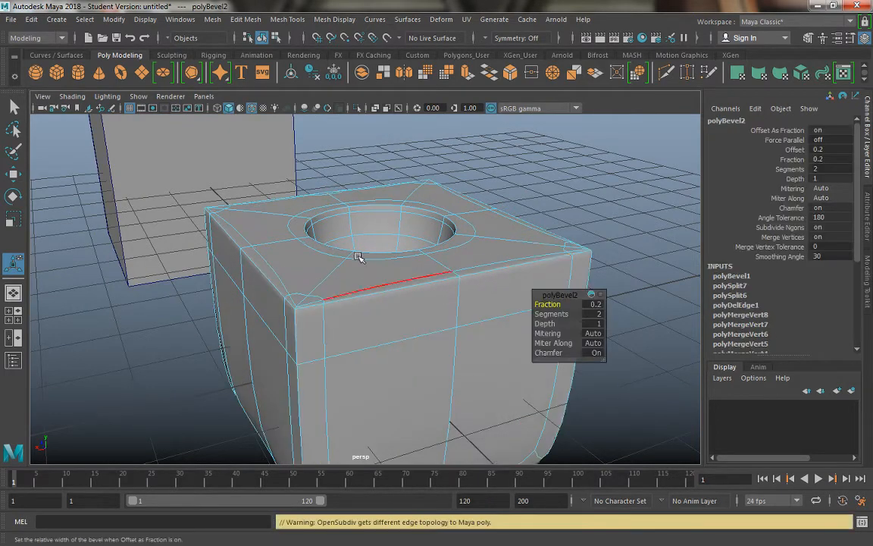
Step: Return the cube to unsmoothed display and delete the small edges between the bevel and the diagonal at one top-face corner
mouse_move(359, 253)
alt+mouse_down()
mouse_move(380, 287)
mouse_move(403, 235)
mouse_move(347, 240)
mouse_move(415, 253)
mouse_move(355, 254)
alt+mouse_up()
key(1)
scroll(330, 276, up, 3)
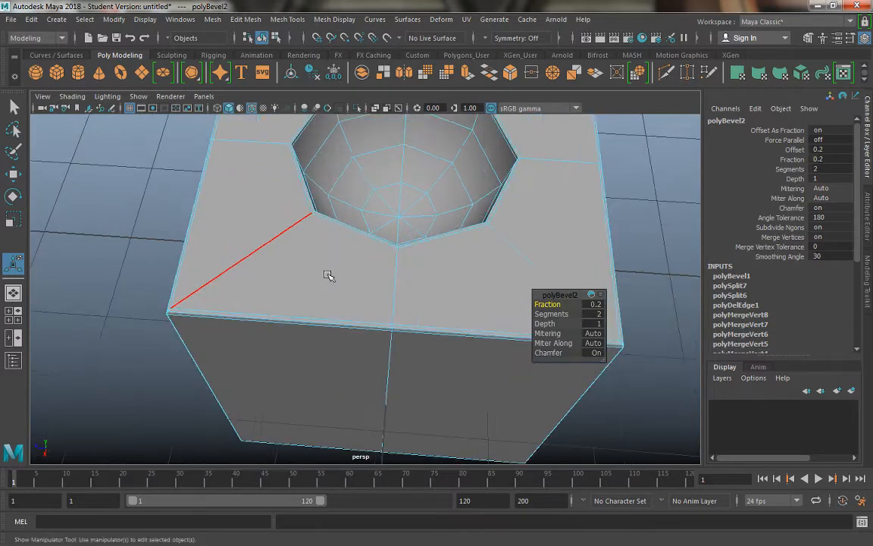
alt+middle_drag(330, 277, 477, 262)
alt+right_drag(316, 292, 418, 330)
alt+drag(422, 279, 393, 278)
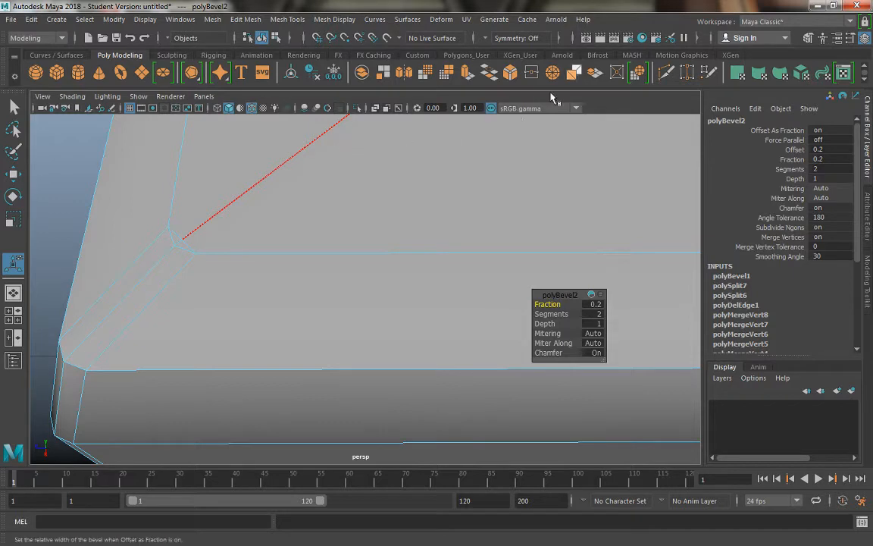
click(667, 72)
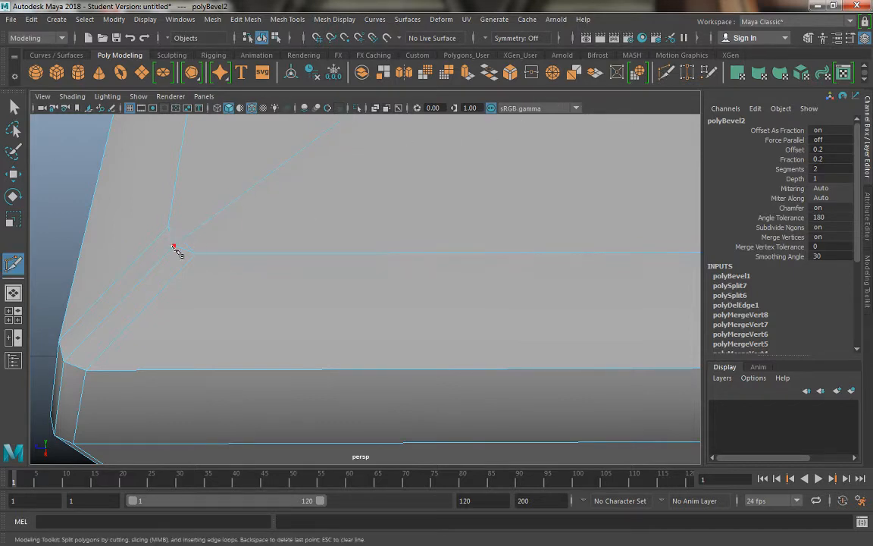
key(q)
right_click(183, 190)
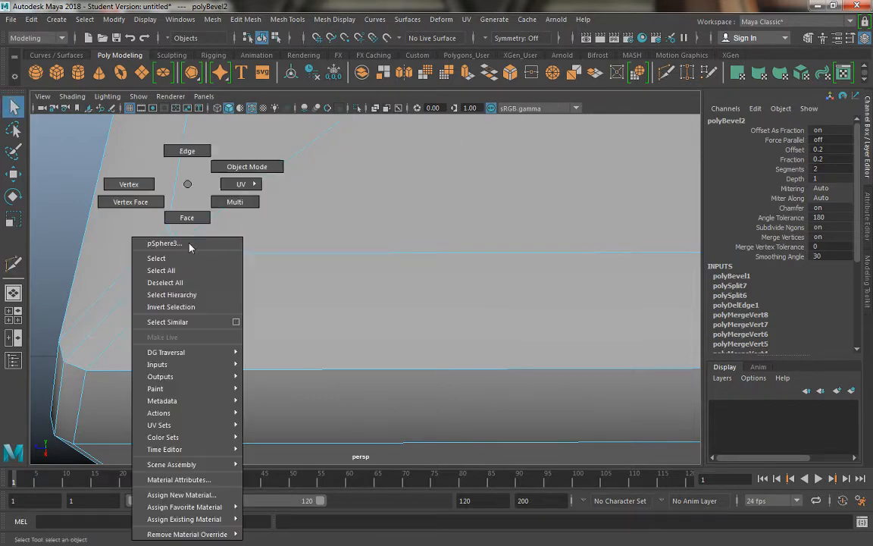
double_click(179, 237)
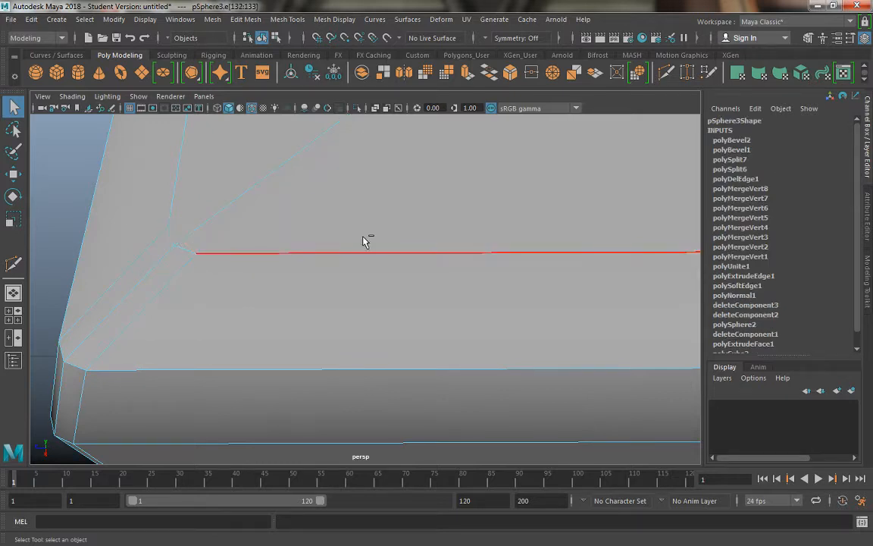
key(Delete)
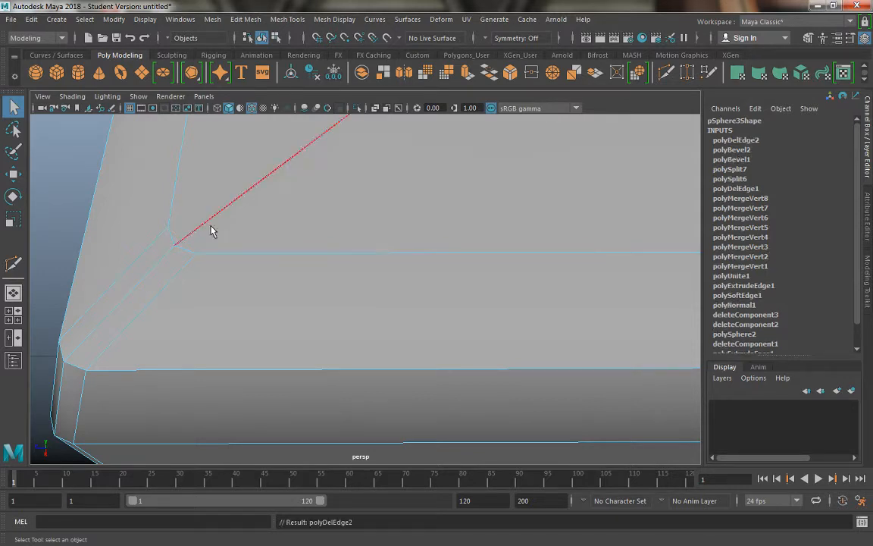
Step: Cut an edge along the top face's border from the cleaned corner's middle bevel vertex to the adjacent corner
right_drag(199, 183, 273, 161)
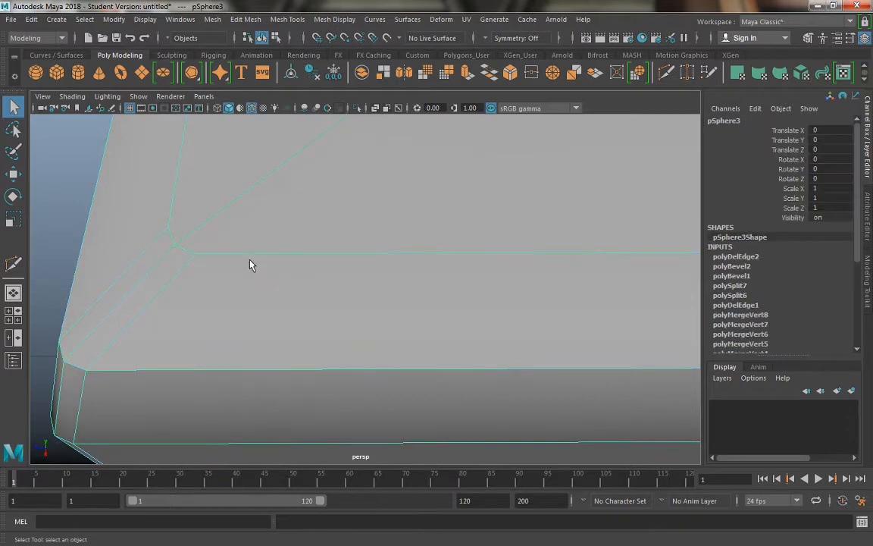
click(666, 72)
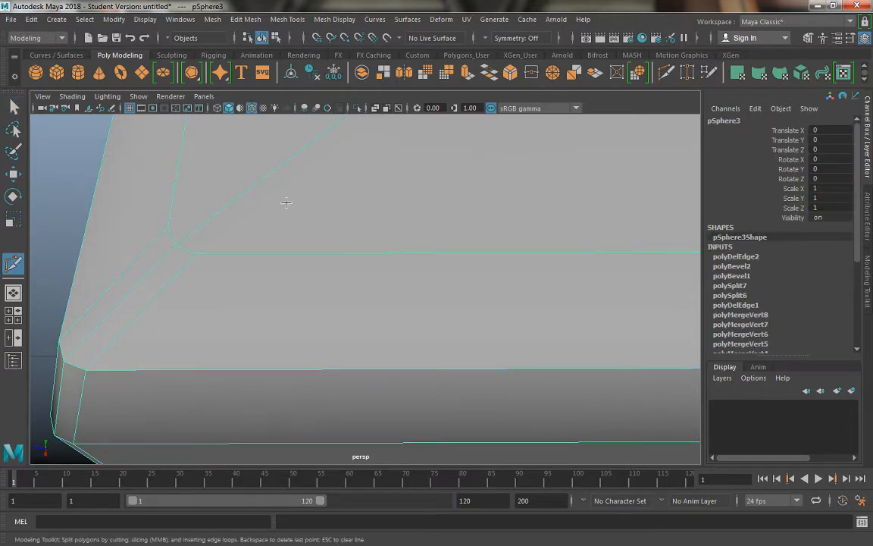
click(175, 244)
alt+middle_drag(431, 247, 240, 227)
scroll(389, 265, down, 4)
alt+middle_drag(356, 209, 335, 255)
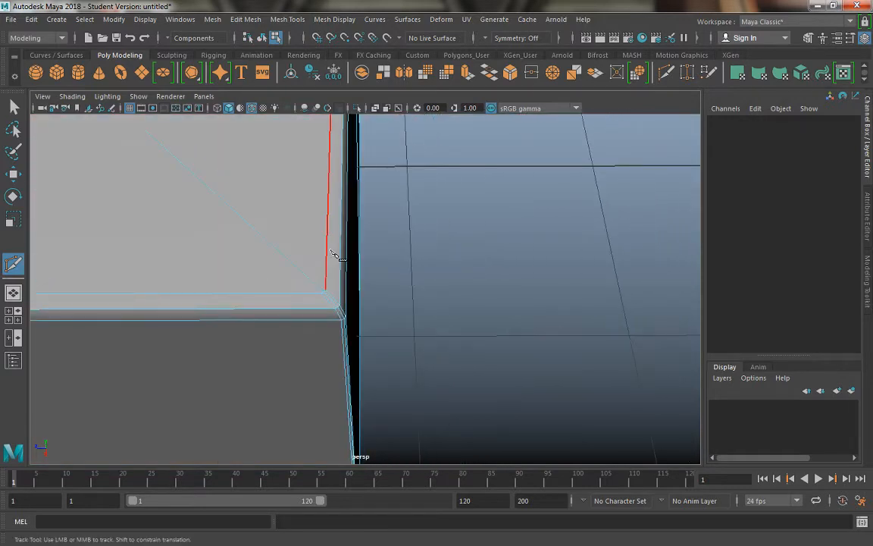
scroll(260, 258, up, 1)
scroll(277, 298, up, 4)
mouse_move(300, 304)
alt+middle_down()
mouse_move(320, 302)
mouse_move(307, 301)
alt+middle_up()
scroll(310, 305, down, 2)
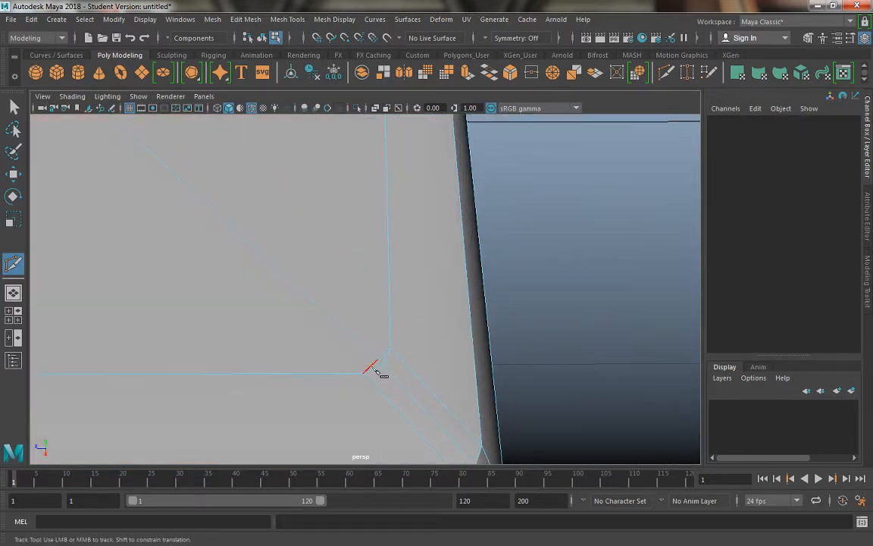
key(Return)
Step: Delete the small leftover edges beside the diagonal at the second top-face corner, where the new cut ends
click(13, 107)
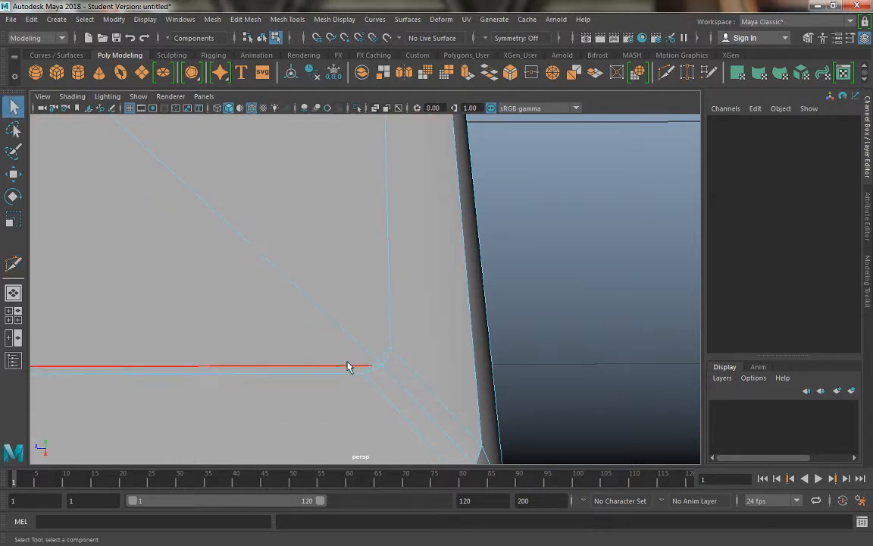
click(367, 373)
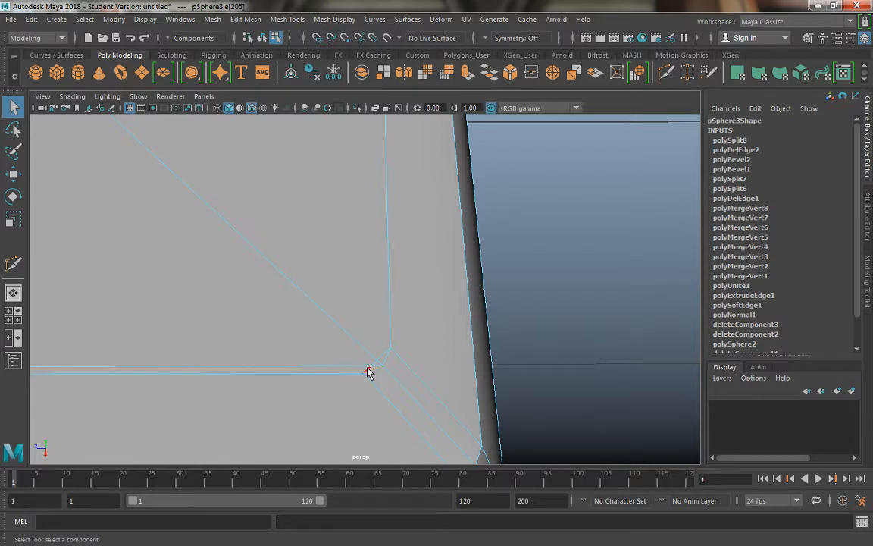
click(374, 364)
shift+click(383, 356)
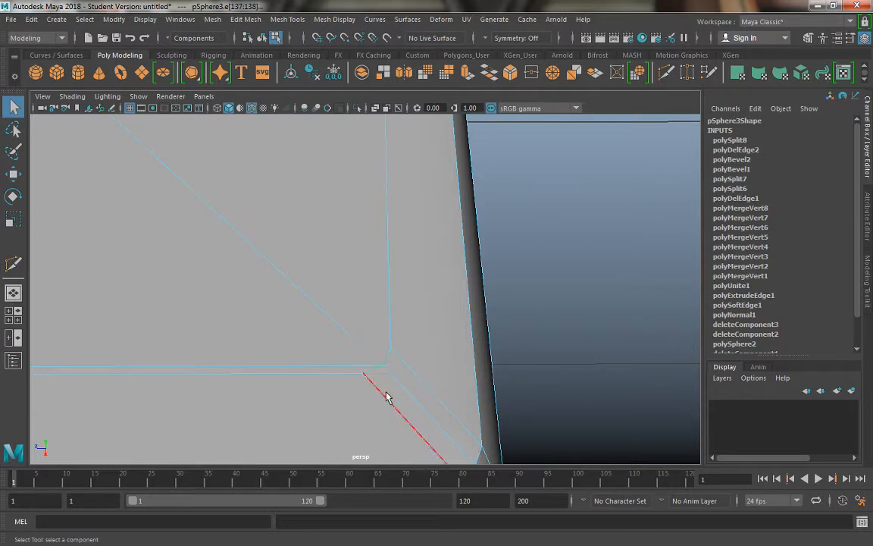
key(Delete)
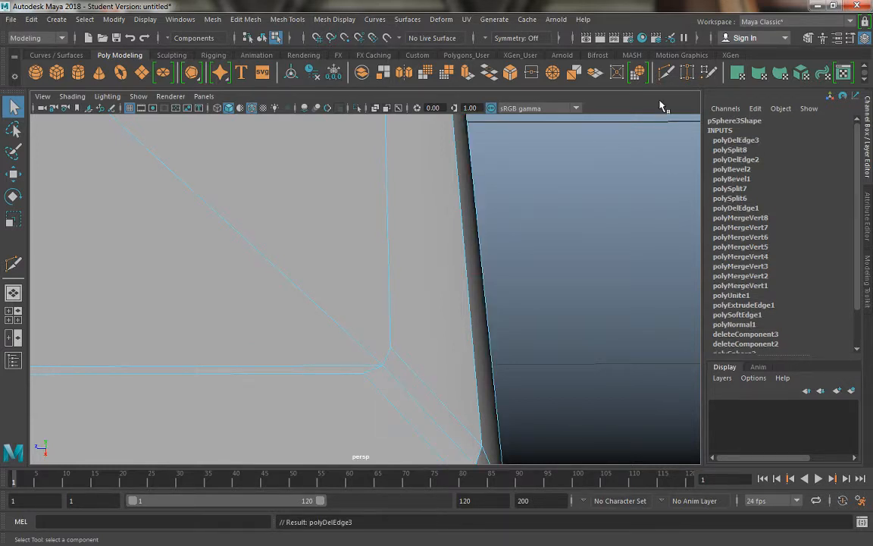
Step: Delete the small edges between the bevel and the diagonal at the third top-face corner
click(670, 75)
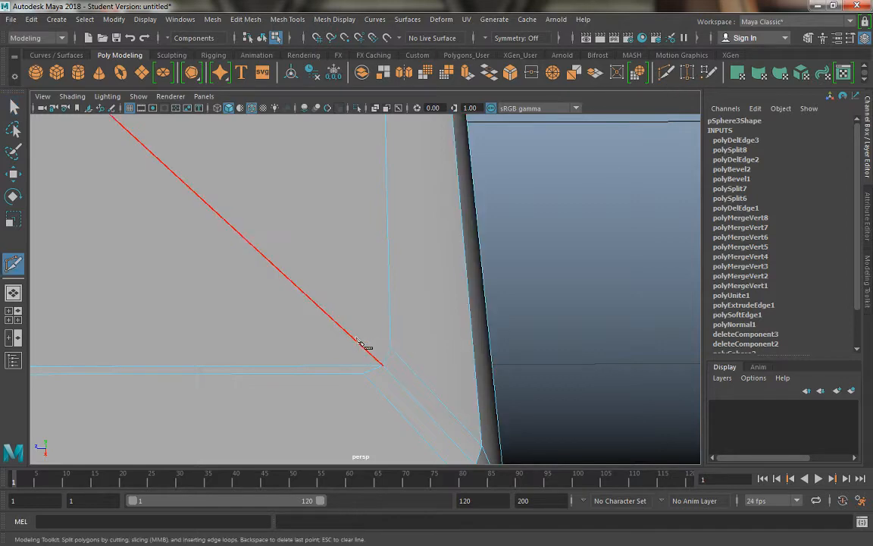
alt+middle_drag(411, 392, 329, 420)
alt+middle_drag(308, 232, 344, 341)
scroll(365, 400, up, 5)
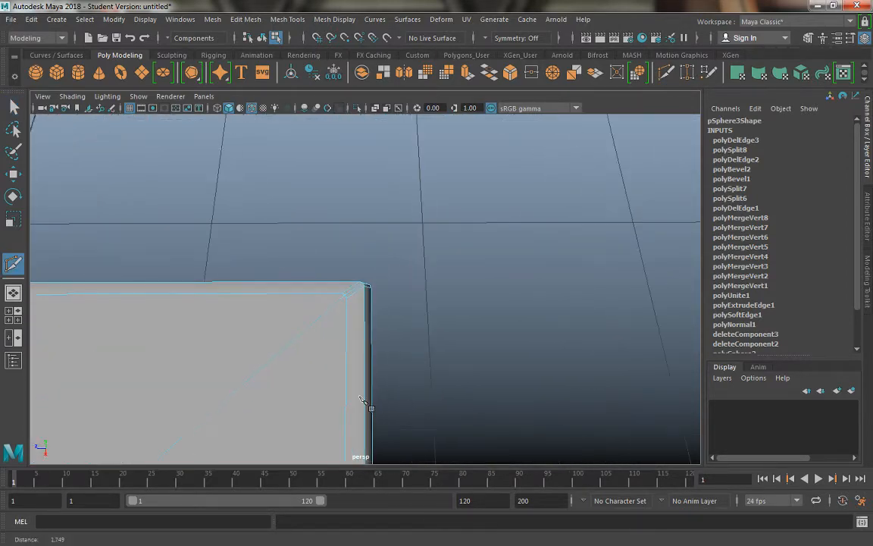
scroll(376, 390, down, 4)
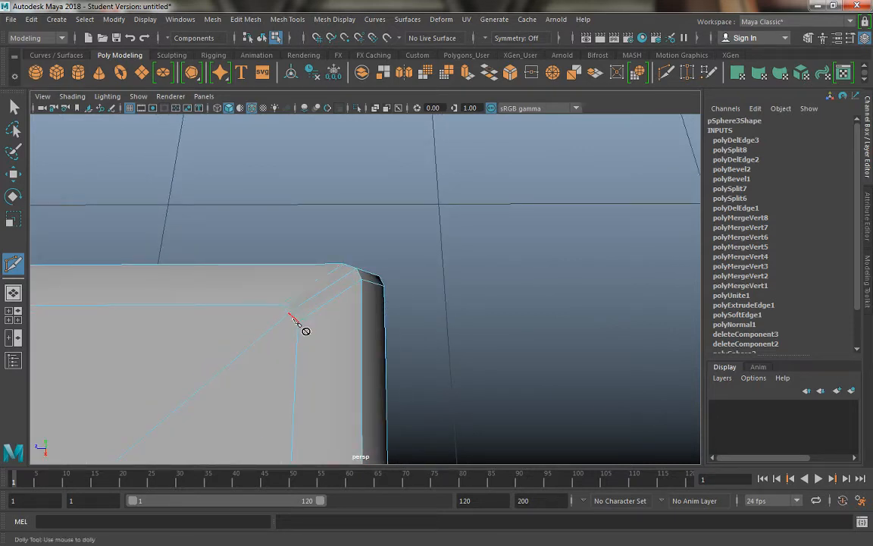
click(13, 106)
right_drag(292, 183, 292, 150)
click(290, 318)
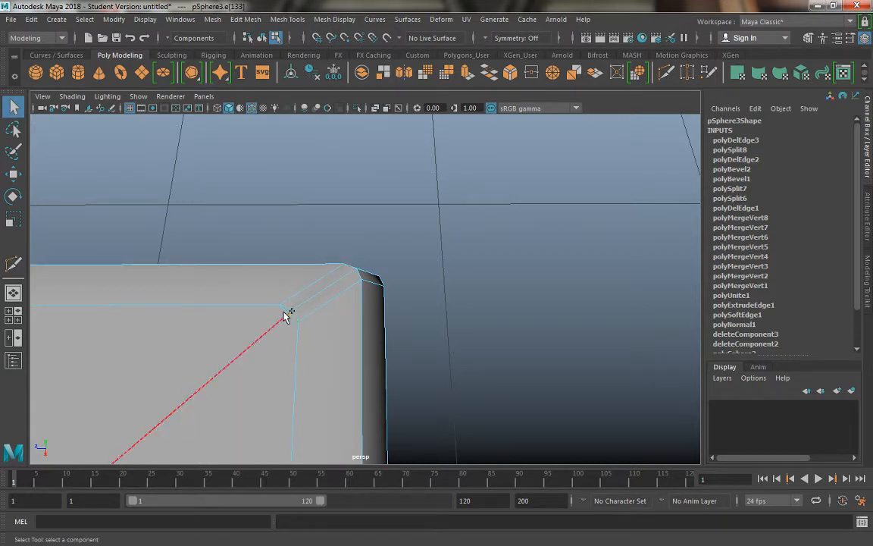
shift+click(285, 309)
key(Delete)
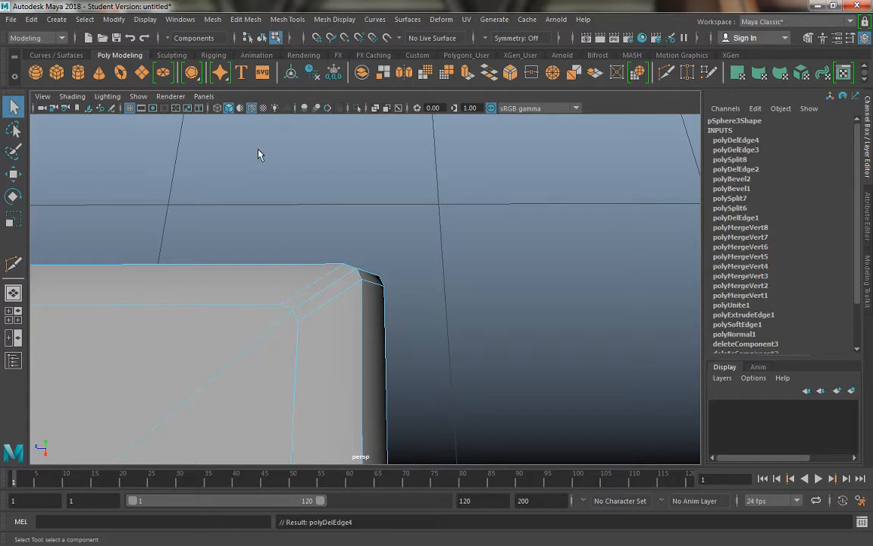
Step: Cut an edge along the top face's side border from the third corner's middle bevel vertex to the second corner
key(y)
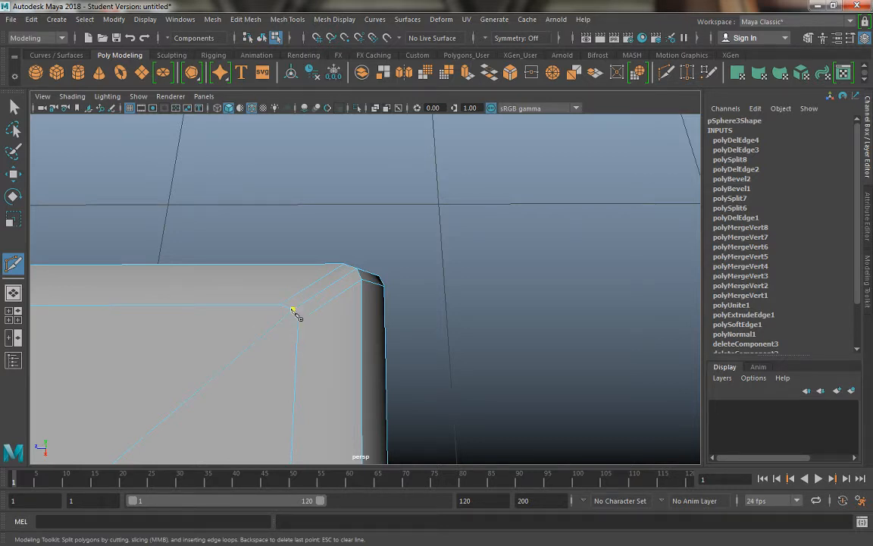
alt+middle_drag(282, 384, 363, 432)
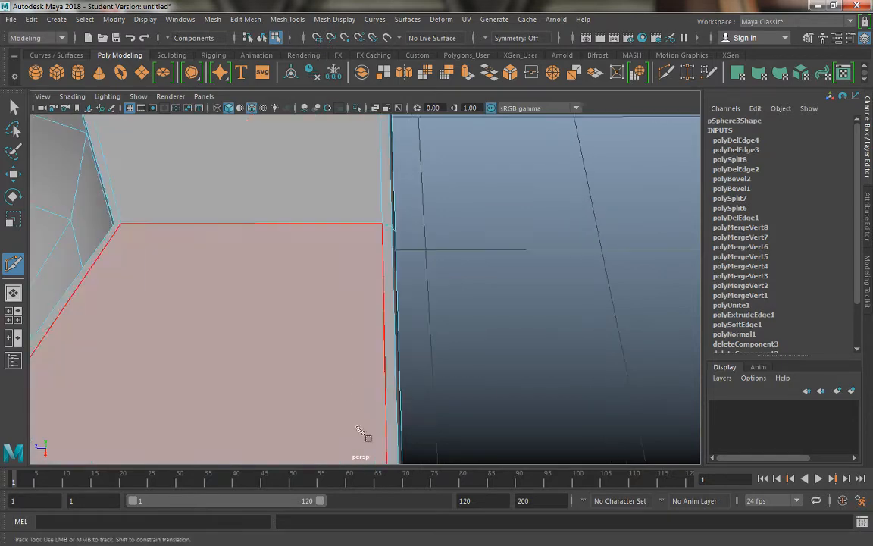
alt+right_drag(357, 427, 315, 361)
alt+middle_drag(315, 361, 306, 314)
alt+right_drag(306, 314, 317, 345)
alt+middle_drag(317, 346, 314, 329)
alt+right_drag(313, 329, 351, 441)
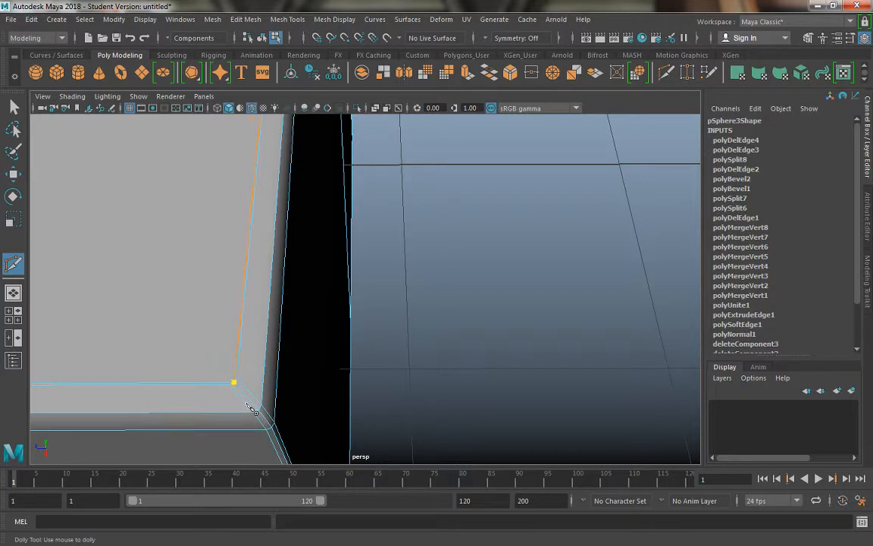
right_click(249, 407)
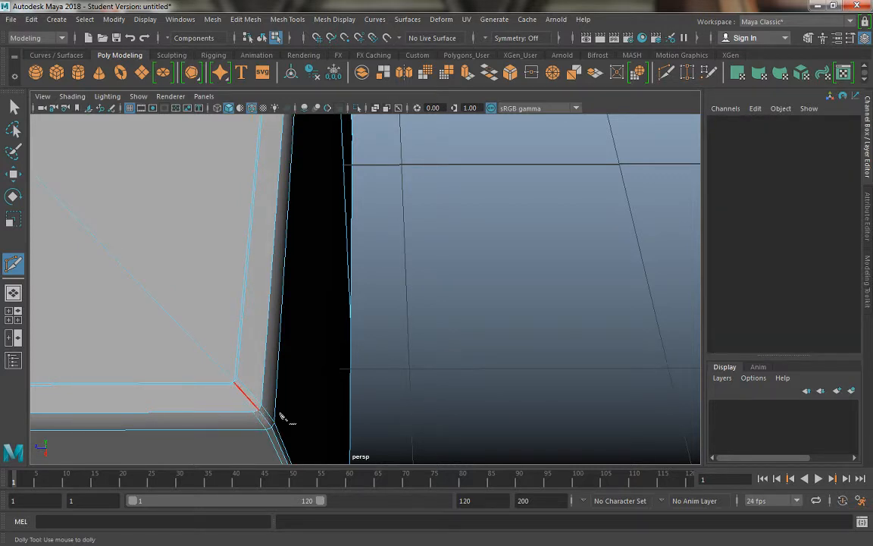
right_click(270, 400)
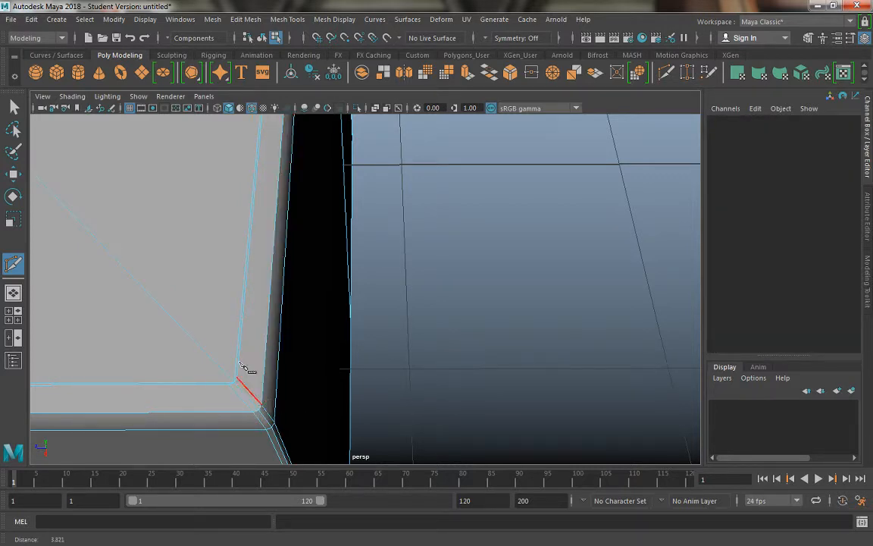
Step: Delete the small leftover edge beside the diagonal at the fourth top-face corner
alt+right_drag(242, 366, 228, 351)
alt+middle_drag(228, 351, 292, 454)
click(356, 288)
alt+right_drag(254, 298, 361, 454)
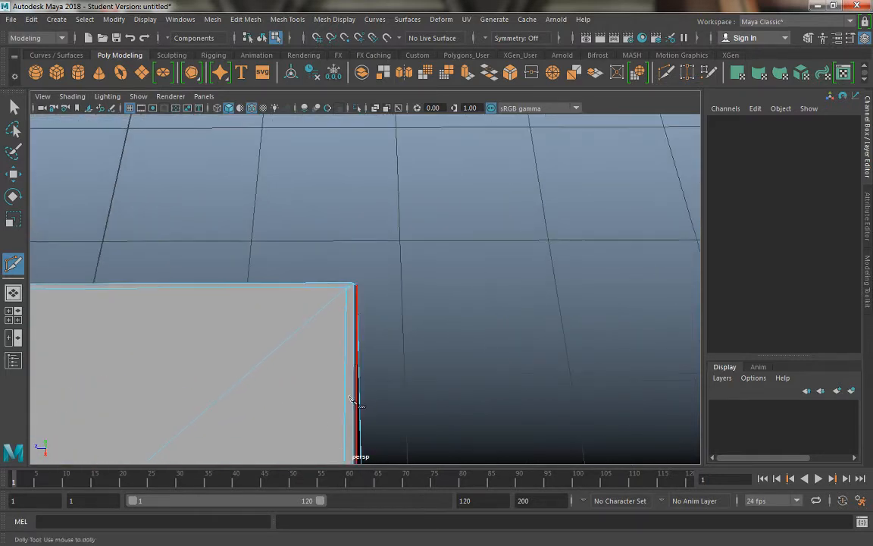
alt+right_drag(282, 292, 362, 436)
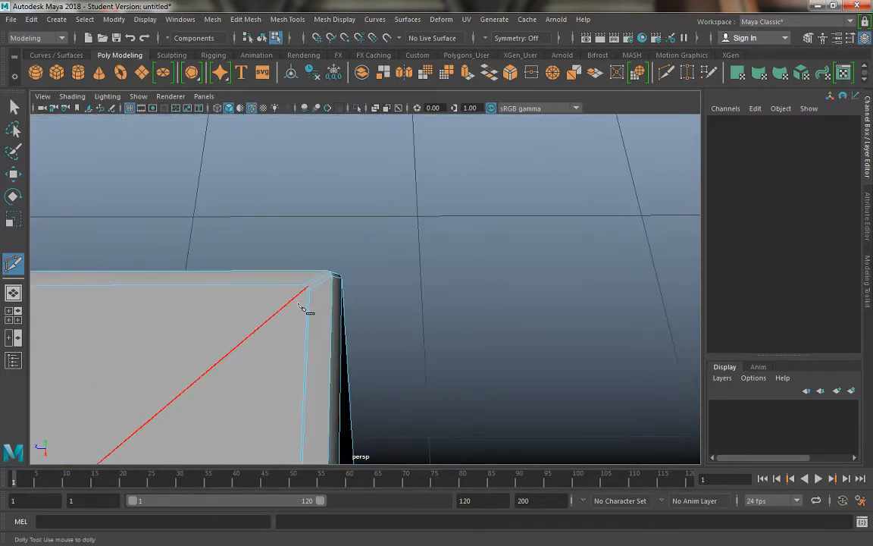
alt+right_drag(302, 294, 294, 318)
alt+right_drag(212, 312, 396, 342)
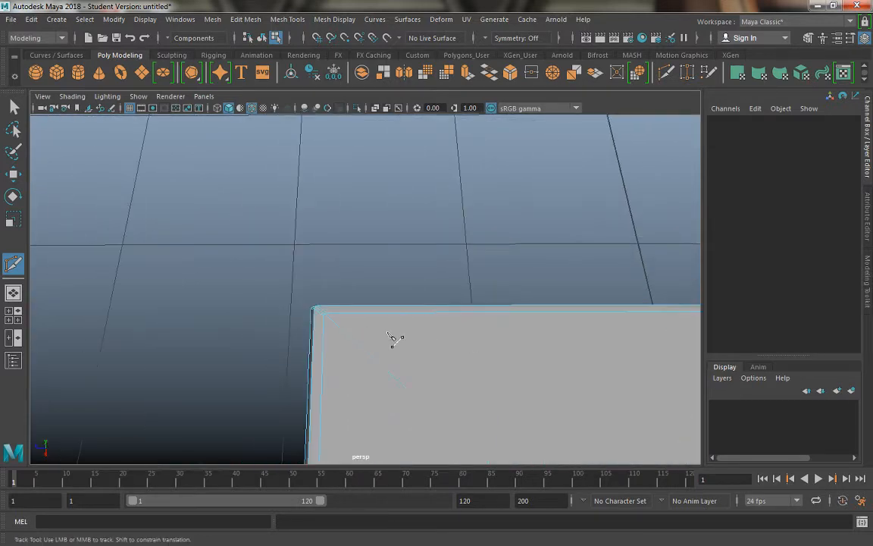
key(q)
alt+right_drag(320, 361, 354, 416)
alt+middle_drag(307, 351, 304, 304)
alt+right_drag(307, 318, 329, 402)
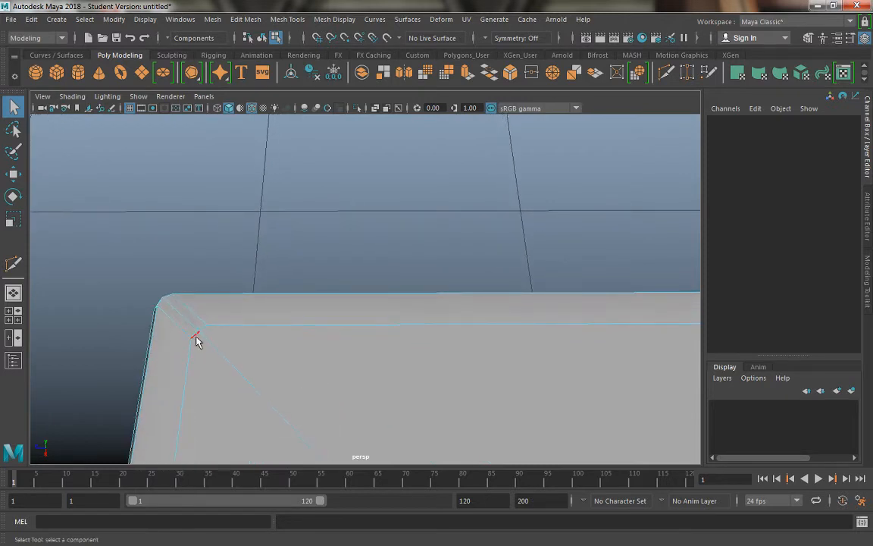
click(201, 334)
key(Delete)
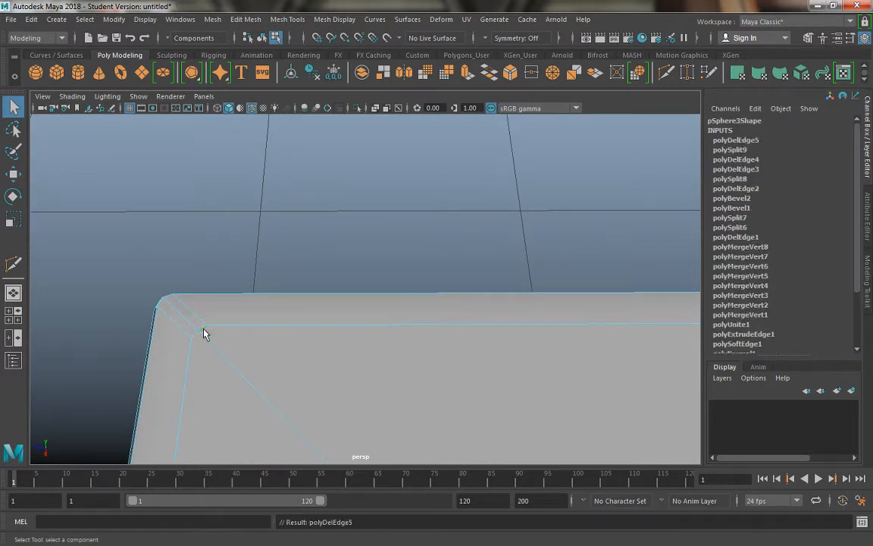
Step: Cut an edge along the top face's border from the fourth corner's middle bevel vertex to the adjacent corner
click(667, 73)
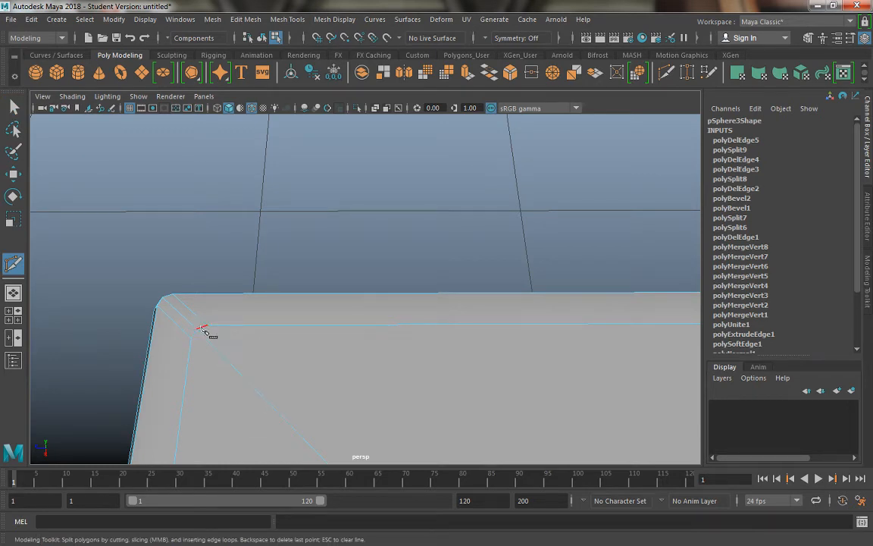
scroll(275, 336, down, 5)
alt+middle_drag(275, 335, 45, 315)
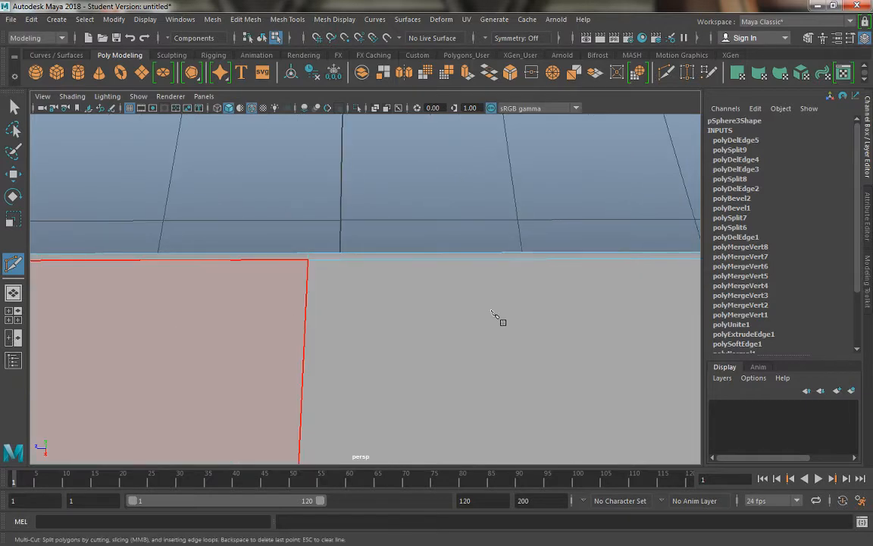
alt+middle_drag(496, 316, 337, 341)
scroll(396, 364, up, 1)
alt+right_drag(395, 363, 448, 348)
alt+middle_drag(448, 349, 394, 346)
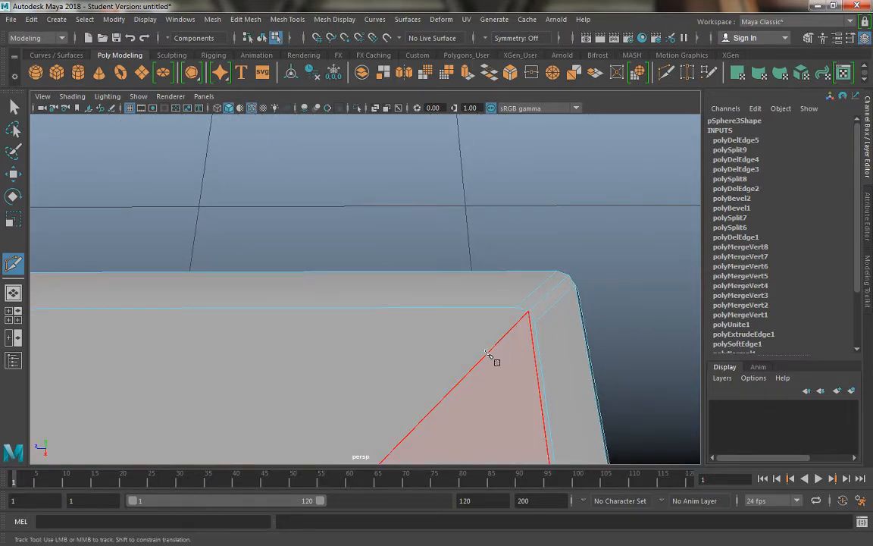
alt+right_drag(414, 427, 387, 402)
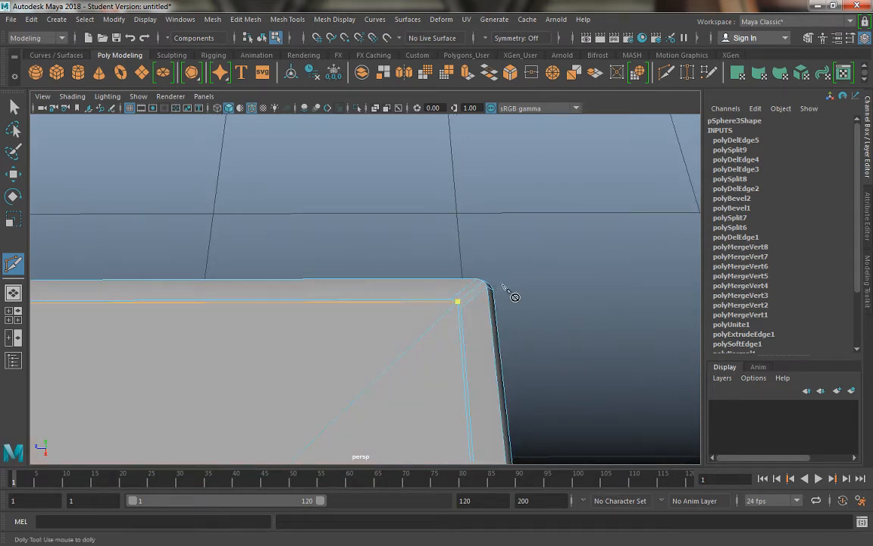
key(ctrl+z)
alt+right_drag(376, 344, 326, 325)
alt+middle_drag(328, 327, 492, 303)
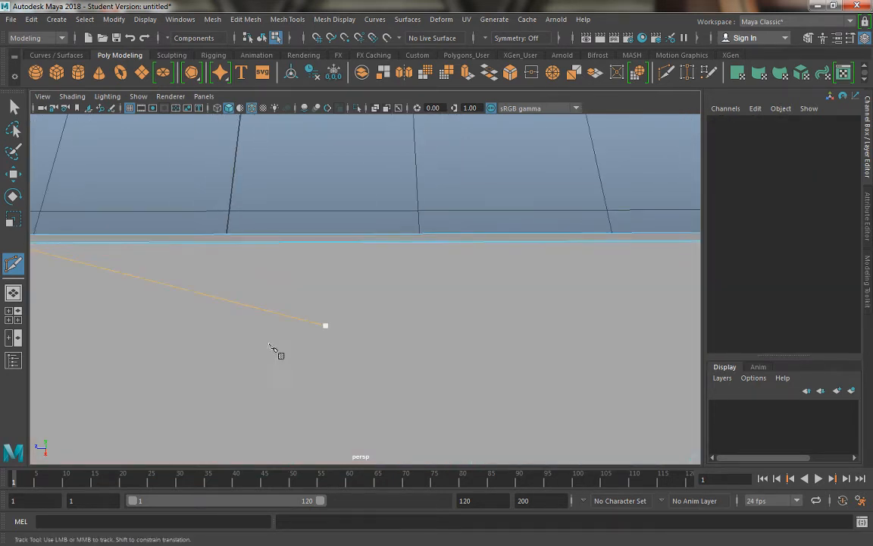
alt+middle_drag(273, 348, 425, 372)
alt+middle_drag(205, 290, 423, 320)
alt+middle_drag(295, 347, 428, 348)
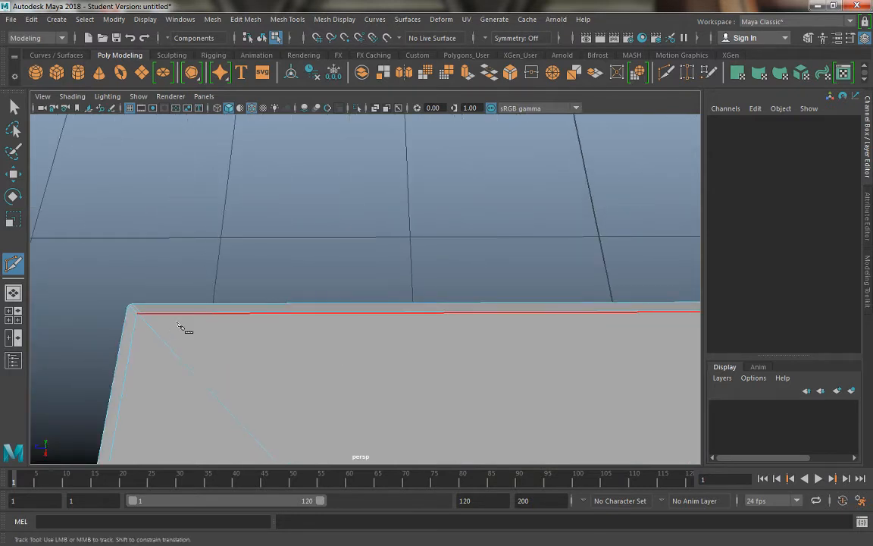
click(13, 107)
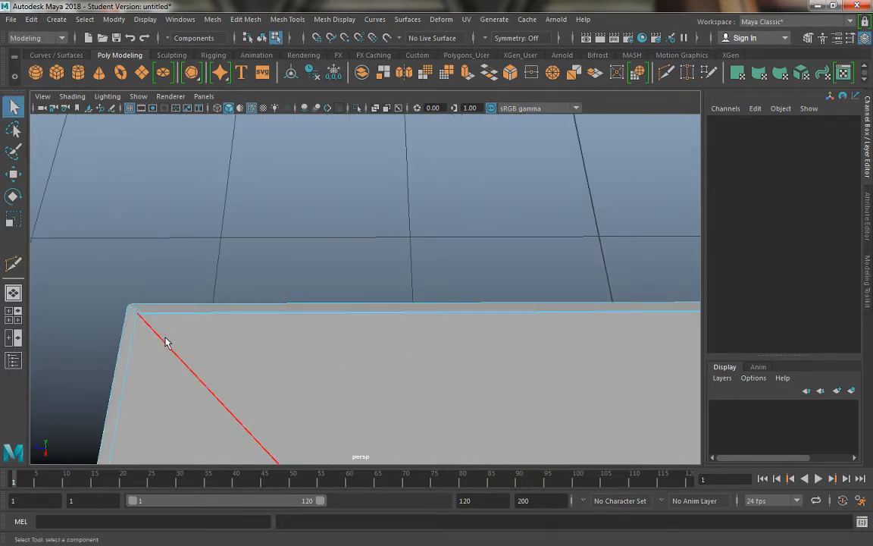
alt+drag(167, 342, 147, 298)
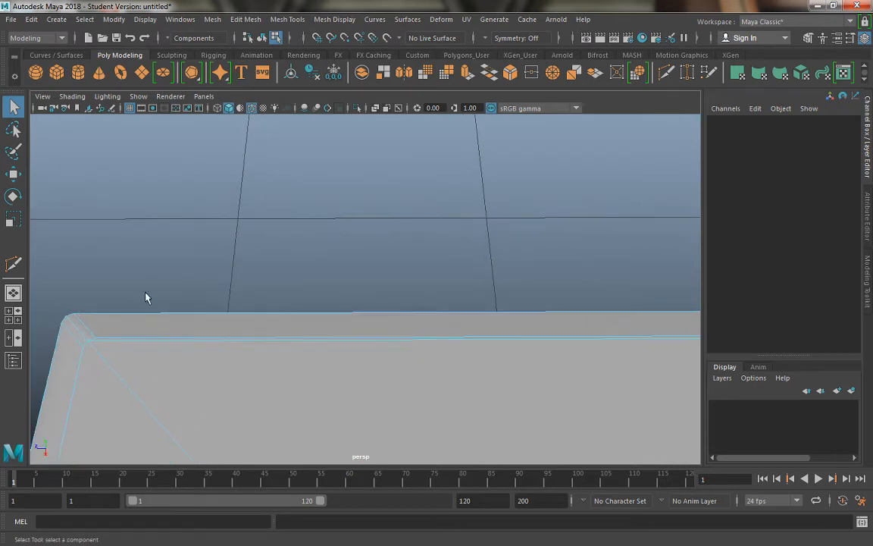
Step: Cut an edge along the top face's remaining side border from the fourth corner's middle bevel vertex to the first corner
click(667, 73)
scroll(228, 258, down, 3)
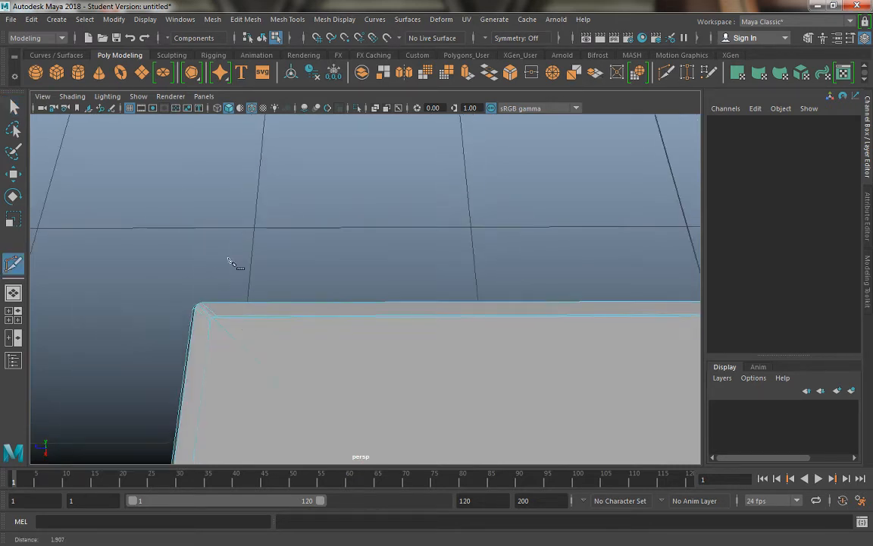
click(206, 315)
alt+middle_drag(243, 326, 291, 278)
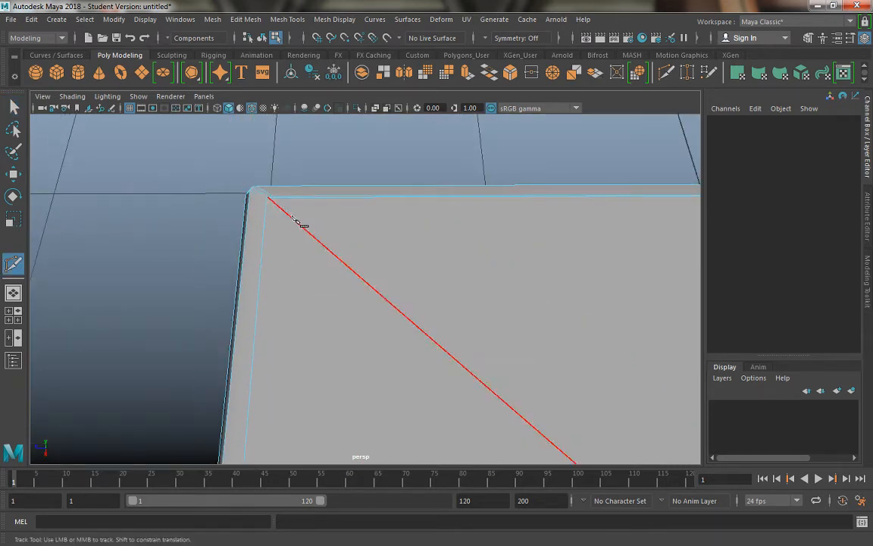
click(287, 214)
scroll(300, 346, down, 3)
alt+middle_drag(370, 455, 297, 311)
scroll(301, 371, up, 3)
scroll(311, 395, up, 3)
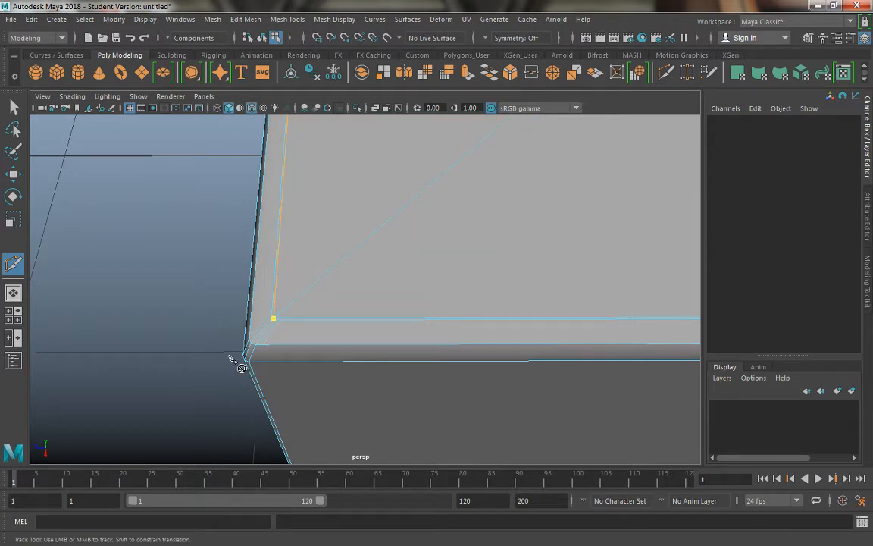
click(13, 107)
Step: Switch back to object mode and compare the rebuilt cube with the original Boolean cube
scroll(261, 380, down, 5)
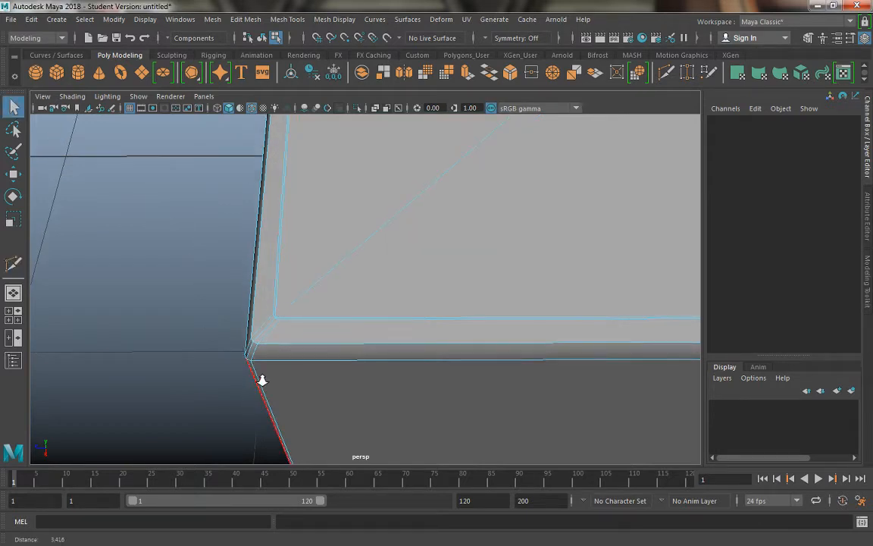
scroll(386, 316, down, 10)
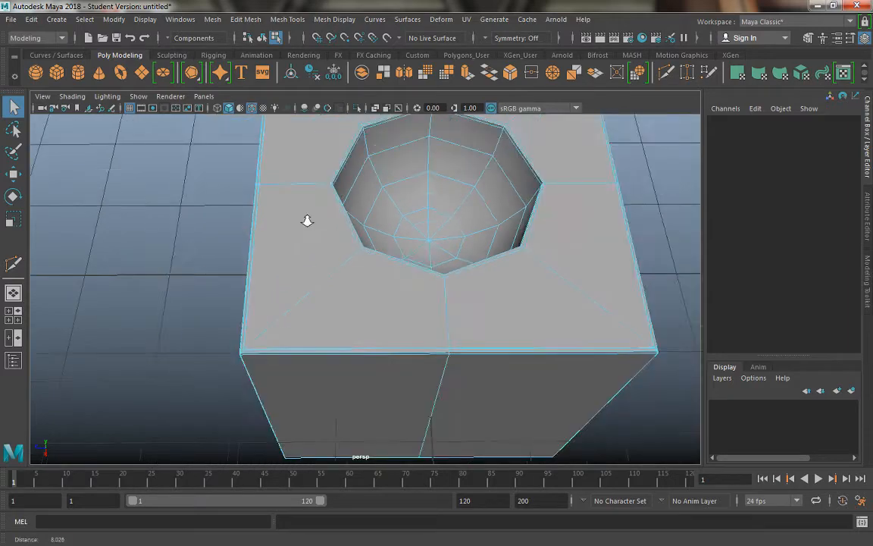
alt+drag(419, 334, 310, 170)
alt+drag(296, 212, 511, 381)
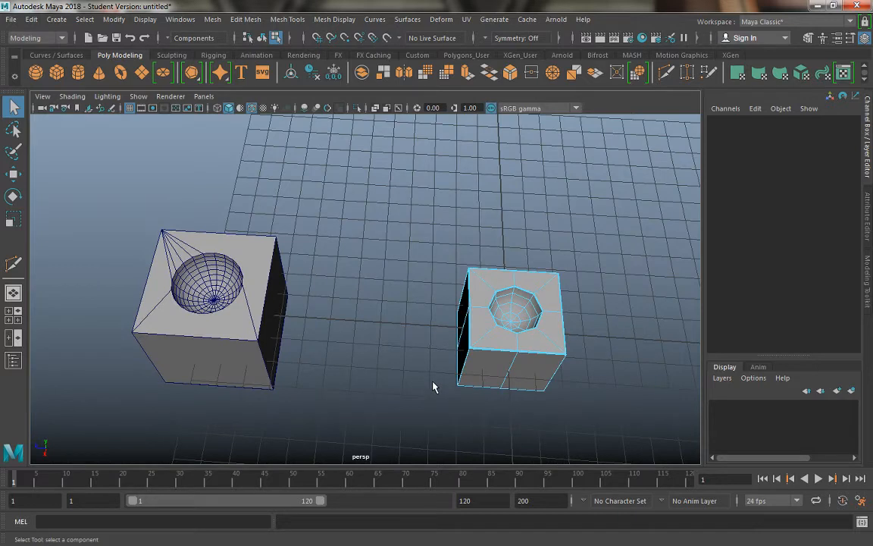
right_drag(516, 292, 581, 167)
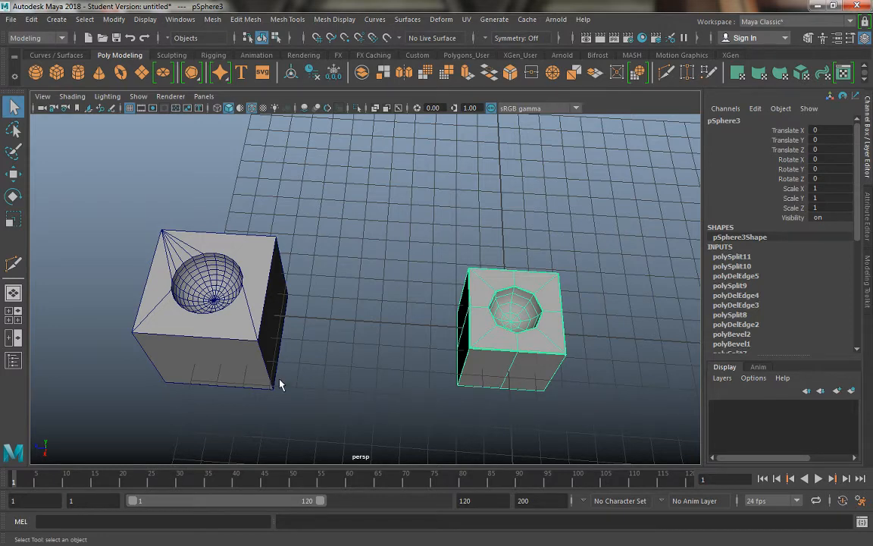
click(212, 314)
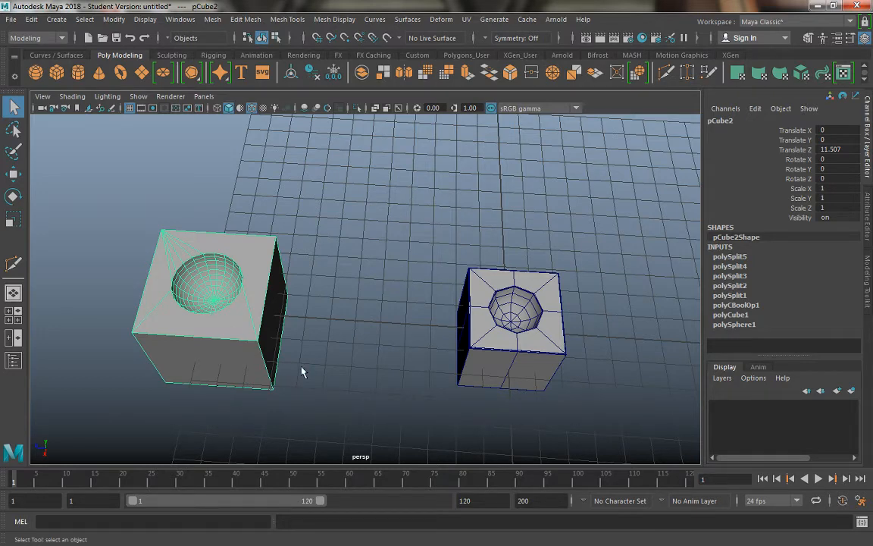
alt+middle_drag(302, 371, 266, 385)
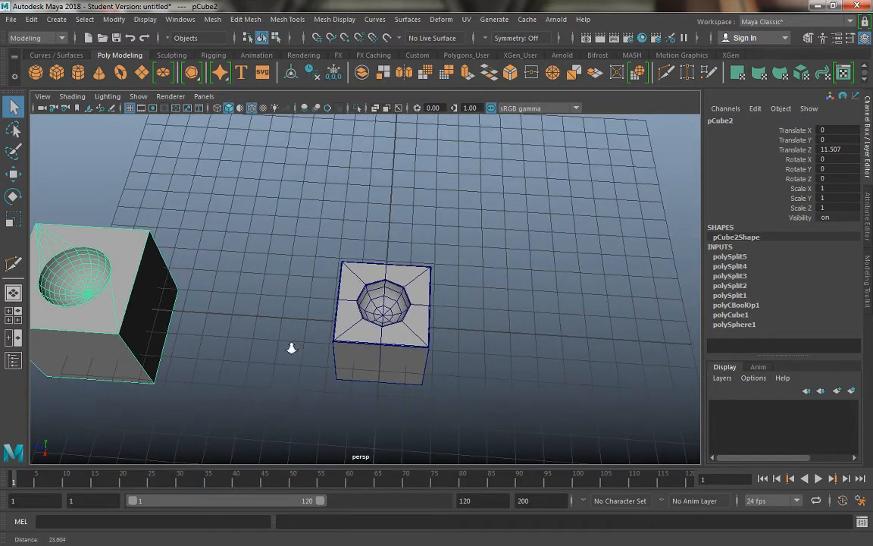
alt+right_drag(291, 348, 315, 380)
alt+middle_drag(282, 360, 400, 387)
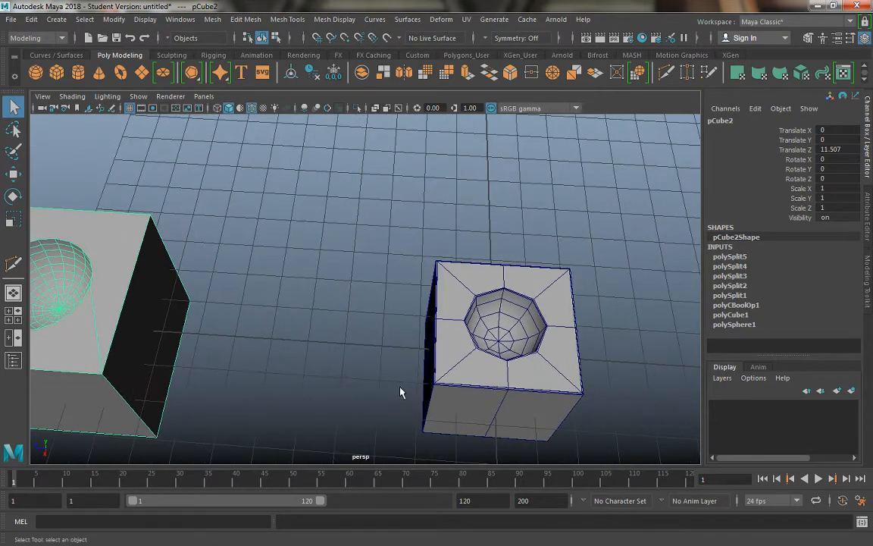
alt+drag(400, 392, 328, 377)
Step: Select the rebuilt cube, turn on its smooth mesh preview, and clear the selection
click(316, 384)
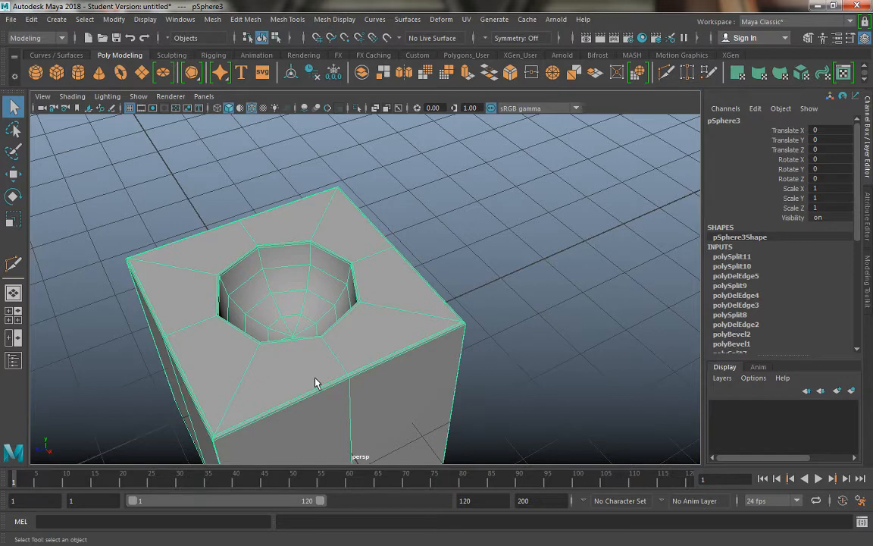
alt+drag(252, 364, 345, 332)
scroll(341, 341, up, 3)
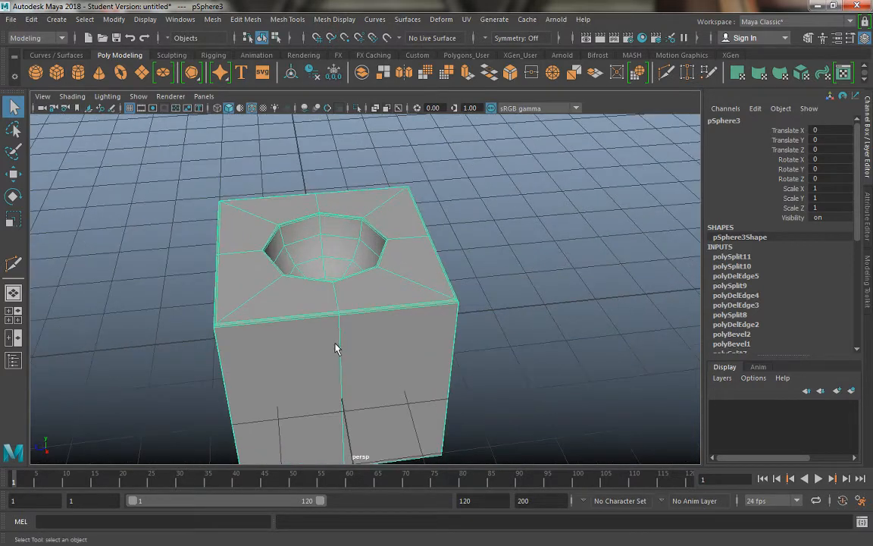
key(3)
click(460, 194)
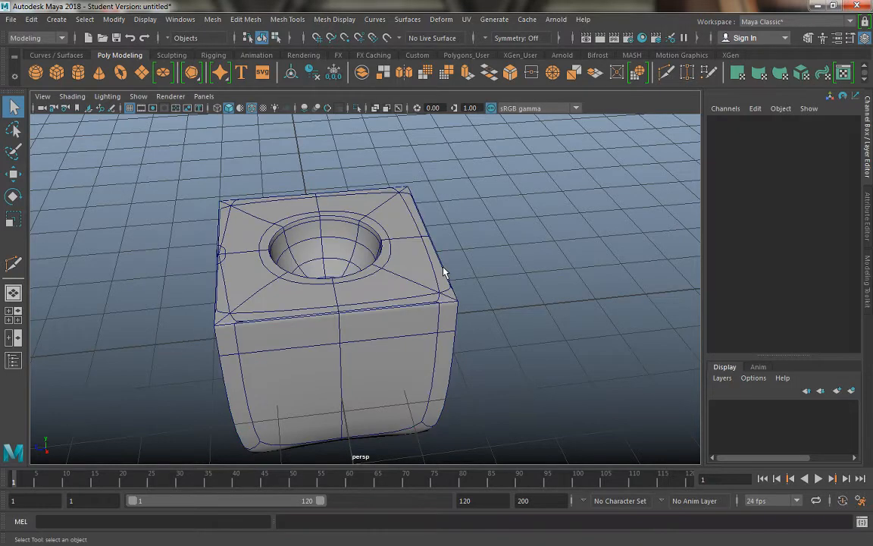
Step: Inspect the smoothed cube's cavity rim, top border edges and corners from several sides
alt+drag(385, 300, 439, 307)
alt+middle_drag(284, 303, 362, 302)
alt+right_drag(362, 302, 375, 394)
alt+drag(374, 395, 399, 360)
click(396, 360)
alt+middle_drag(376, 352, 386, 333)
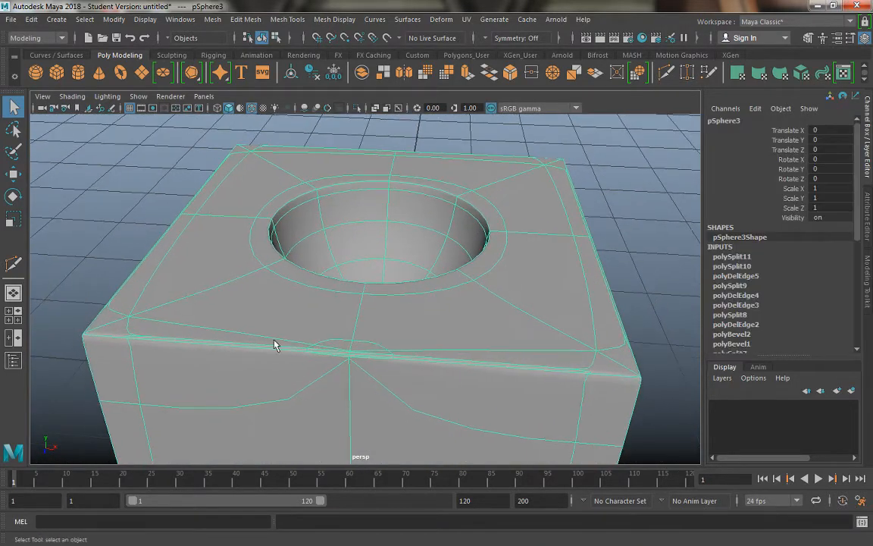
alt+drag(275, 345, 308, 357)
alt+middle_drag(313, 360, 368, 320)
alt+right_drag(303, 364, 316, 407)
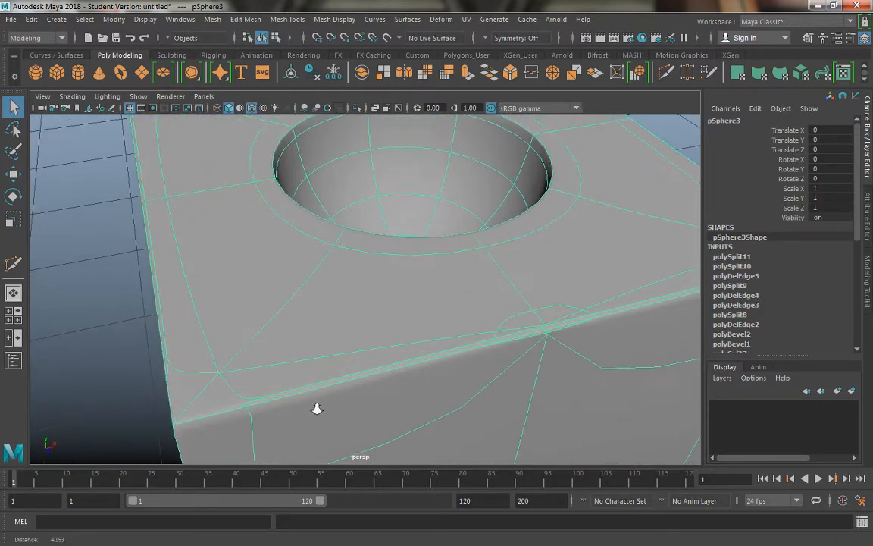
alt+middle_drag(312, 390, 366, 337)
alt+right_drag(366, 337, 232, 271)
alt+drag(231, 270, 443, 402)
alt+drag(363, 325, 326, 339)
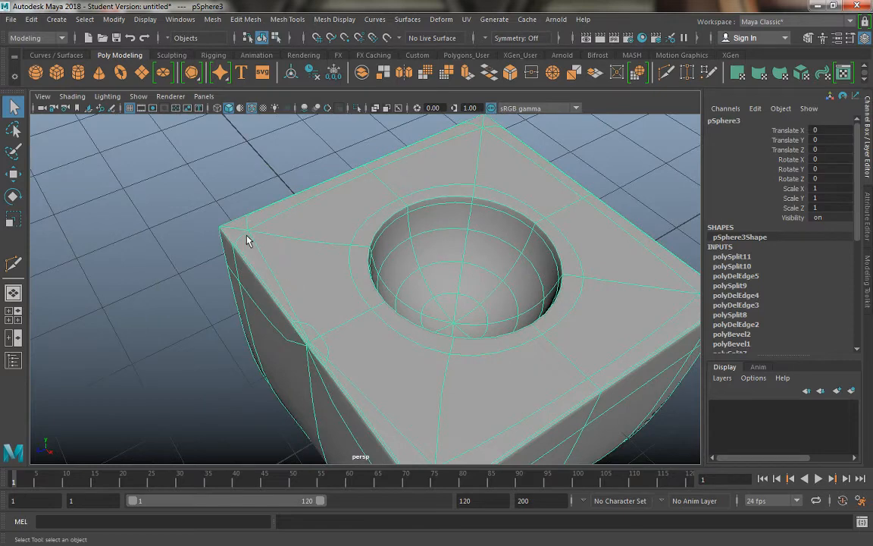
alt+drag(356, 258, 307, 262)
scroll(408, 298, down, 4)
alt+drag(492, 279, 454, 338)
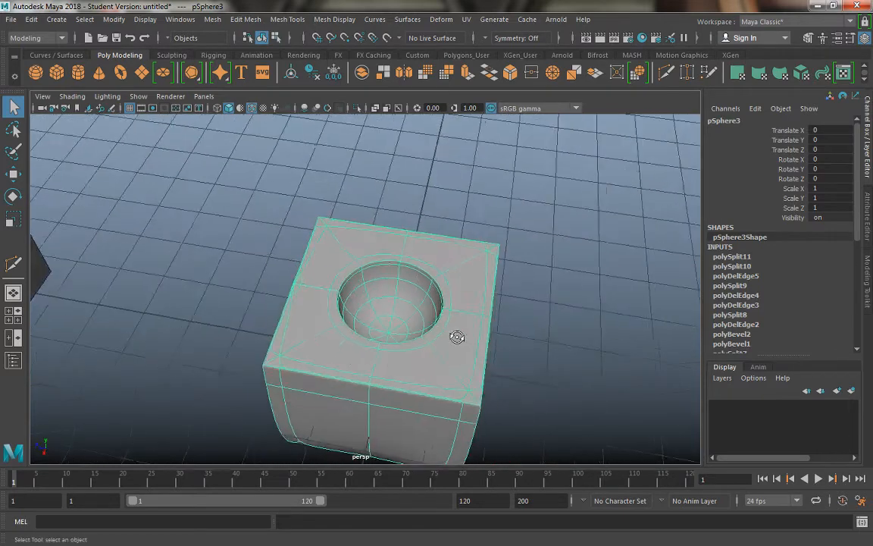
alt+drag(348, 362, 342, 303)
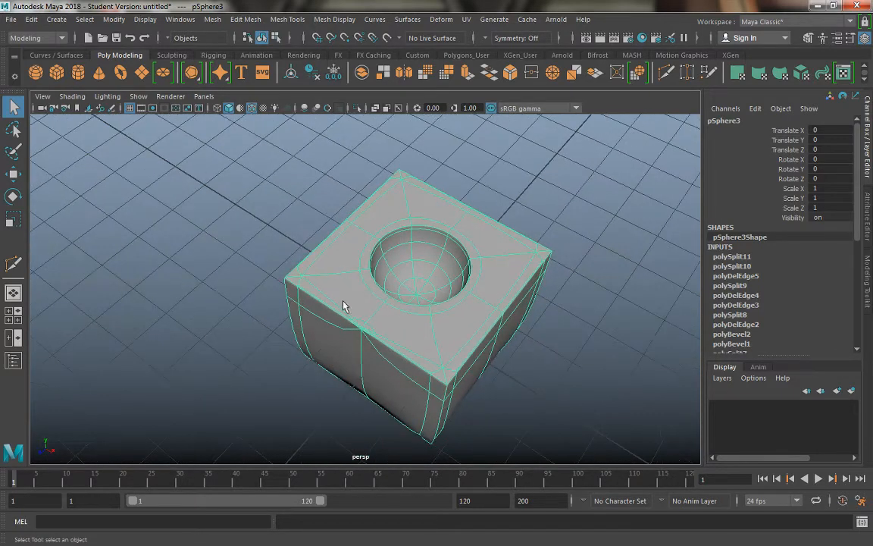
alt+right_drag(343, 302, 419, 361)
Step: Select the short stray edge loop around the top border's midpoint and delete it with smooth preview off
right_drag(356, 248, 419, 149)
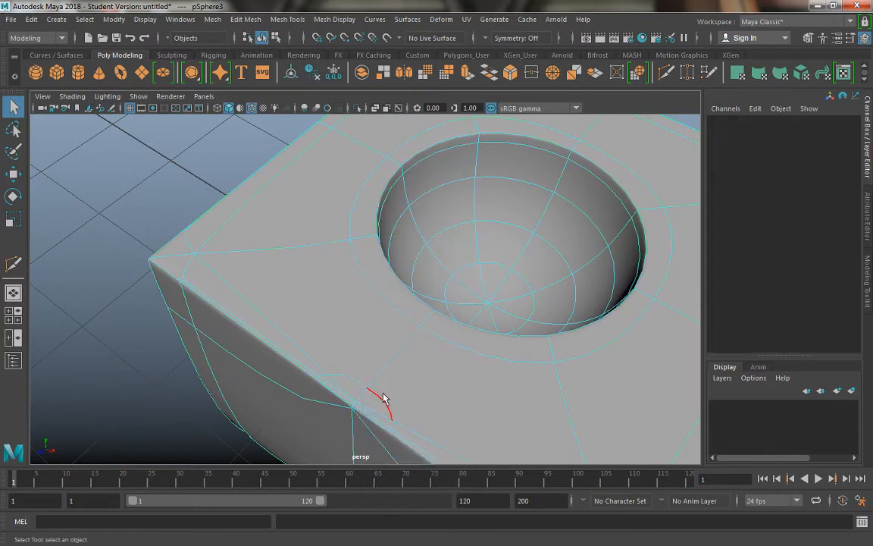
double_click(382, 393)
alt+drag(383, 445, 427, 430)
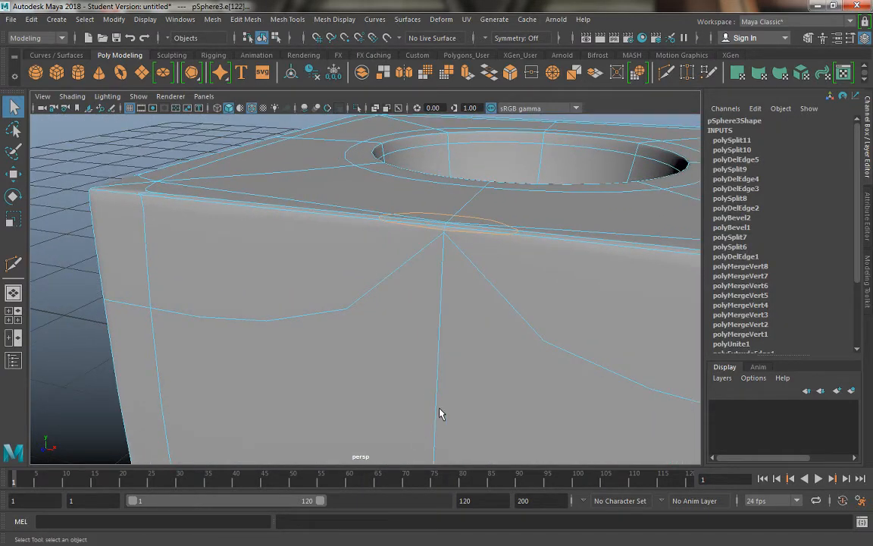
key(1)
alt+drag(406, 374, 394, 380)
alt+right_drag(394, 380, 421, 456)
key(ctrl+Delete)
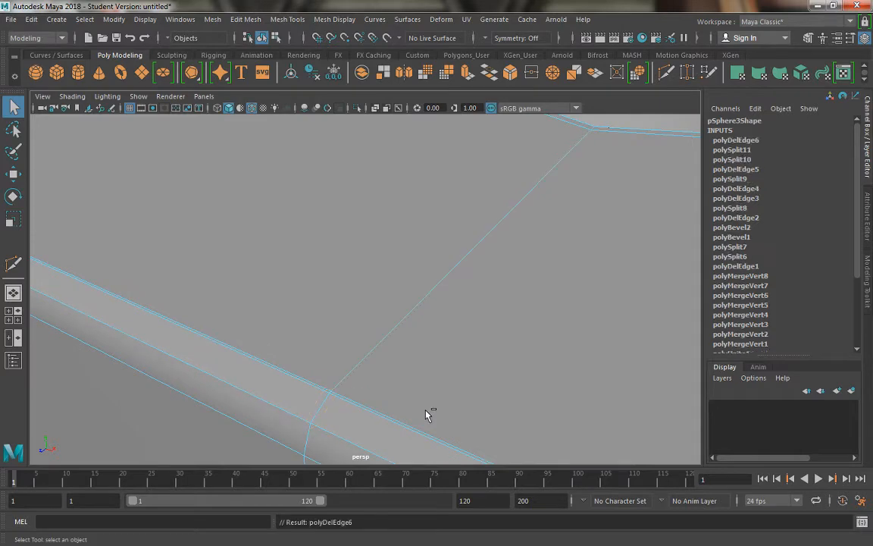
Step: Turn smooth mesh preview back on and check the cube's top edges and corner
alt+right_drag(399, 407, 253, 209)
key(3)
alt+drag(253, 292, 382, 310)
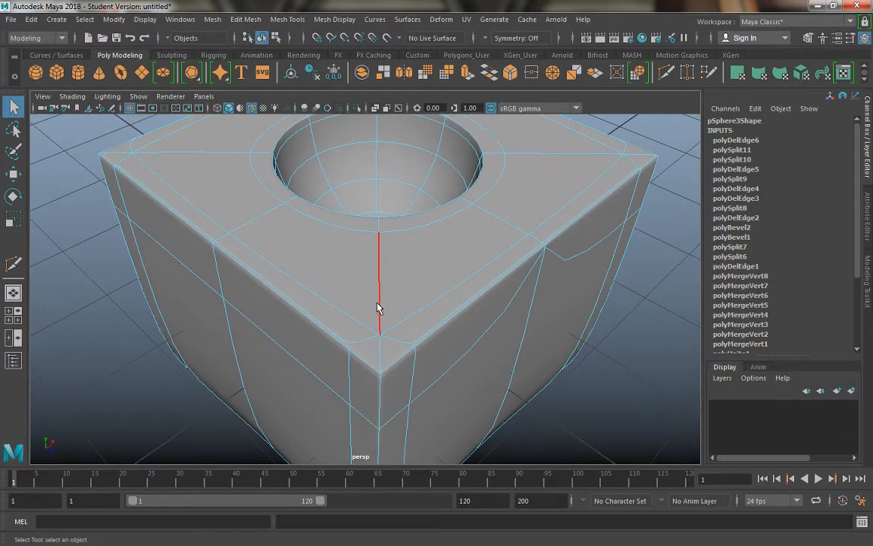
Step: Compare the cube's top front corner with smooth mesh preview off and on
key(1)
alt+right_drag(357, 304, 425, 440)
alt+middle_drag(424, 440, 386, 363)
alt+right_drag(386, 362, 417, 448)
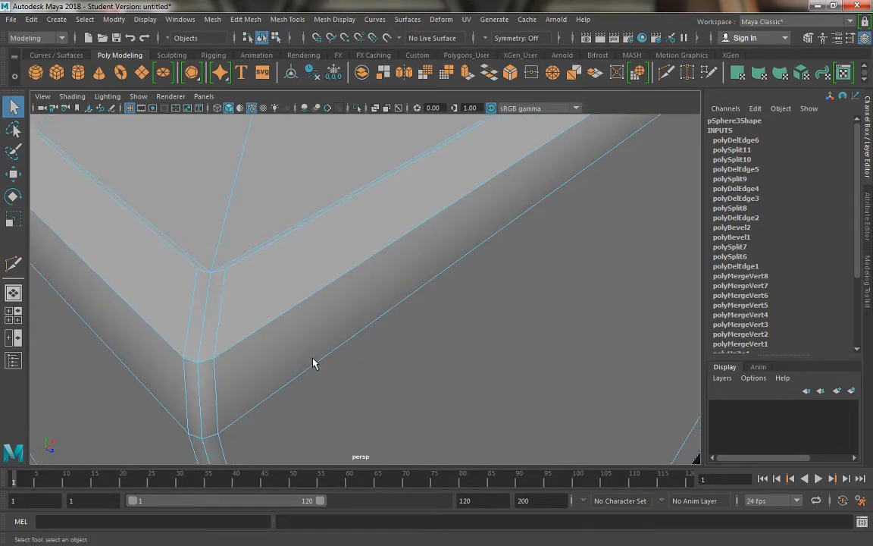
key(3)
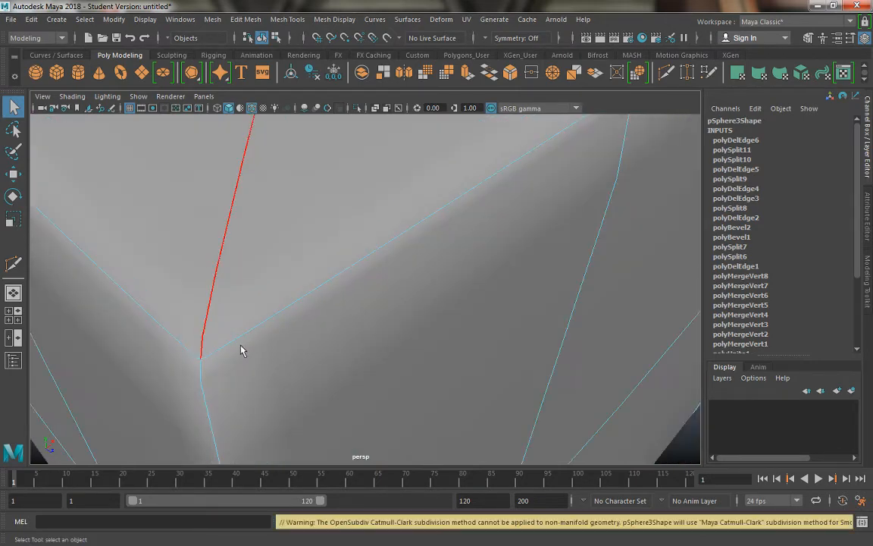
alt+drag(241, 350, 175, 227)
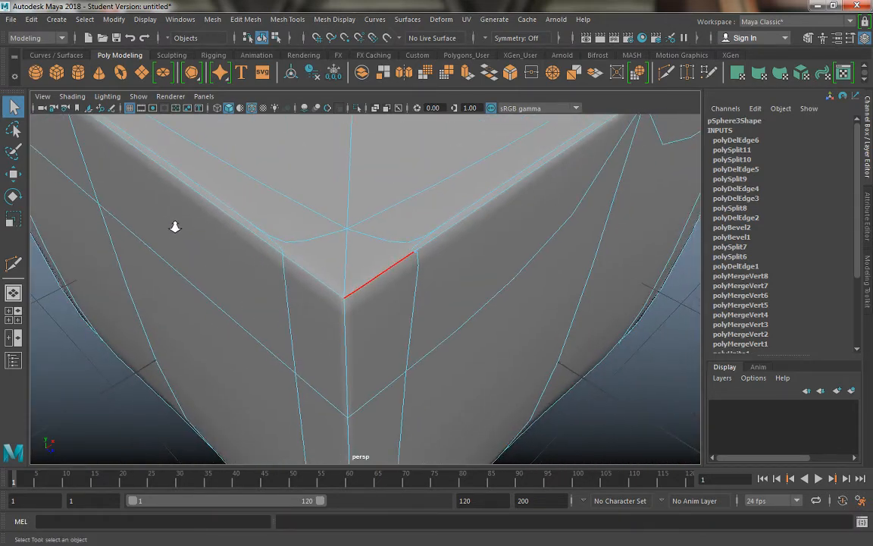
click(288, 244)
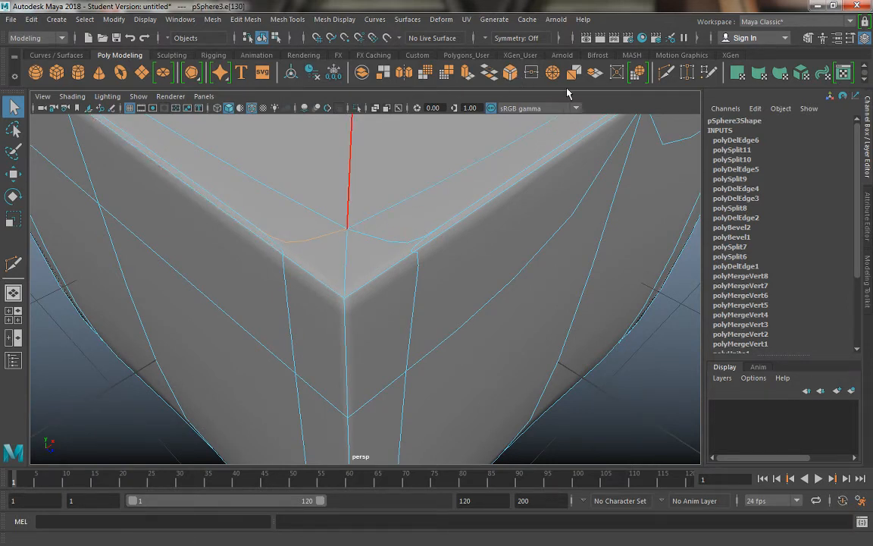
click(666, 72)
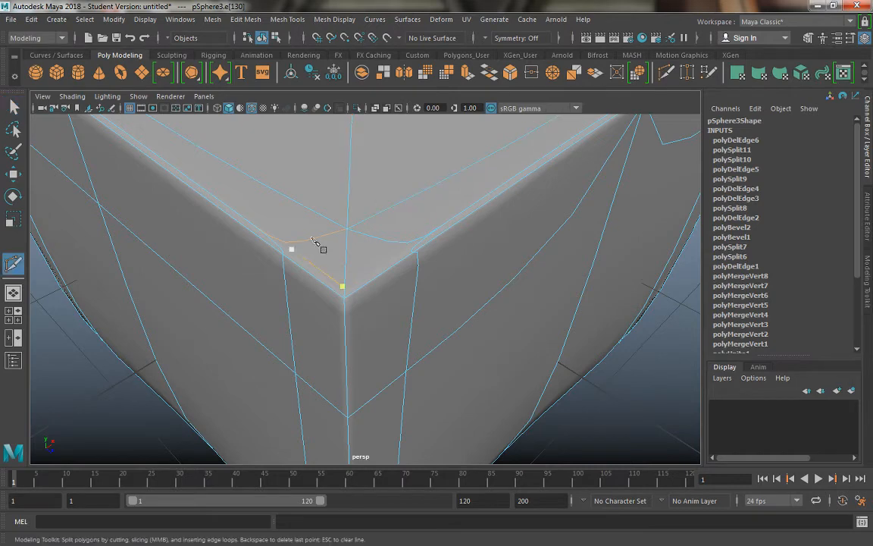
key(1)
alt+right_drag(281, 215, 379, 345)
alt+middle_drag(294, 291, 305, 286)
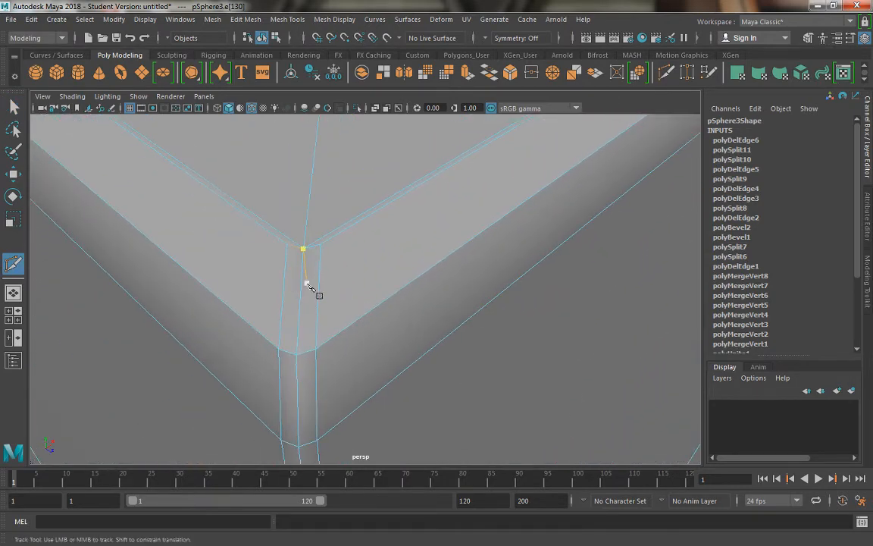
alt+drag(331, 296, 302, 273)
alt+right_drag(303, 268, 338, 340)
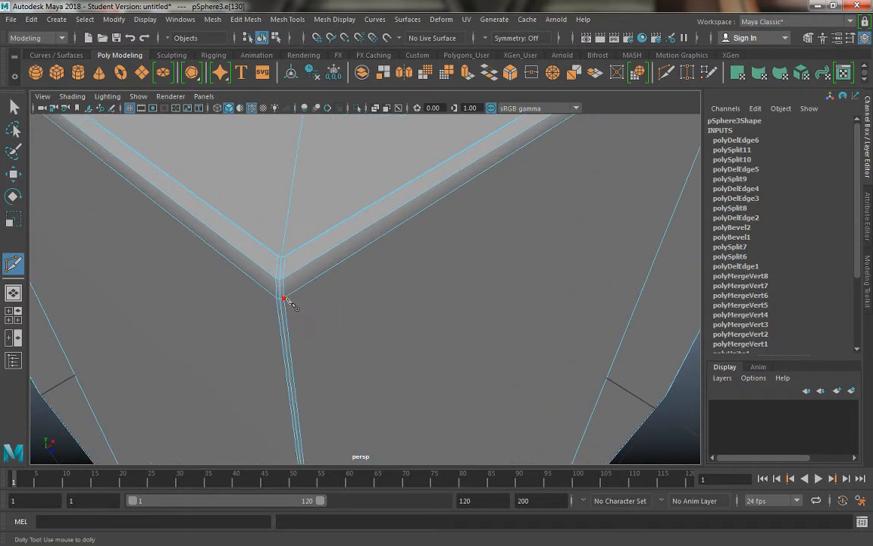
alt+middle_drag(285, 270, 300, 263)
key(3)
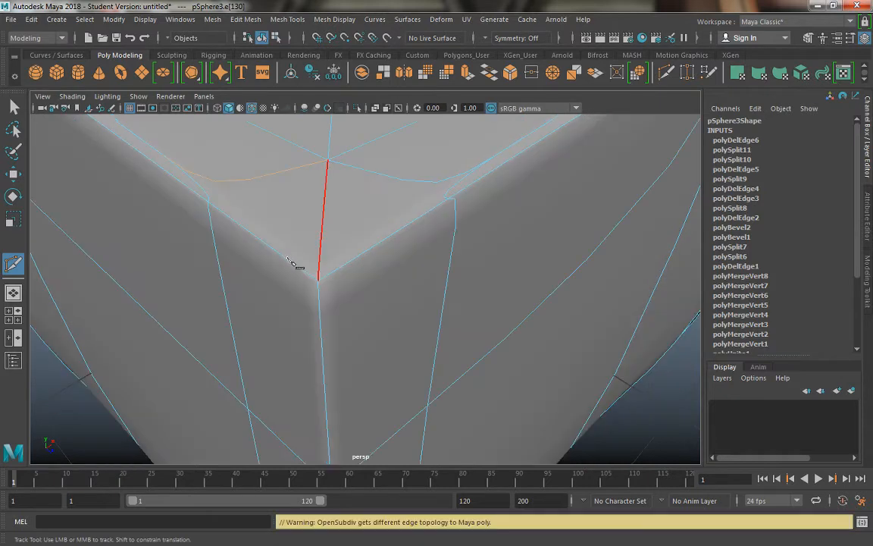
click(213, 259)
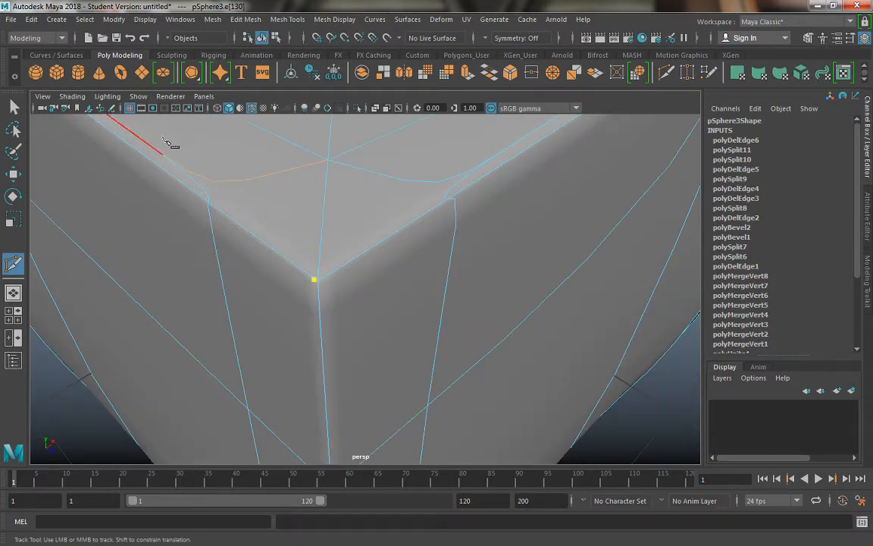
click(240, 244)
key(BackSpace)
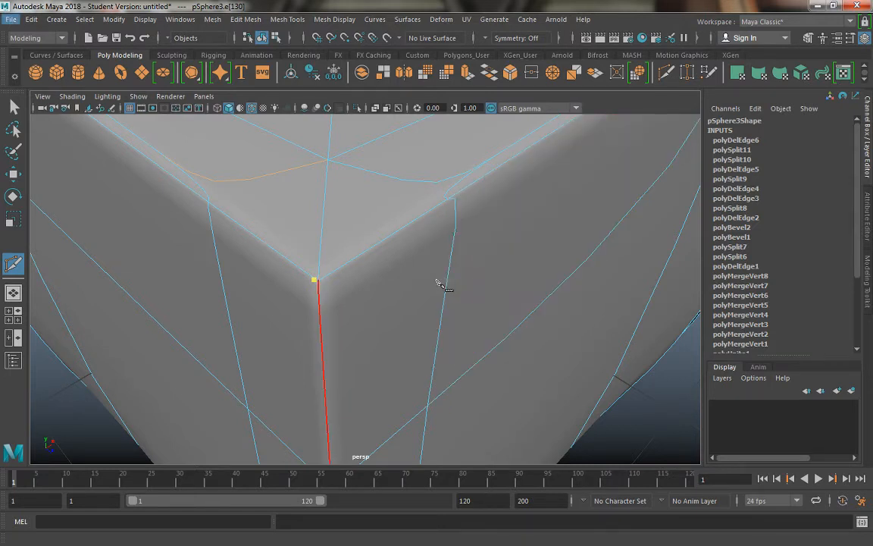
scroll(388, 256, up, 2)
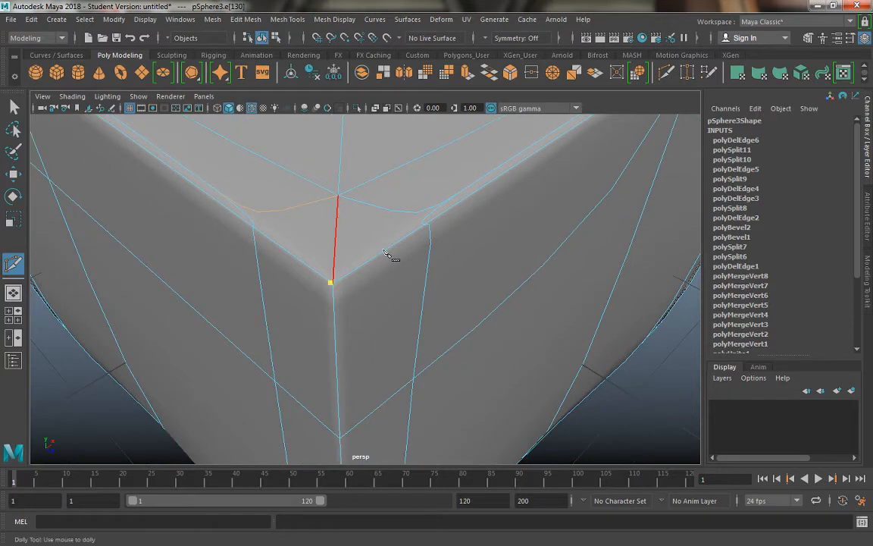
scroll(394, 256, up, 2)
scroll(366, 301, up, 6)
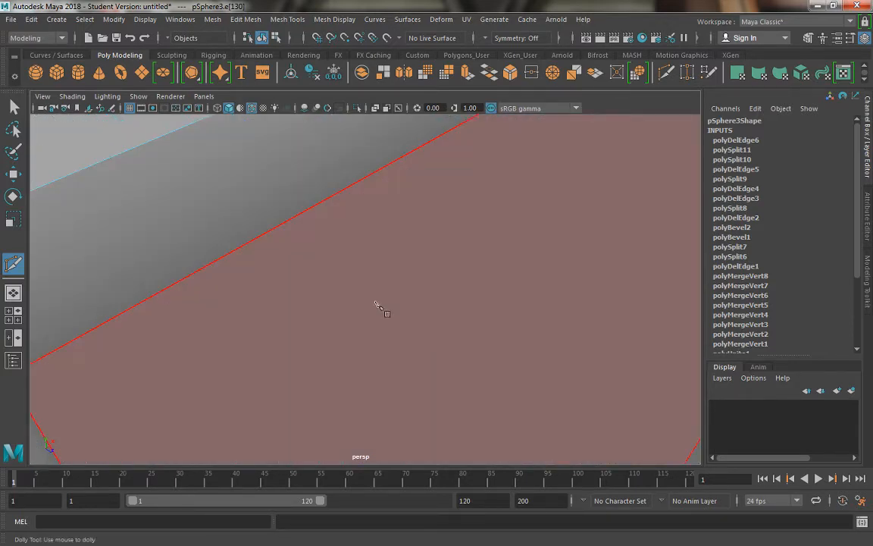
alt+middle_drag(318, 279, 368, 289)
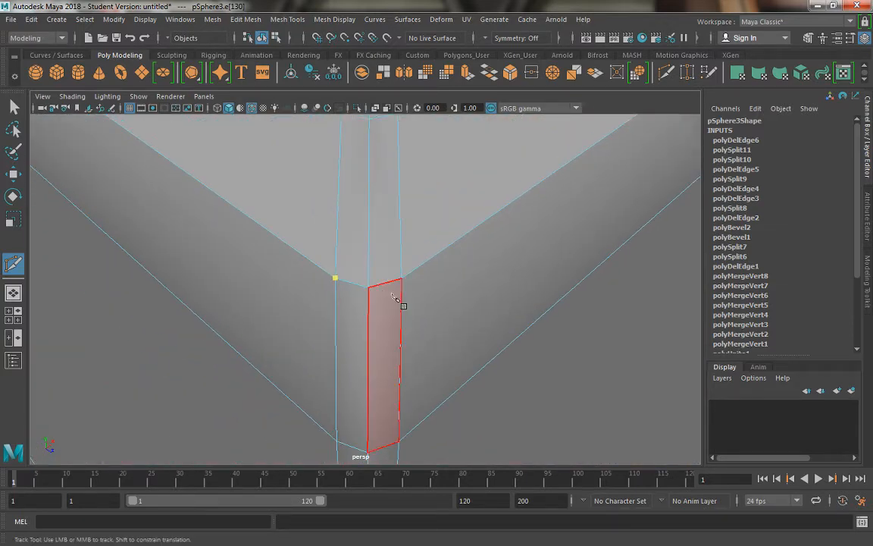
scroll(347, 242, down, 5)
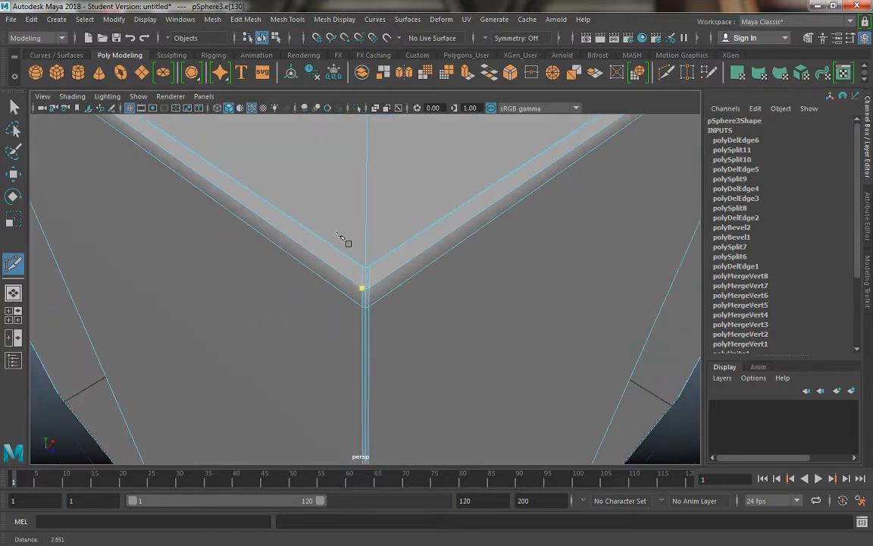
key(q)
Step: Turn smooth mesh preview back on and check the top corner and the rest of the cube's top
alt+right_drag(315, 244, 369, 347)
alt+middle_drag(369, 330, 372, 353)
key(3)
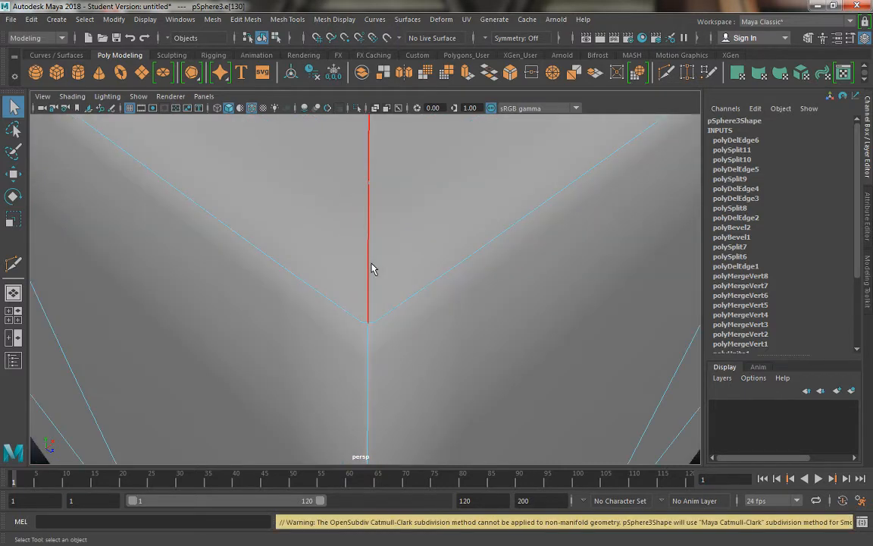
alt+right_drag(393, 343, 365, 264)
alt+drag(503, 342, 298, 319)
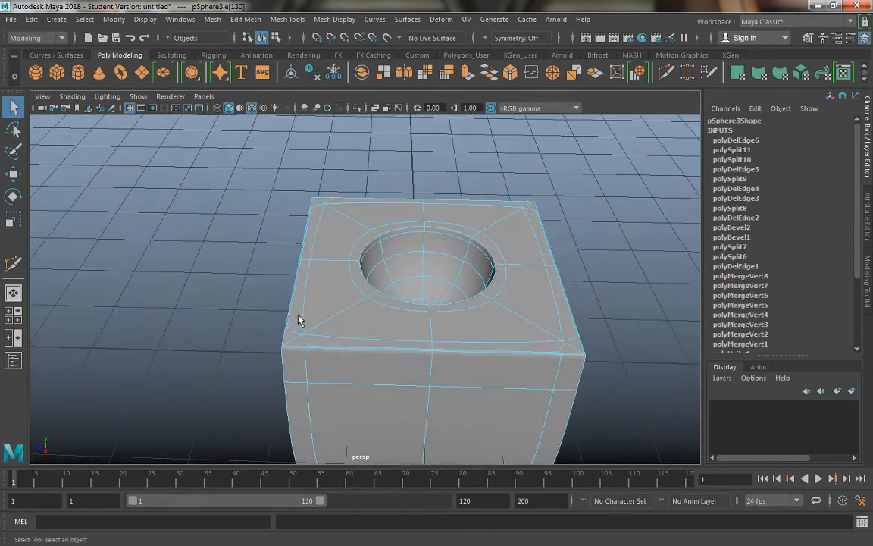
Step: Return to object mode, clear the selection, and turn off Wireframe on Shaded in the viewport
right_drag(572, 307, 639, 230)
click(639, 229)
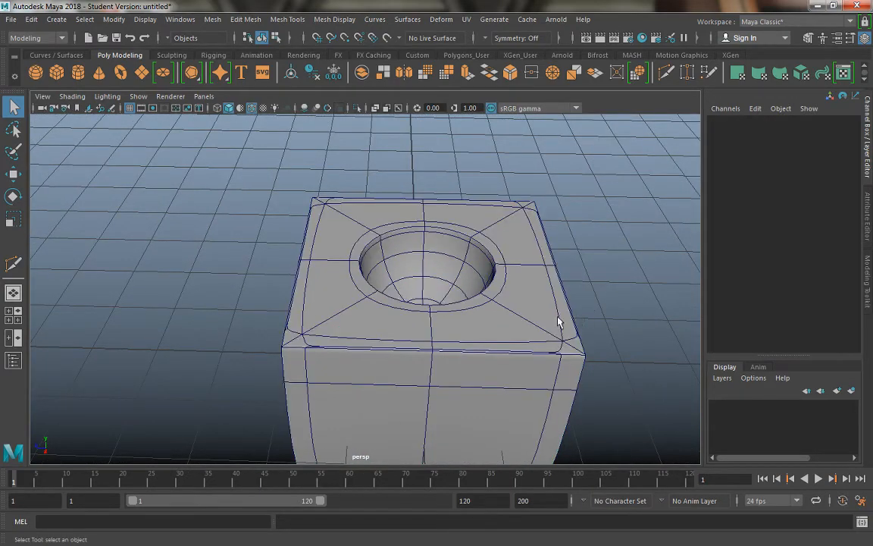
alt+drag(557, 317, 363, 355)
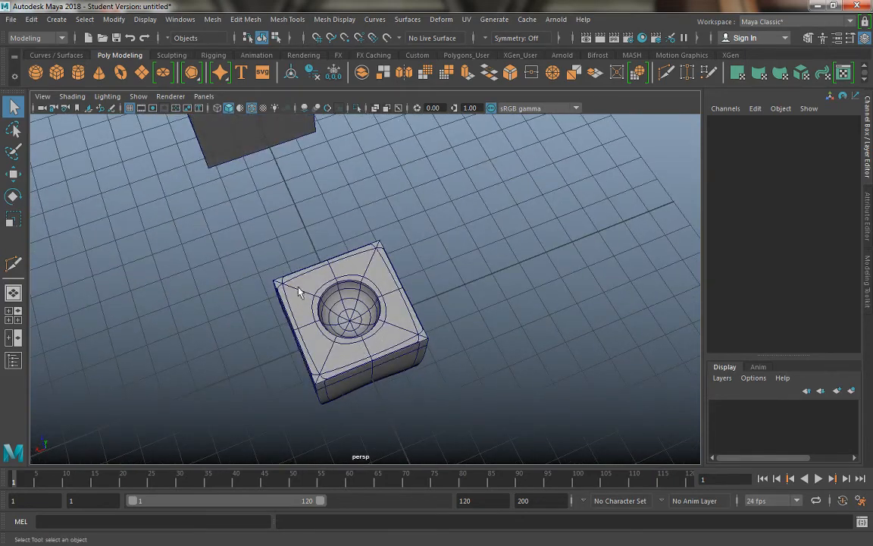
click(65, 99)
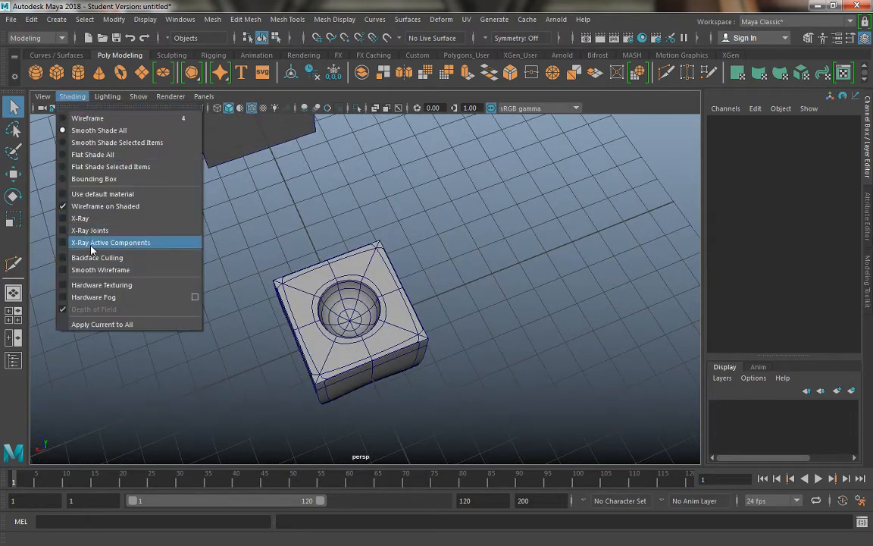
click(79, 203)
Step: Inspect the shading of the smoothed cube's sides, top edges and cavity without the wireframe
mouse_move(160, 324)
alt+mouse_down()
mouse_move(341, 341)
mouse_move(415, 371)
mouse_move(444, 352)
mouse_move(424, 337)
mouse_move(384, 334)
mouse_move(353, 299)
alt+mouse_up()
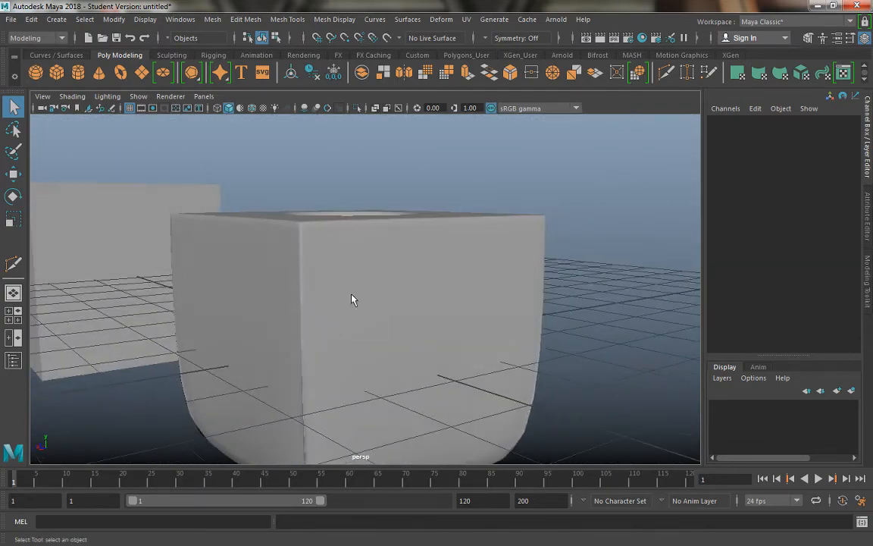
alt+drag(307, 245, 374, 345)
scroll(386, 361, down, 5)
alt+drag(255, 326, 331, 261)
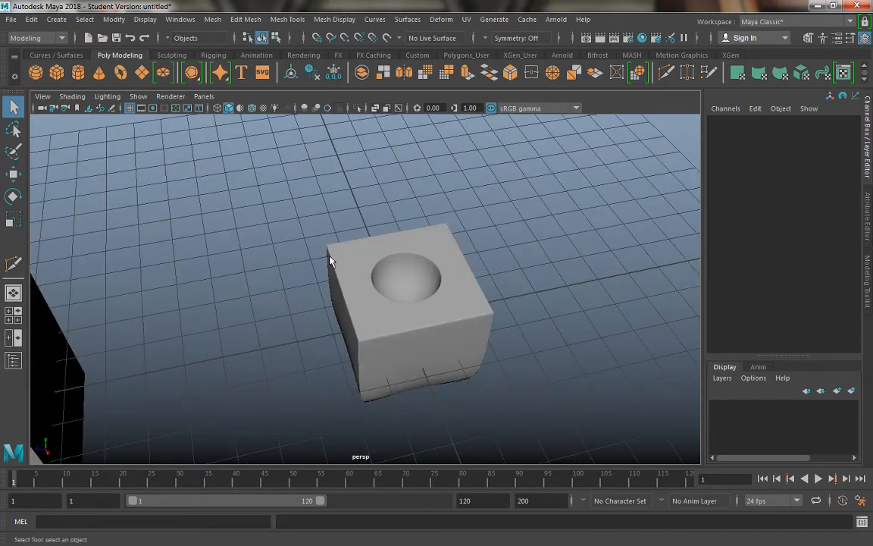
Step: Turn off the rebuilt cube's smooth mesh preview, apply Smooth with 1 division, and clear the selection
click(366, 298)
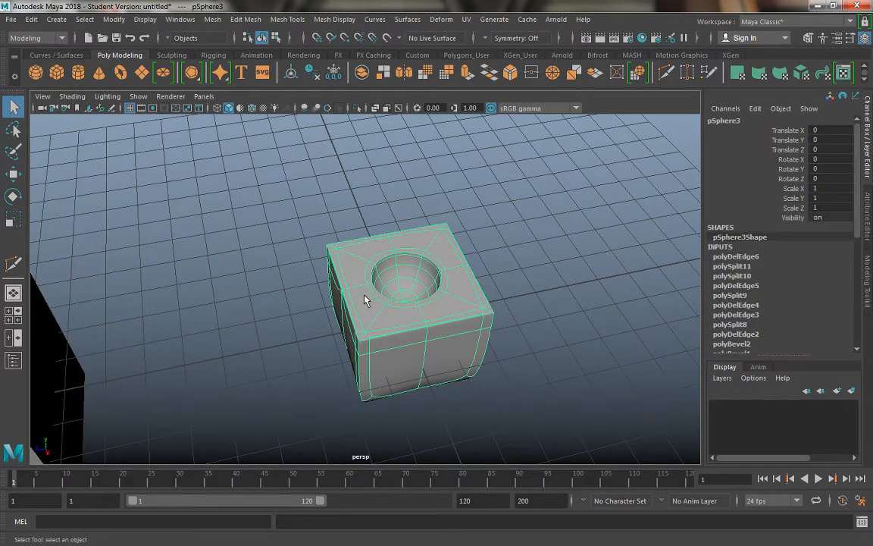
key(1)
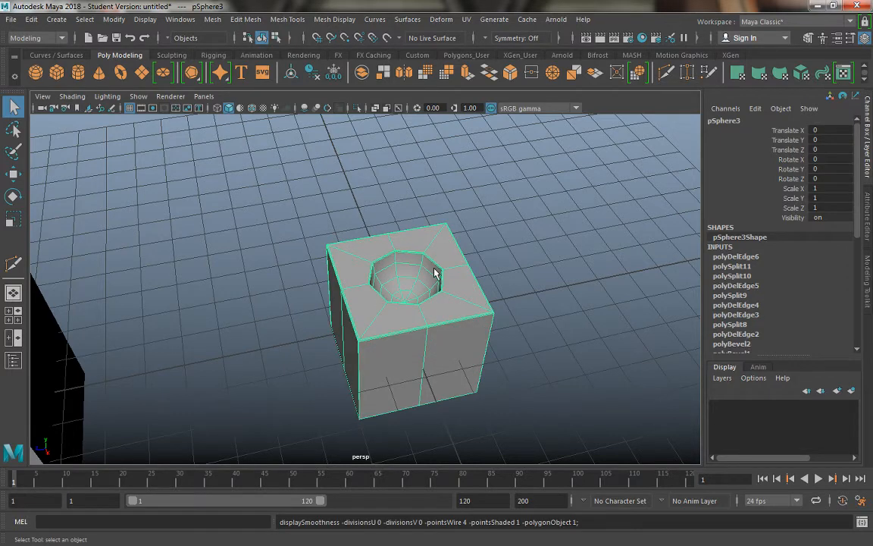
alt+drag(399, 324, 370, 306)
alt+middle_drag(370, 307, 463, 296)
alt+right_drag(447, 288, 394, 277)
alt+middle_drag(432, 318, 284, 311)
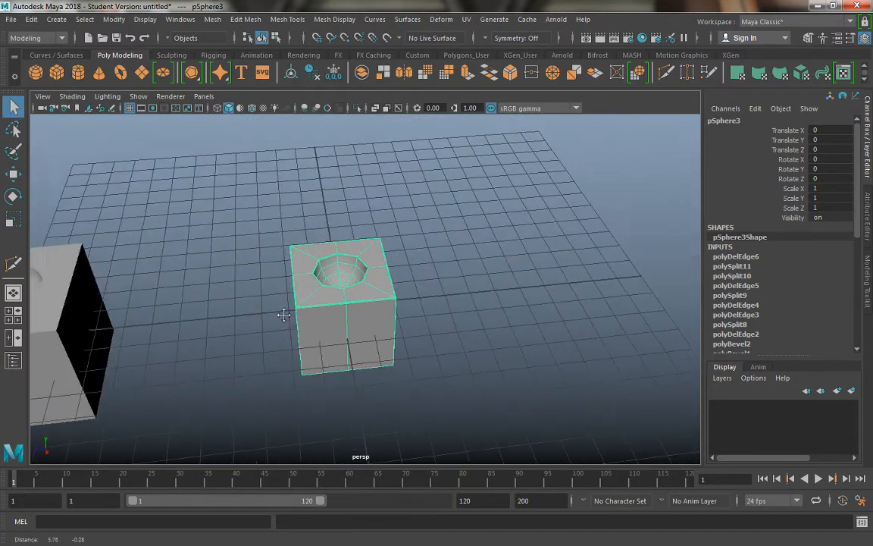
alt+right_drag(285, 312, 332, 311)
alt+drag(332, 311, 318, 307)
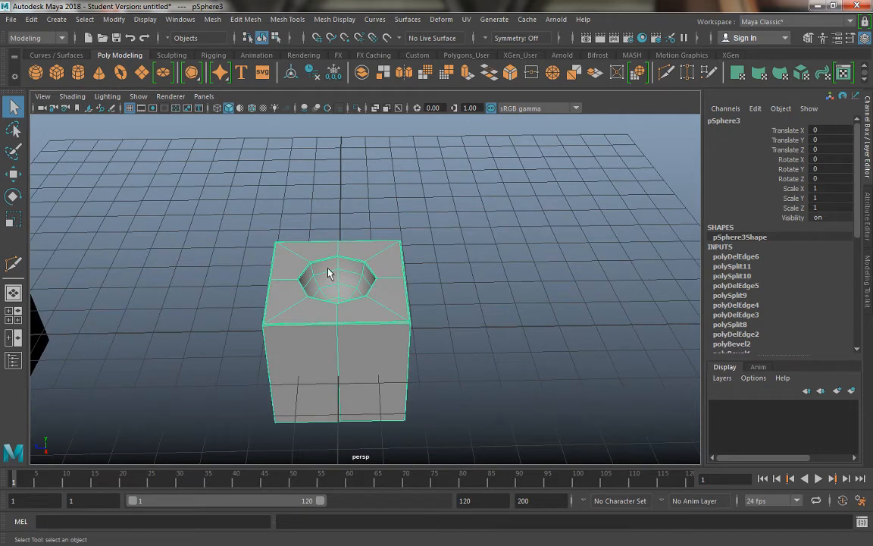
shift+right_click(328, 273)
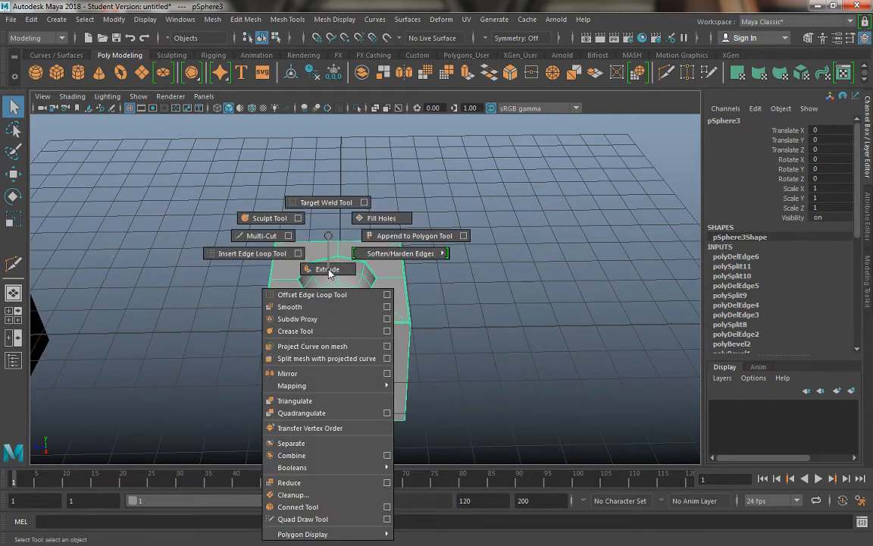
click(317, 307)
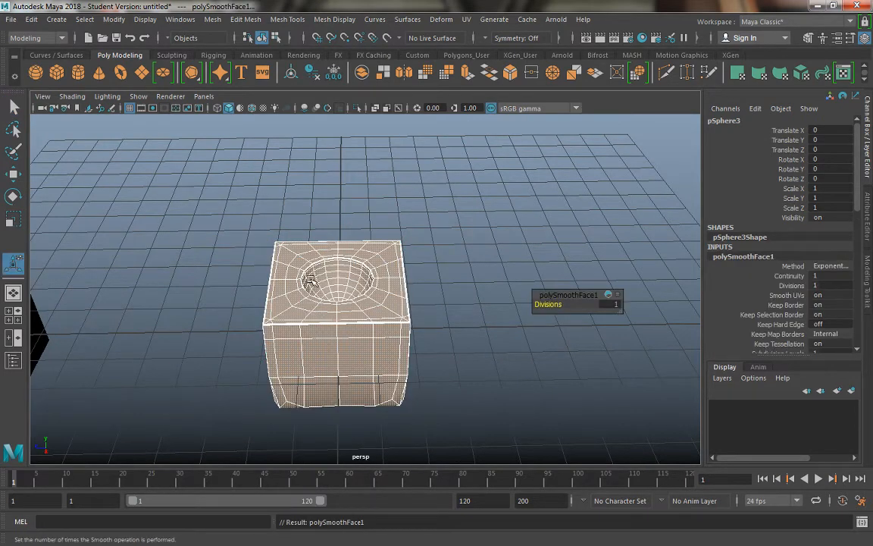
right_click(274, 247)
right_drag(339, 234, 363, 167)
click(460, 276)
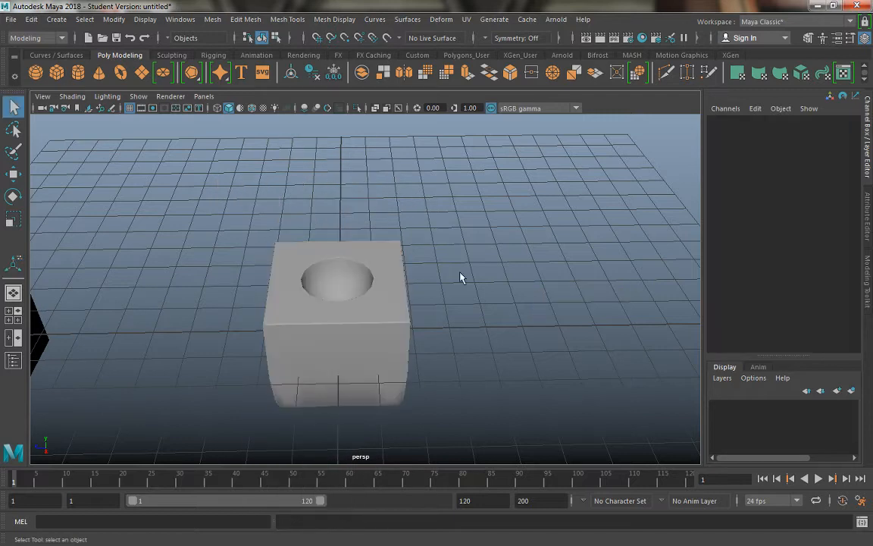
Step: Select the smoothed cube and examine the mesh flow around its cavity and along its sides
alt+drag(457, 279, 432, 328)
click(378, 336)
alt+right_drag(314, 291, 359, 307)
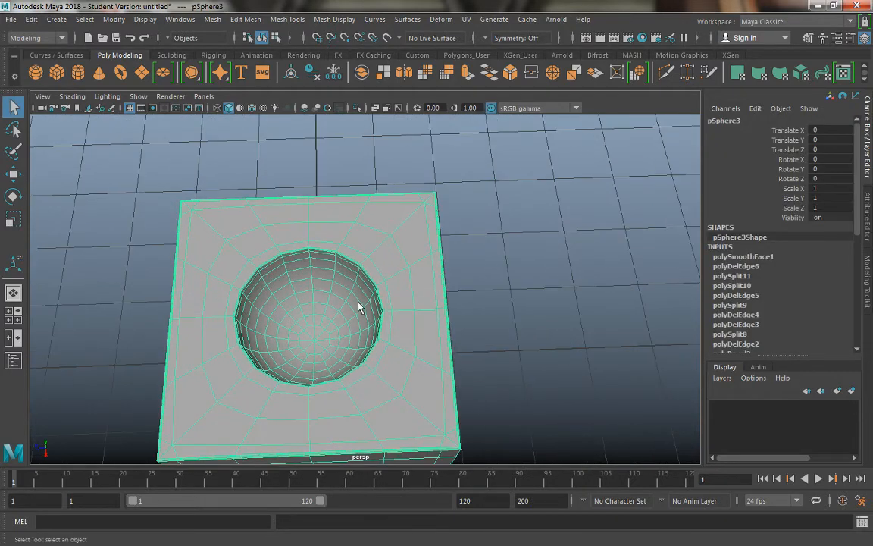
alt+drag(308, 274, 305, 302)
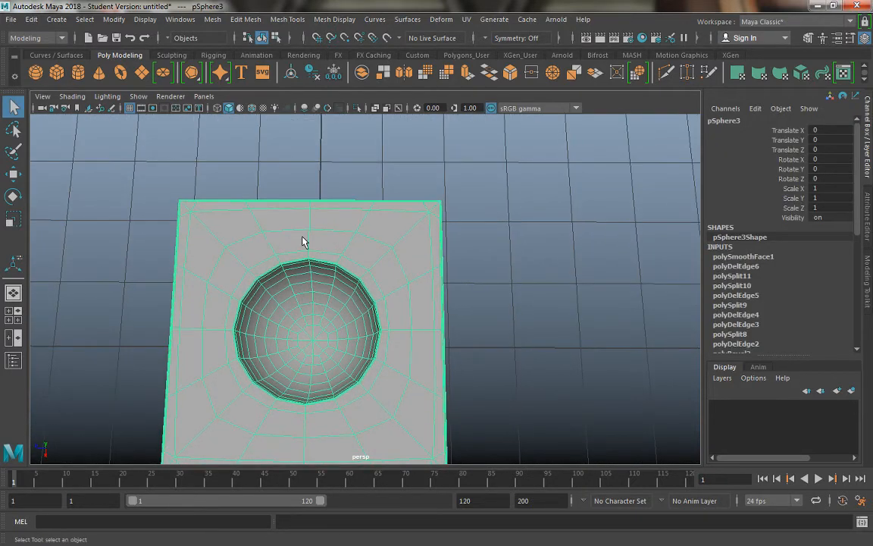
alt+drag(301, 241, 316, 296)
alt+right_drag(316, 296, 243, 273)
alt+drag(244, 273, 465, 270)
Step: In vertex mode, move the stray vertex at the middle of the side's top edge down to its neighbouring horizontal row
right_drag(464, 270, 406, 183)
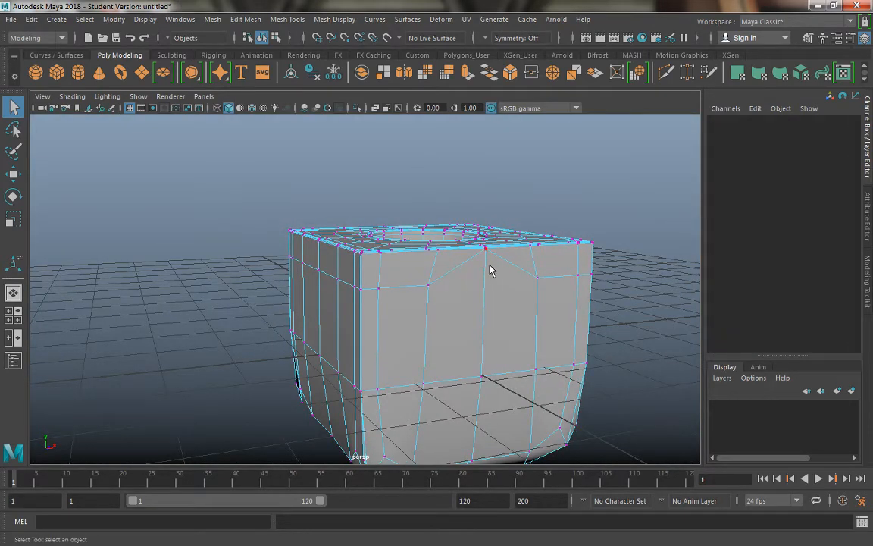
click(485, 247)
key(w)
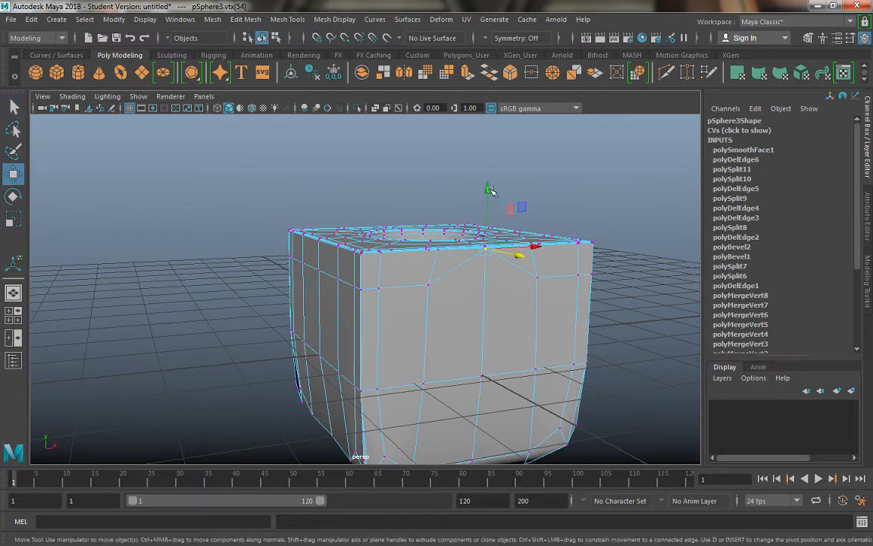
shift+drag(491, 191, 480, 267)
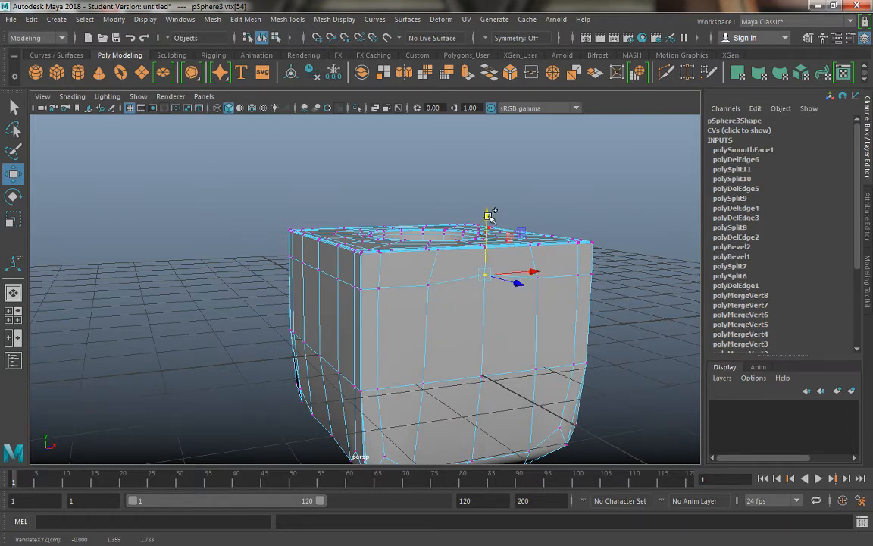
Step: Select the horizontal vertex row below the top edge, scale it flat vertically, and return to object mode
click(428, 286)
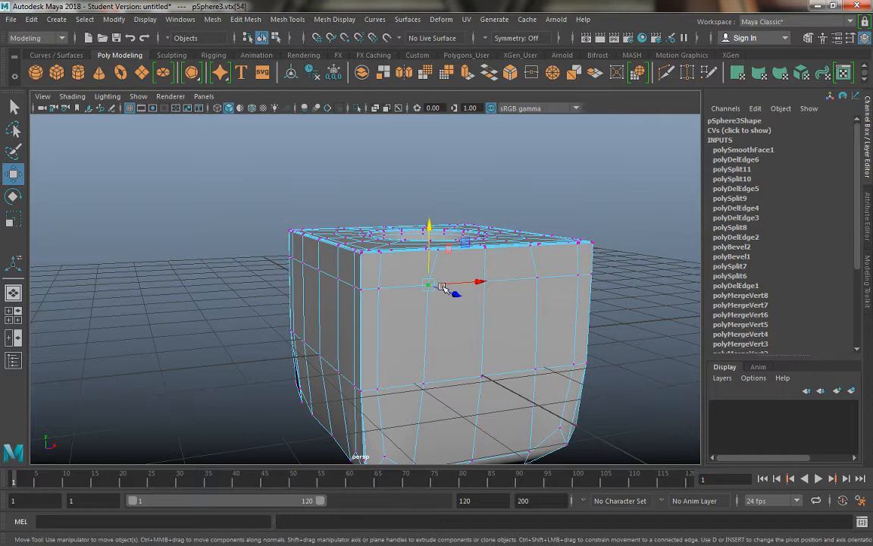
shift+double_click(488, 292)
key(r)
drag(429, 208, 376, 262)
right_drag(376, 262, 425, 173)
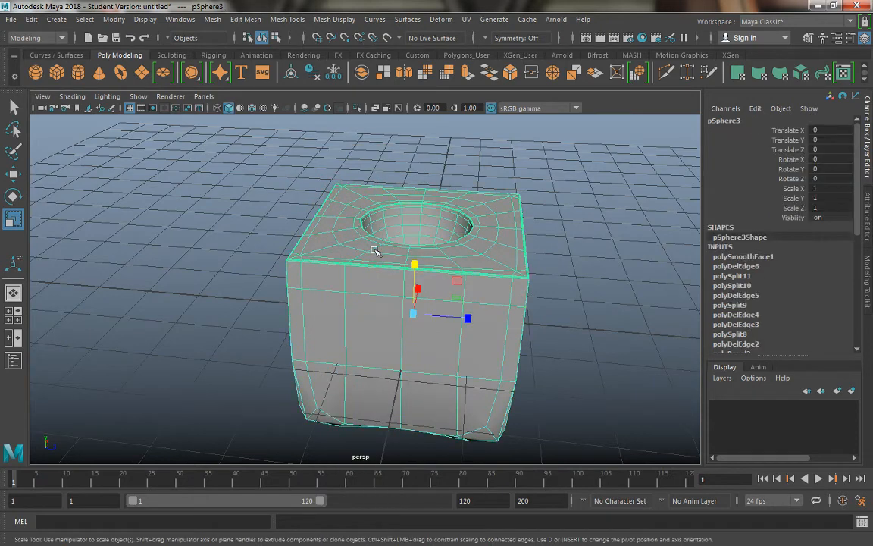
Step: Preview the rebuilt cube as a smooth mesh, inspect its cavity, and return it to the normal polygon display
key(3)
click(253, 220)
alt+drag(253, 220, 373, 302)
click(419, 297)
key(1)
click(467, 290)
click(364, 257)
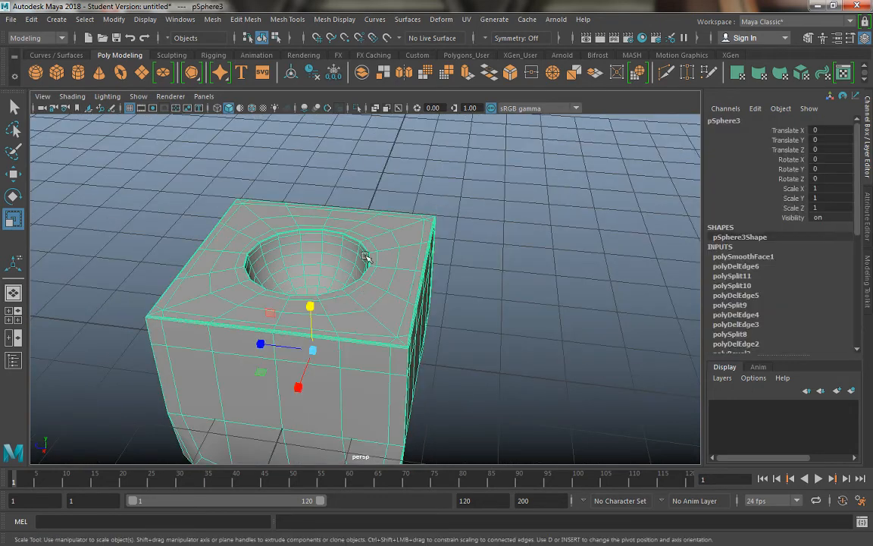
Step: Apply a second Smooth with 1 division to the rebuilt cube and clear the selection
shift+right_click(365, 236)
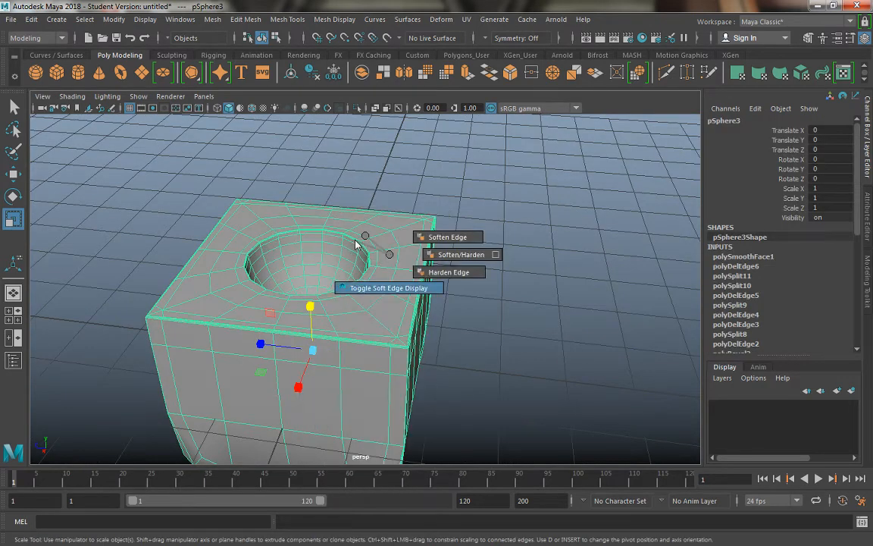
click(358, 308)
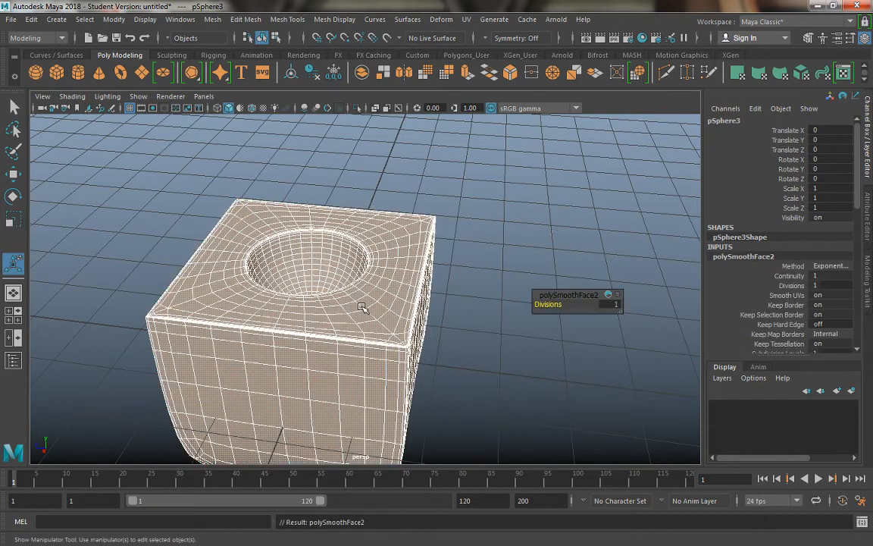
right_drag(354, 184, 413, 158)
click(413, 156)
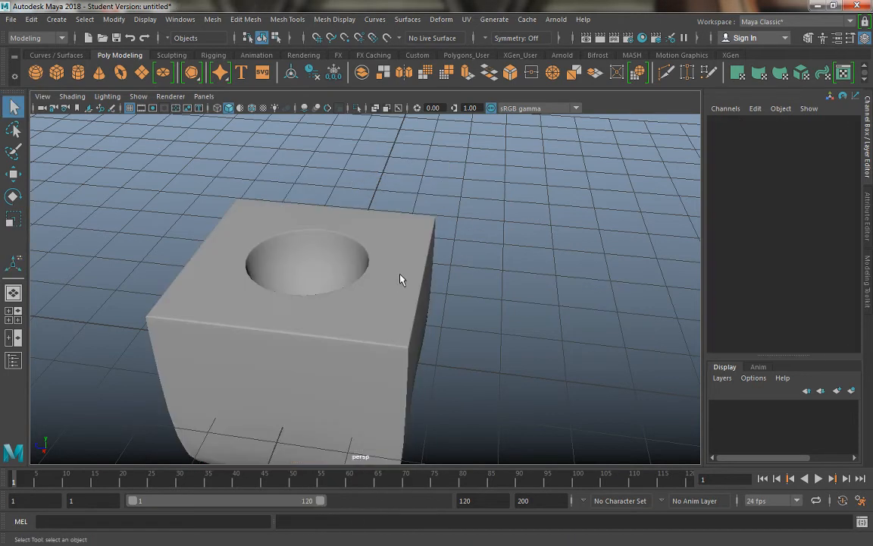
Step: Examine the shading of the smoothed cube's top face, cavity and sides from several angles
alt+drag(400, 278, 403, 323)
alt+right_drag(403, 323, 341, 318)
alt+drag(341, 319, 379, 245)
click(296, 300)
click(430, 251)
alt+middle_drag(430, 252, 349, 226)
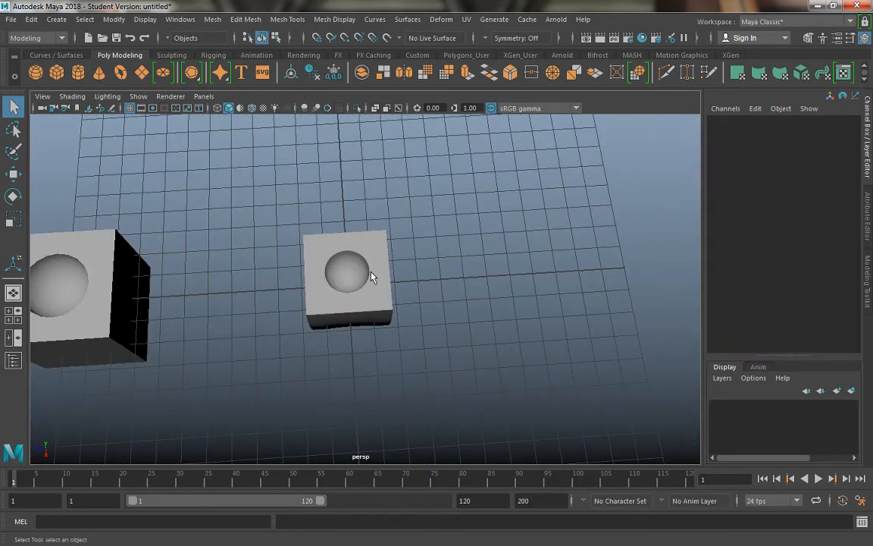
click(370, 276)
alt+right_drag(323, 252, 452, 343)
alt+drag(350, 223, 390, 162)
click(455, 155)
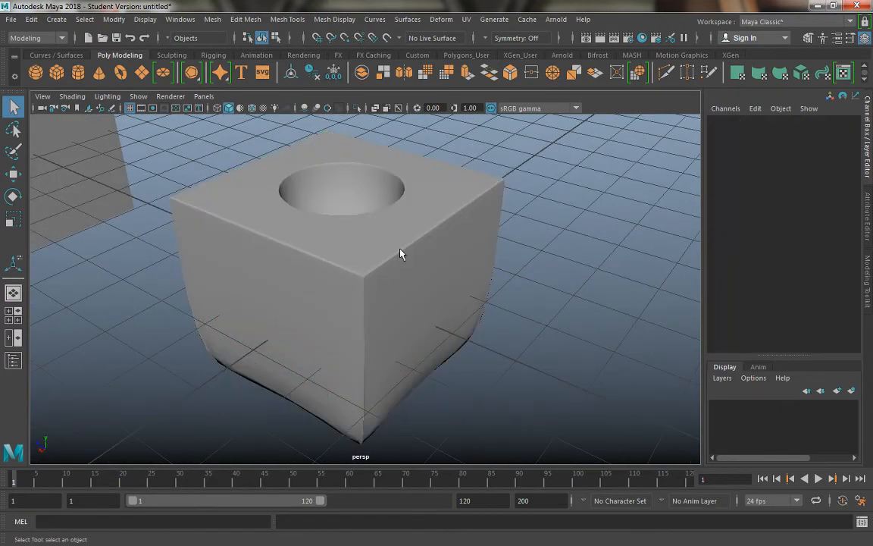
Step: Compare the original Boolean cube with the smoothed cube, selecting each in turn to check their wireframes
alt+middle_drag(216, 205, 320, 256)
click(151, 205)
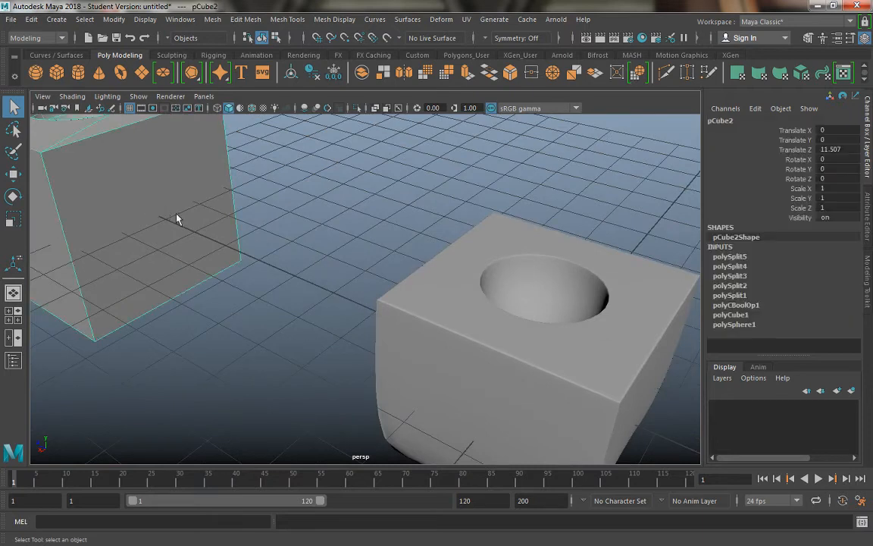
alt+middle_drag(177, 219, 379, 313)
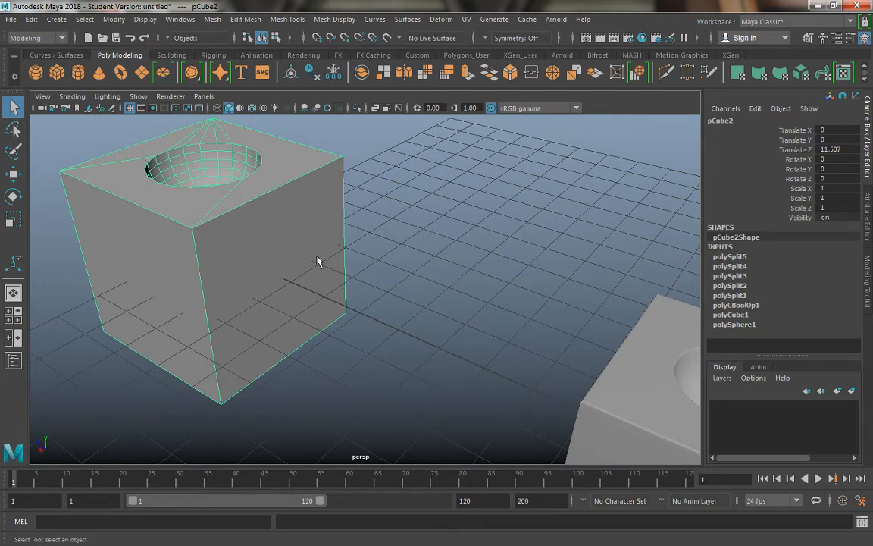
alt+middle_drag(423, 316, 337, 277)
alt+right_drag(467, 399, 347, 264)
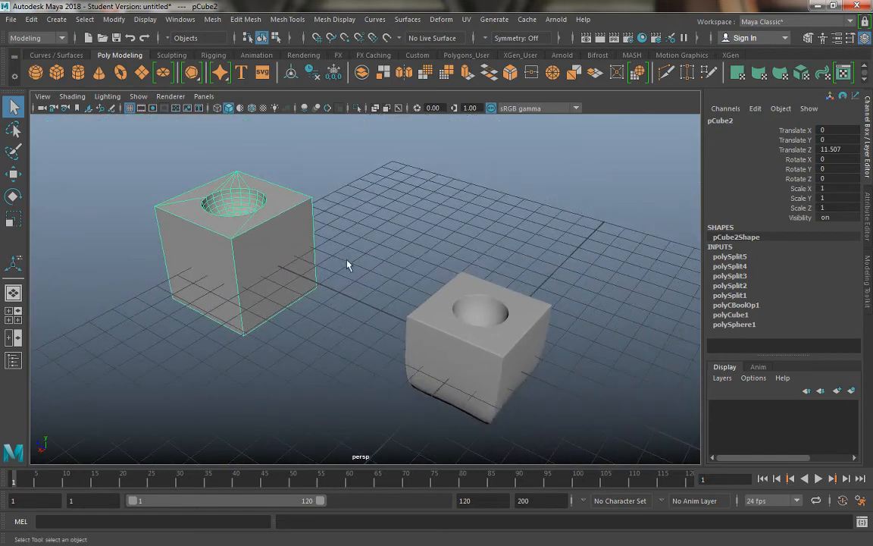
alt+drag(347, 265, 306, 207)
alt+right_drag(306, 207, 393, 358)
click(476, 338)
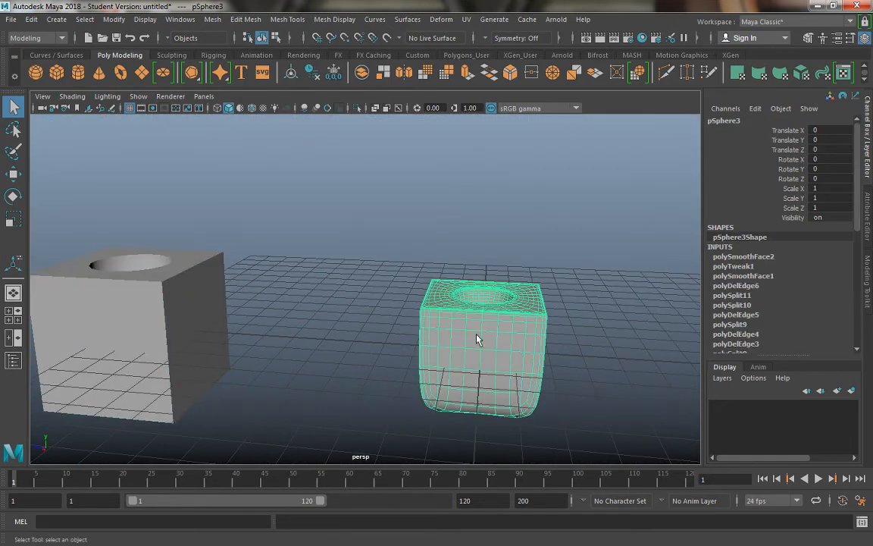
click(220, 317)
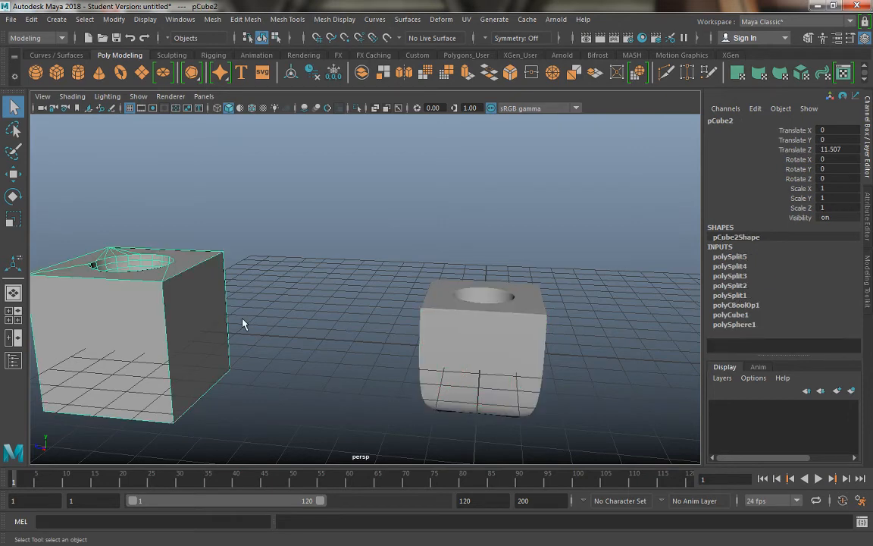
click(433, 329)
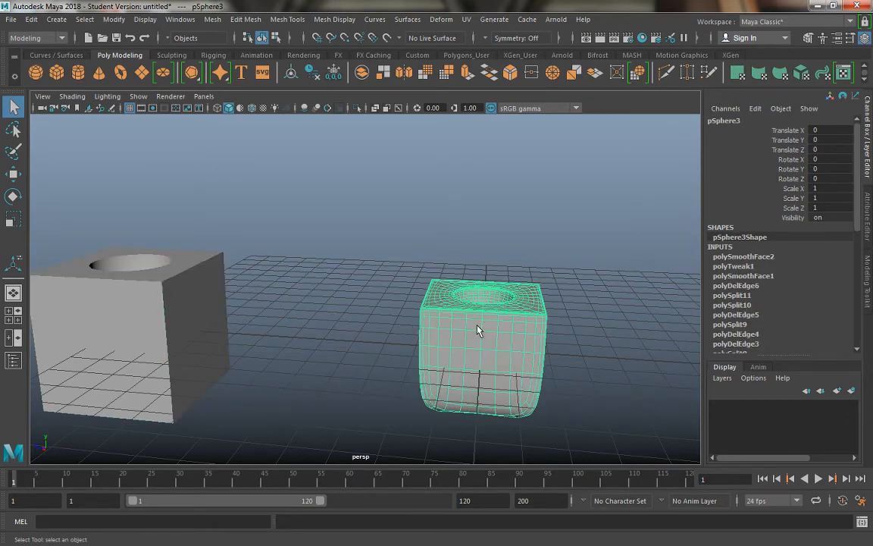
click(265, 286)
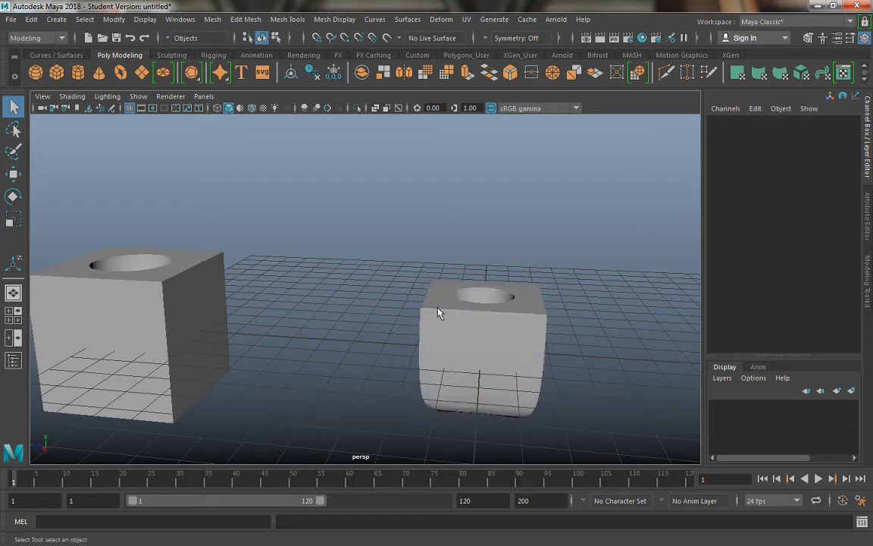
Step: Select the smoothed cube and set the Divisions of its polySmoothFace2 node to 0
alt+drag(425, 318, 307, 210)
click(470, 297)
alt+drag(256, 329, 293, 334)
alt+right_drag(280, 299, 369, 402)
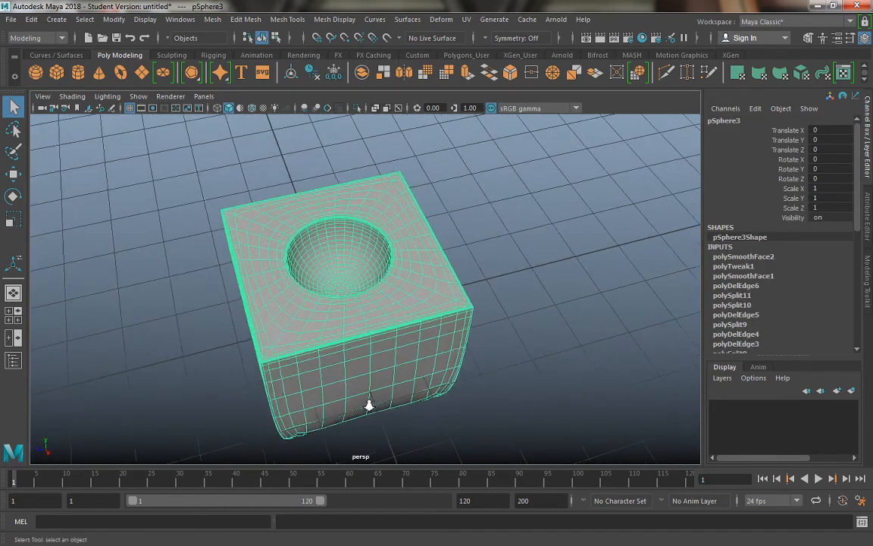
alt+drag(368, 402, 303, 371)
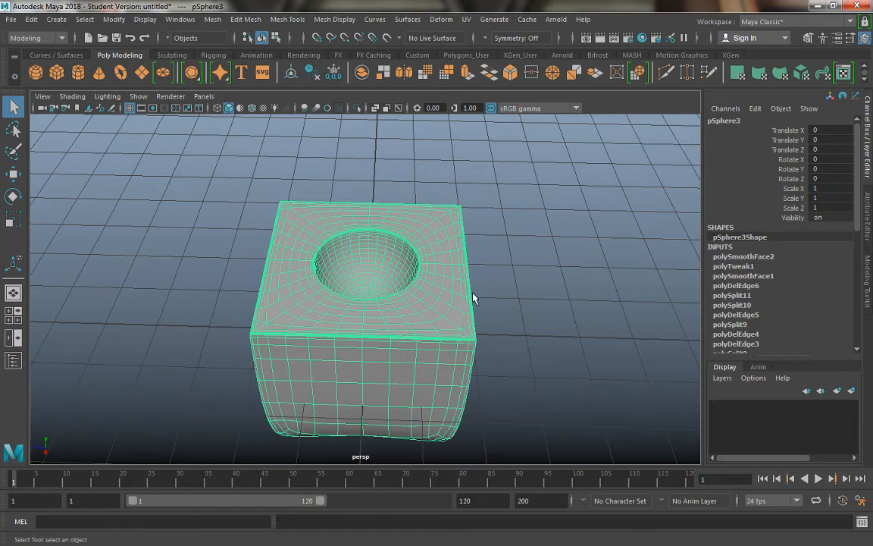
click(865, 219)
click(867, 171)
click(743, 256)
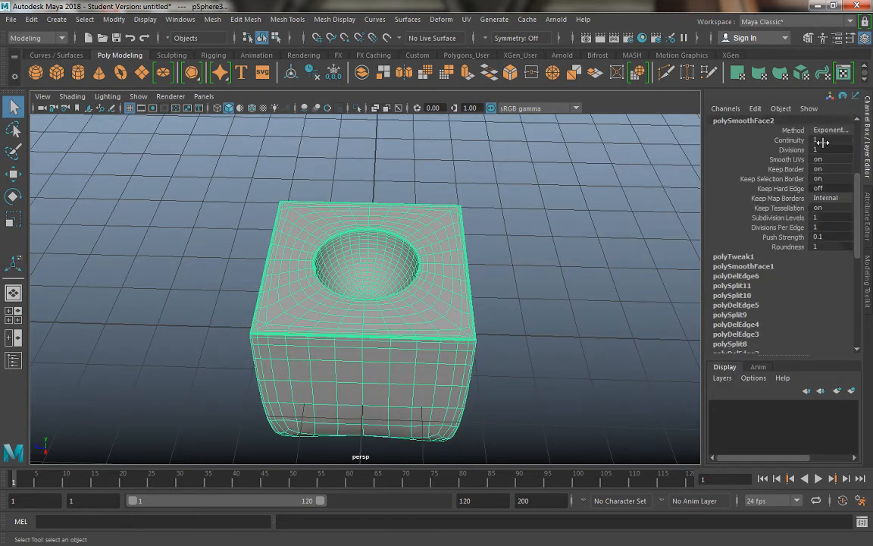
double_click(831, 150)
text(0)
key(Return)
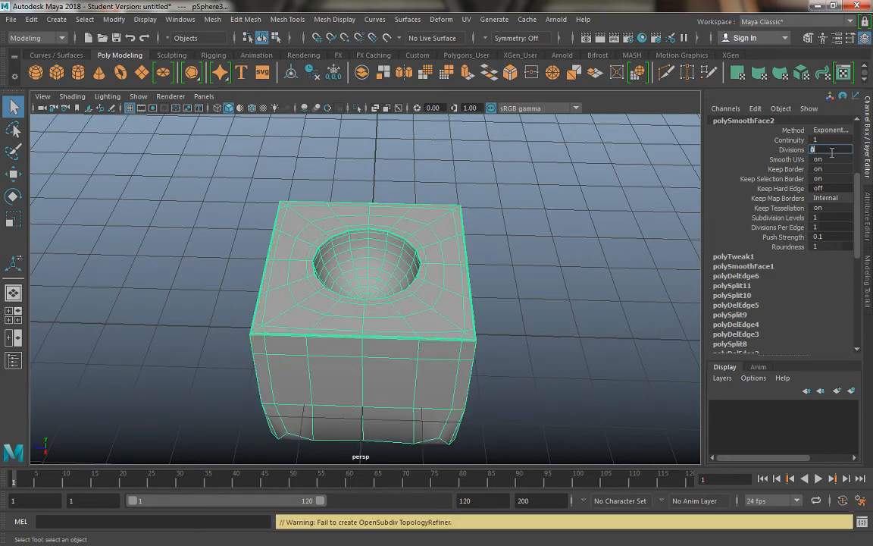
Step: Set the Divisions of the cube's polySmoothFace1 node to 0 and clear the selection
click(750, 267)
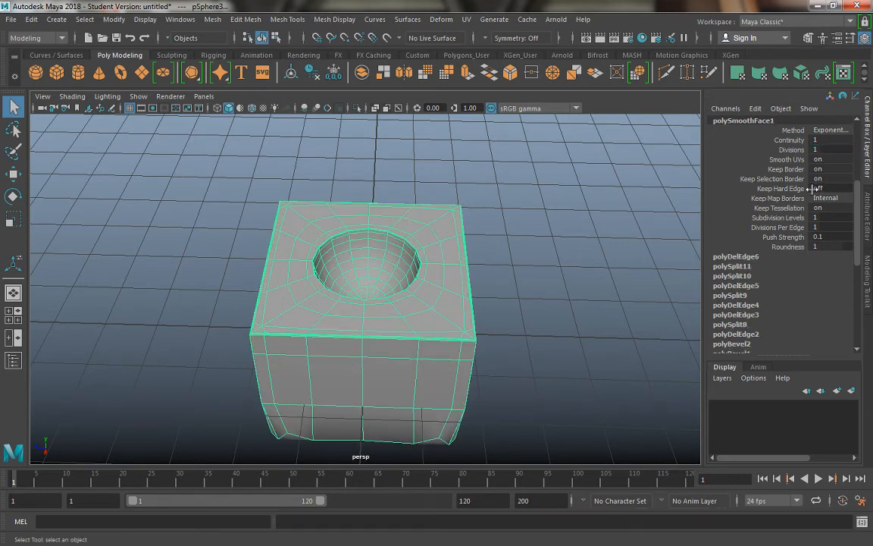
double_click(829, 150)
text(0)
key(Return)
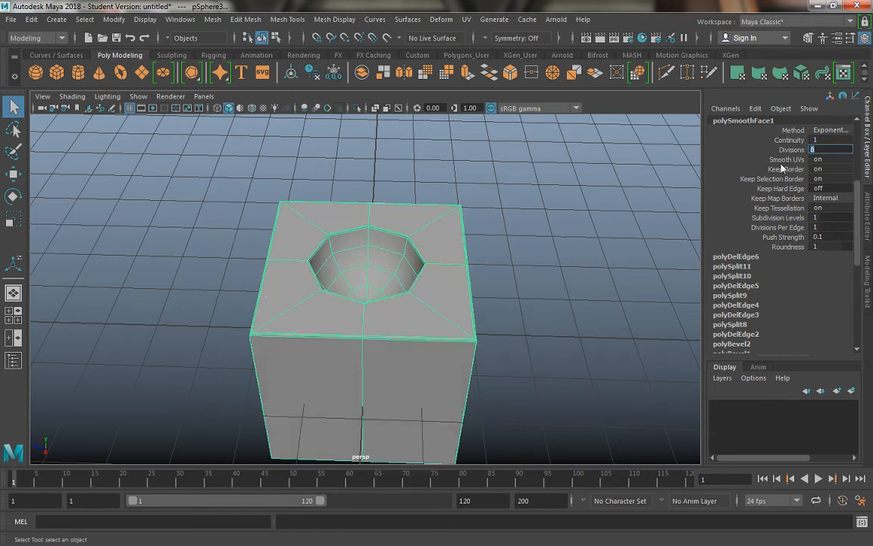
click(606, 231)
Step: Turn on smooth mesh preview for the rebuilt cube and deselect it
click(443, 298)
key(3)
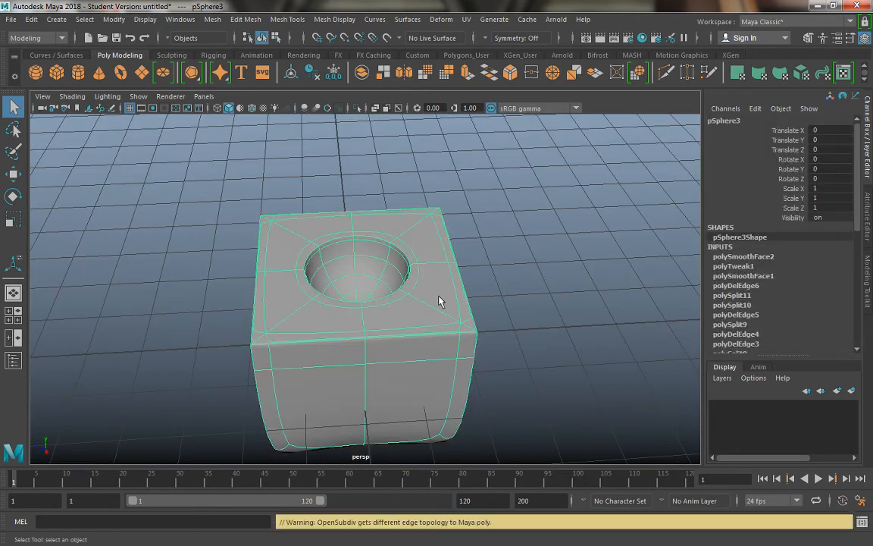
click(497, 304)
alt+drag(499, 304, 255, 236)
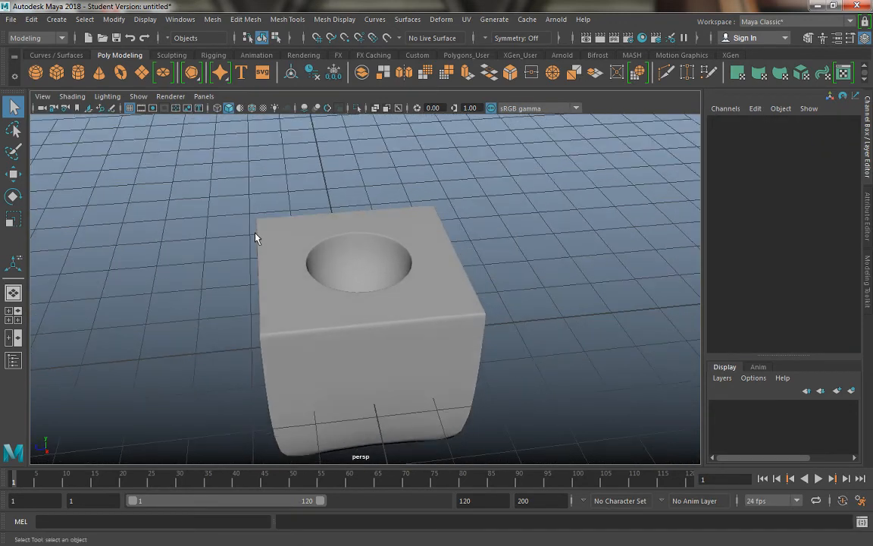
Step: Turn on Wireframe on Shaded for the viewport and examine the edge flow around the cube's cavity and sides
click(72, 96)
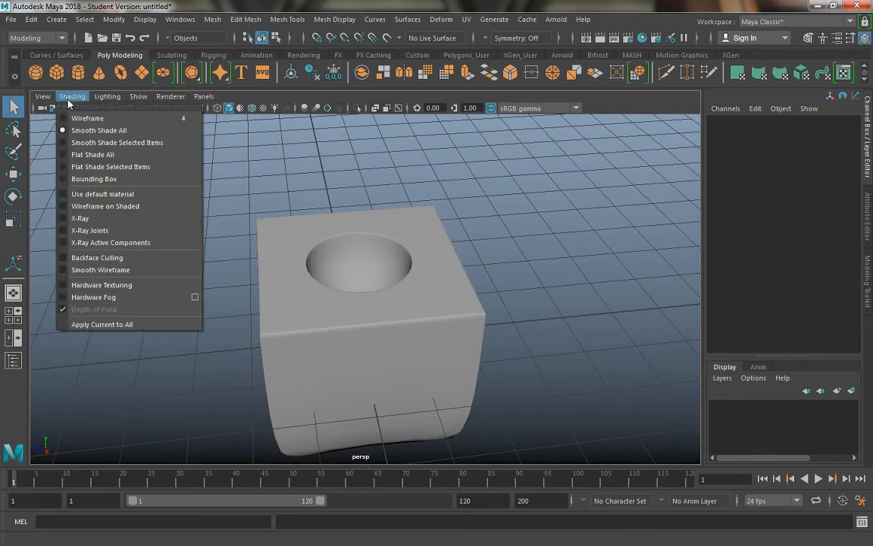
click(106, 218)
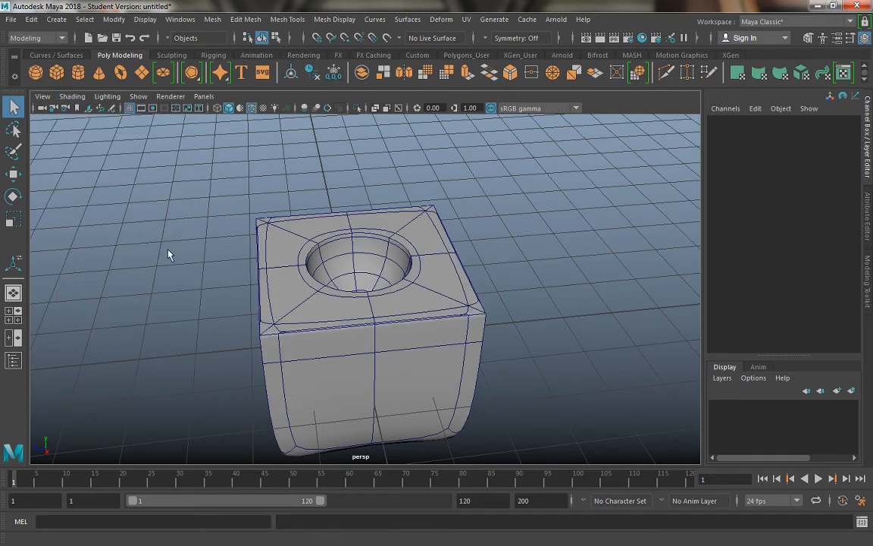
alt+drag(170, 253, 279, 215)
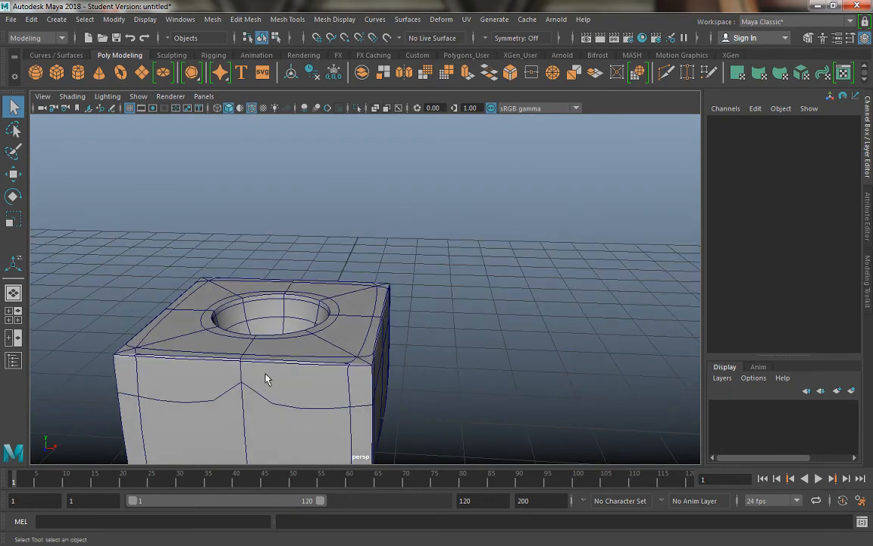
click(278, 370)
alt+drag(279, 370, 530, 246)
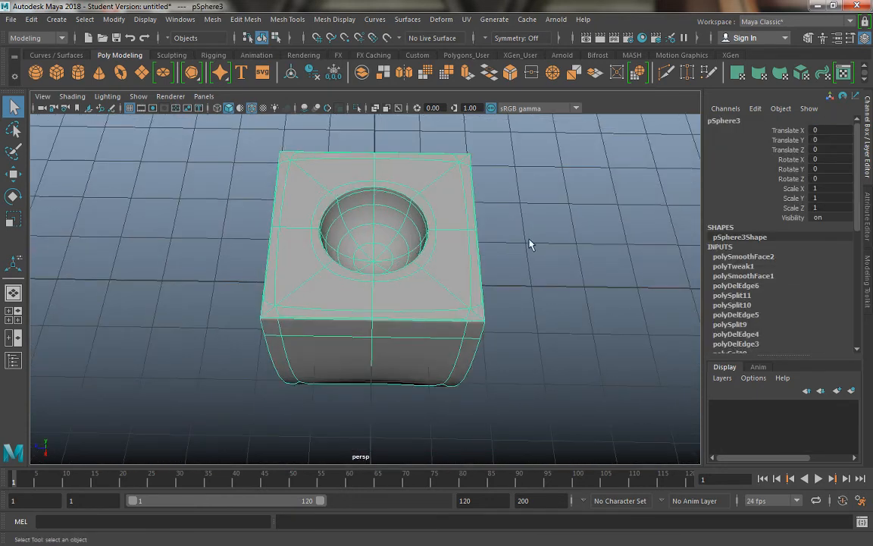
click(483, 292)
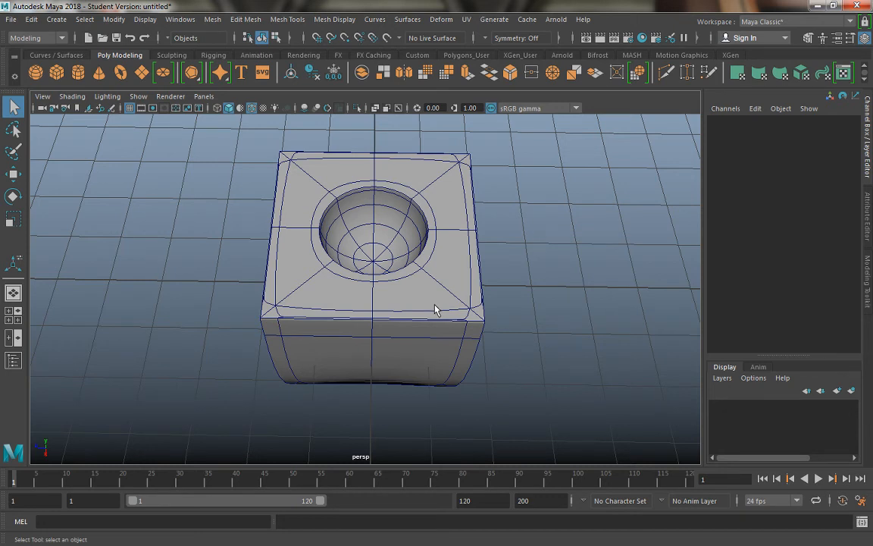
click(406, 239)
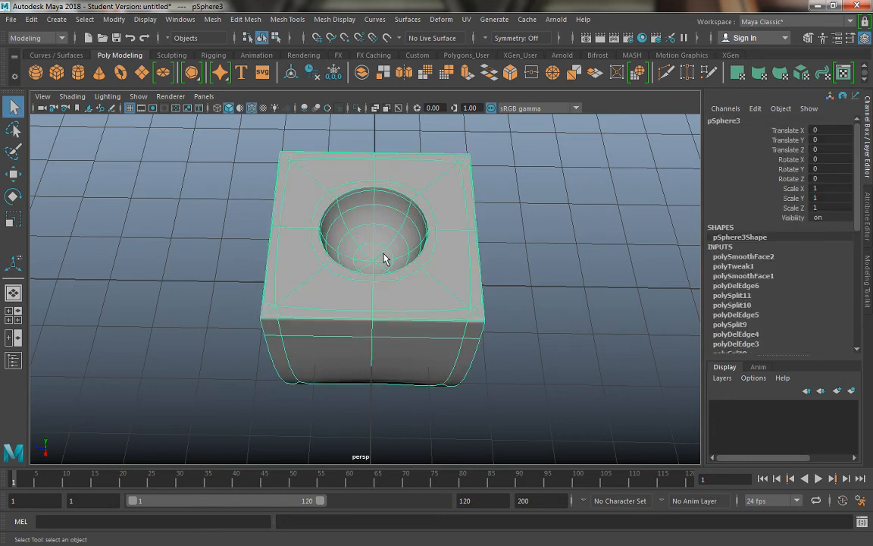
Step: Move the original Boolean cube closer to the rebuilt one, to Translate Z 7.035, and select the rebuilt cube
alt+right_drag(355, 265, 271, 142)
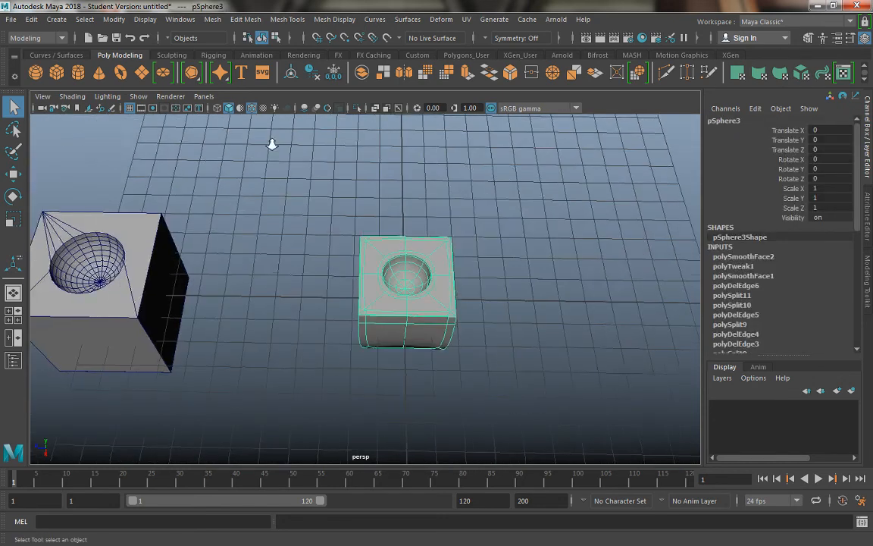
alt+middle_drag(318, 300, 357, 285)
alt+drag(357, 285, 353, 258)
click(215, 277)
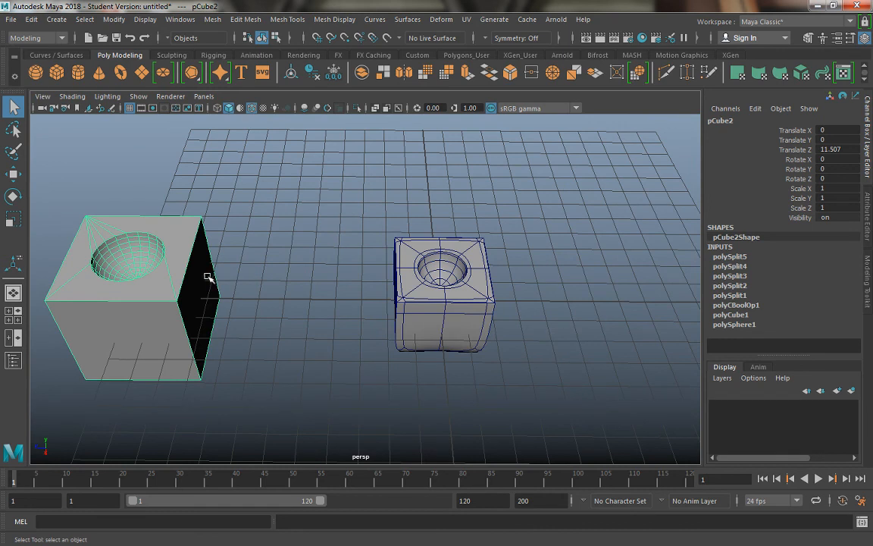
key(w)
drag(82, 297, 236, 305)
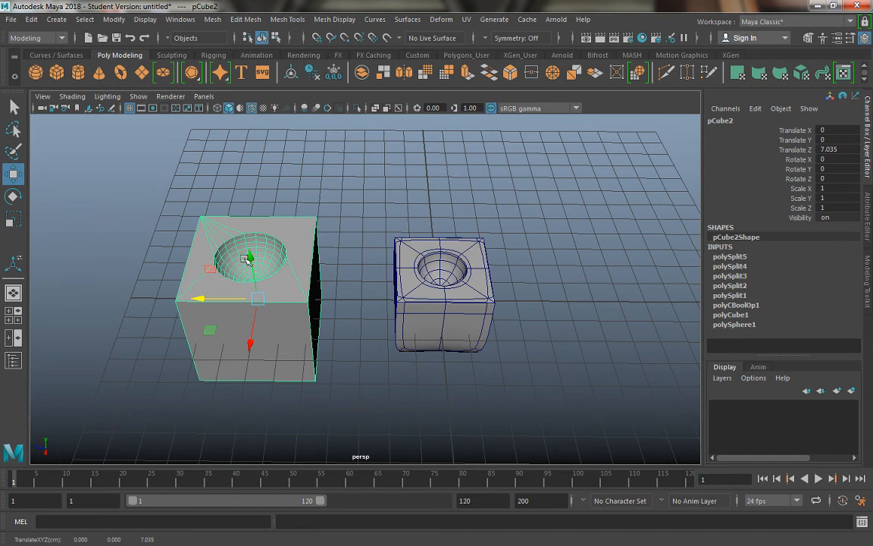
click(419, 311)
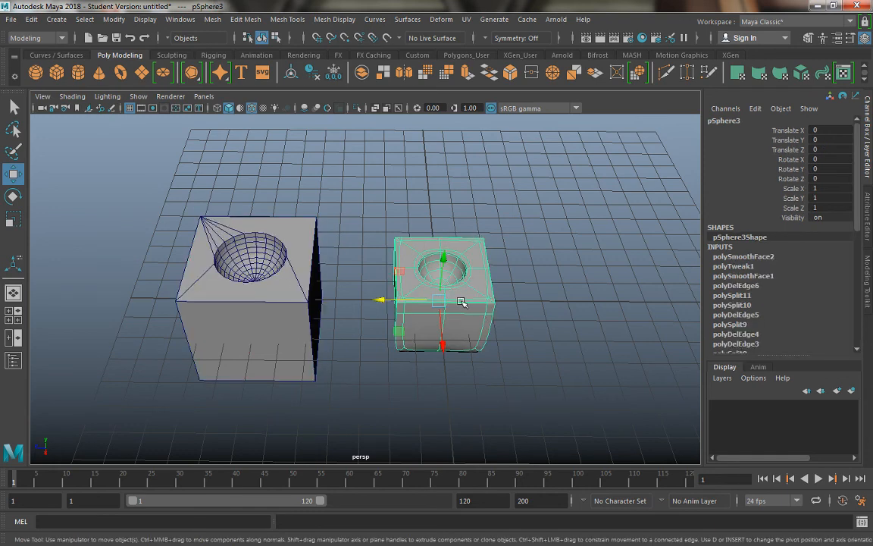